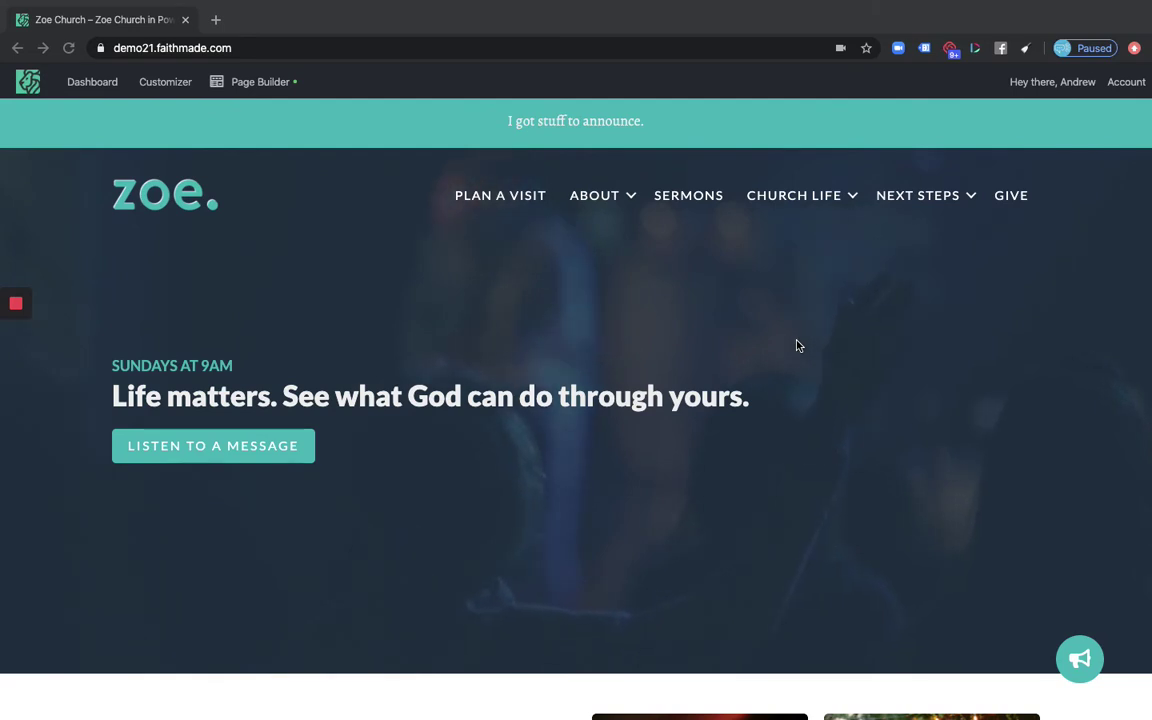
# Step: Look over the church homepage from the hero banner down to the Featured Events section
pyautogui.scroll(-3, 797, 346)
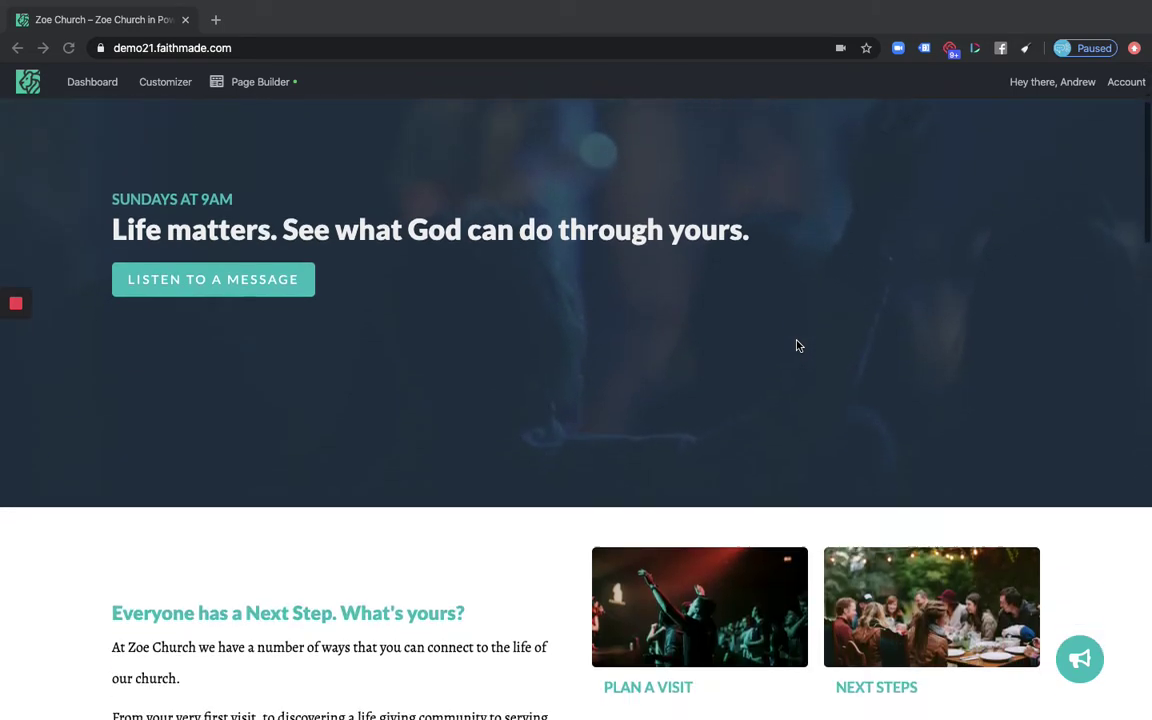
pyautogui.scroll(3, 797, 346)
pyautogui.scroll(-5, 797, 346)
pyautogui.scroll(-10, 797, 346)
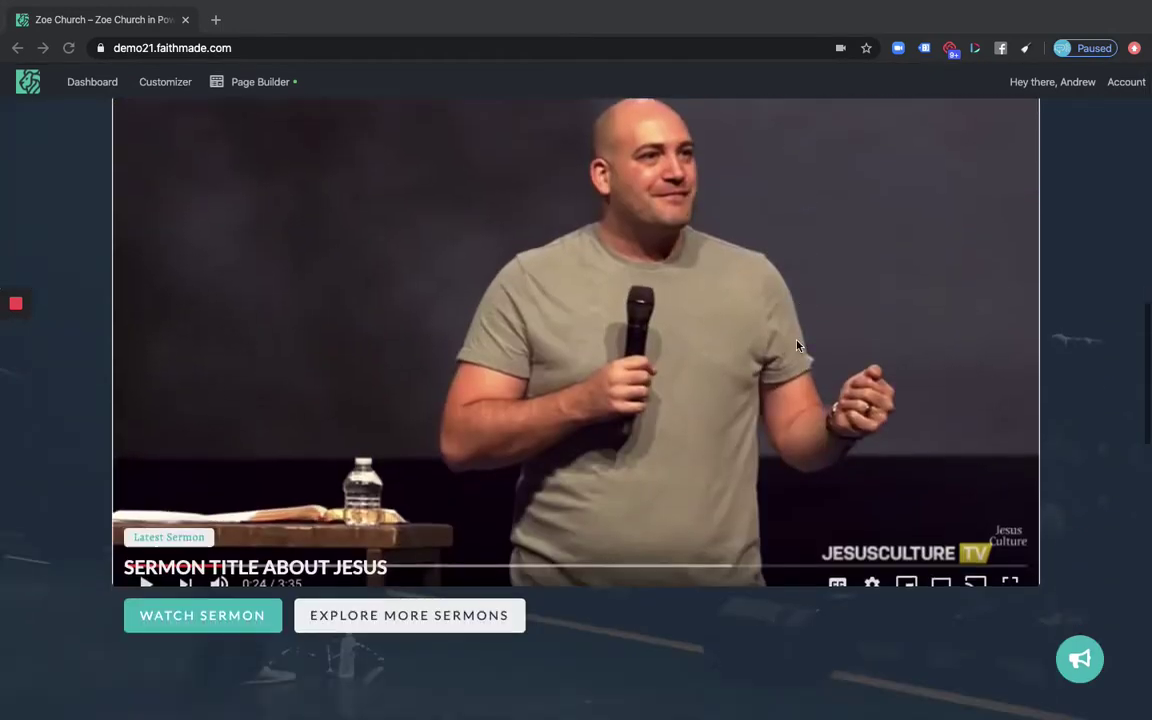
pyautogui.scroll(2, 797, 346)
pyautogui.scroll(1, 797, 346)
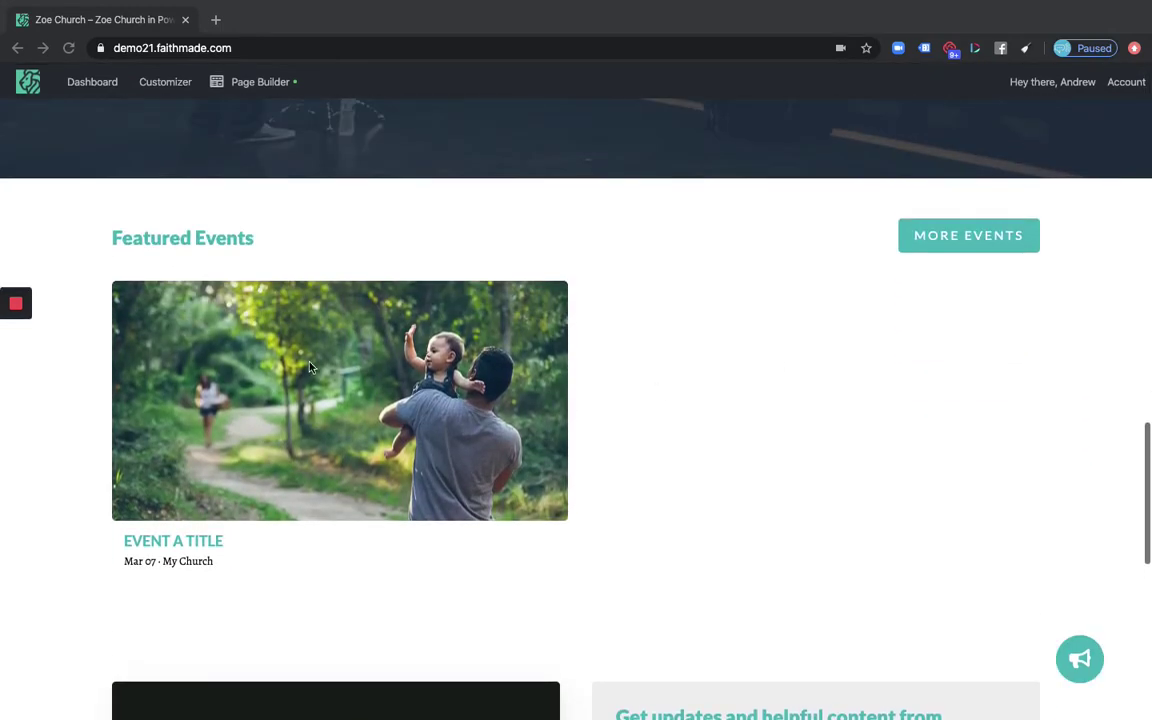
pyautogui.click(818, 319)
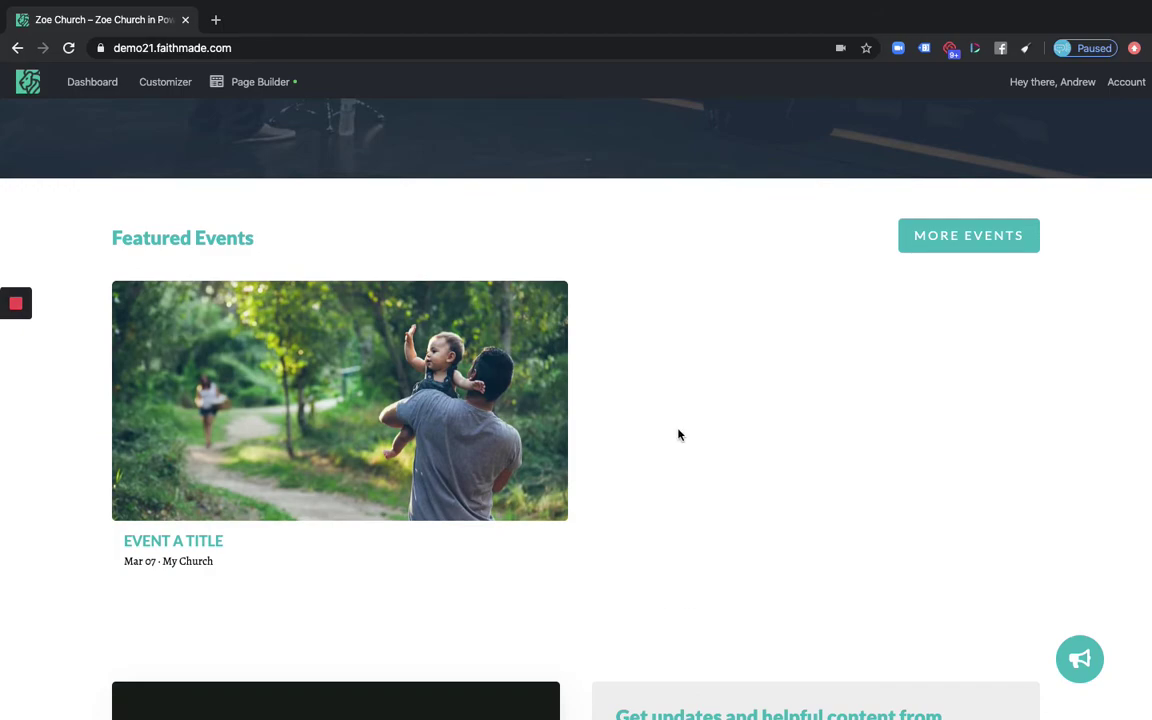
pyautogui.scroll(10, 697, 381)
pyautogui.scroll(-10, 697, 381)
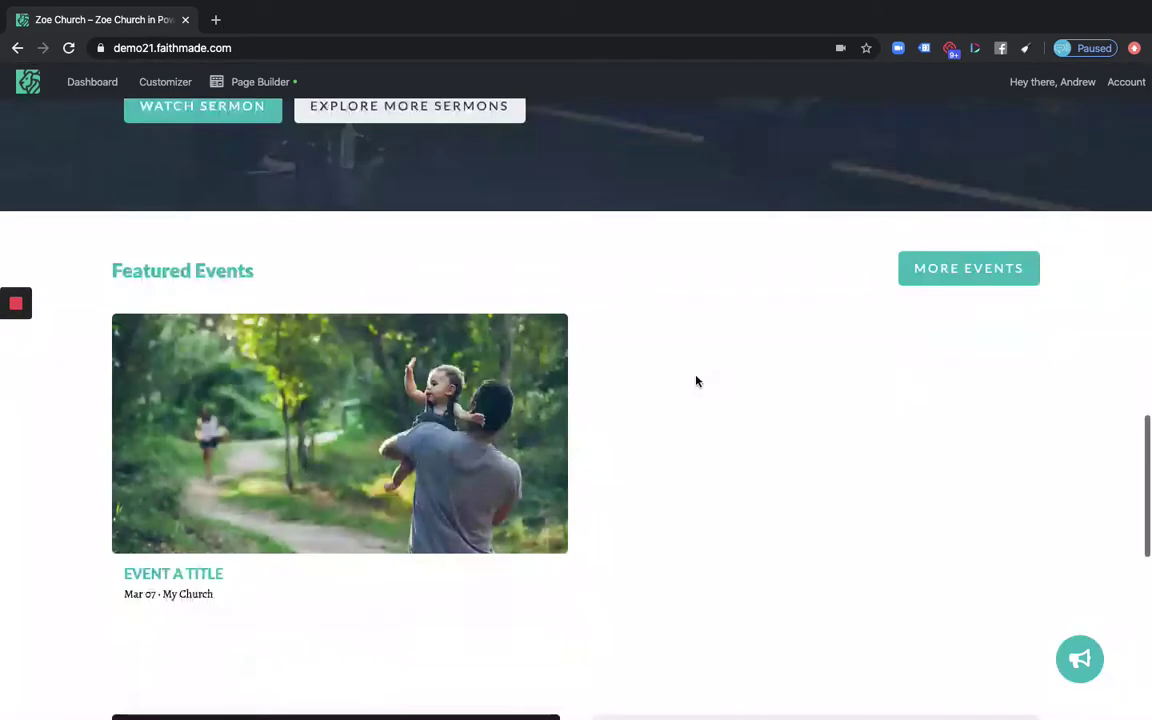
pyautogui.scroll(1, 757, 366)
# Step: Open the full events page from the Featured Events section and look through its event listing
pyautogui.click(958, 302)
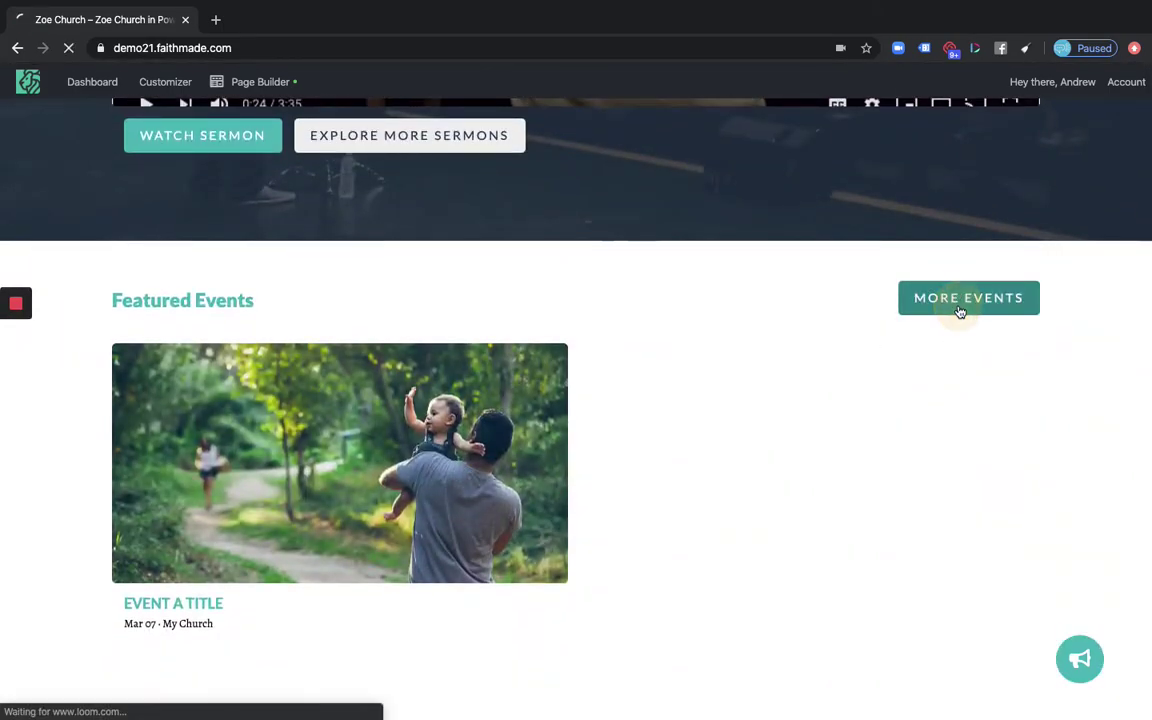
pyautogui.scroll(2, 764, 311)
pyautogui.scroll(5, 762, 311)
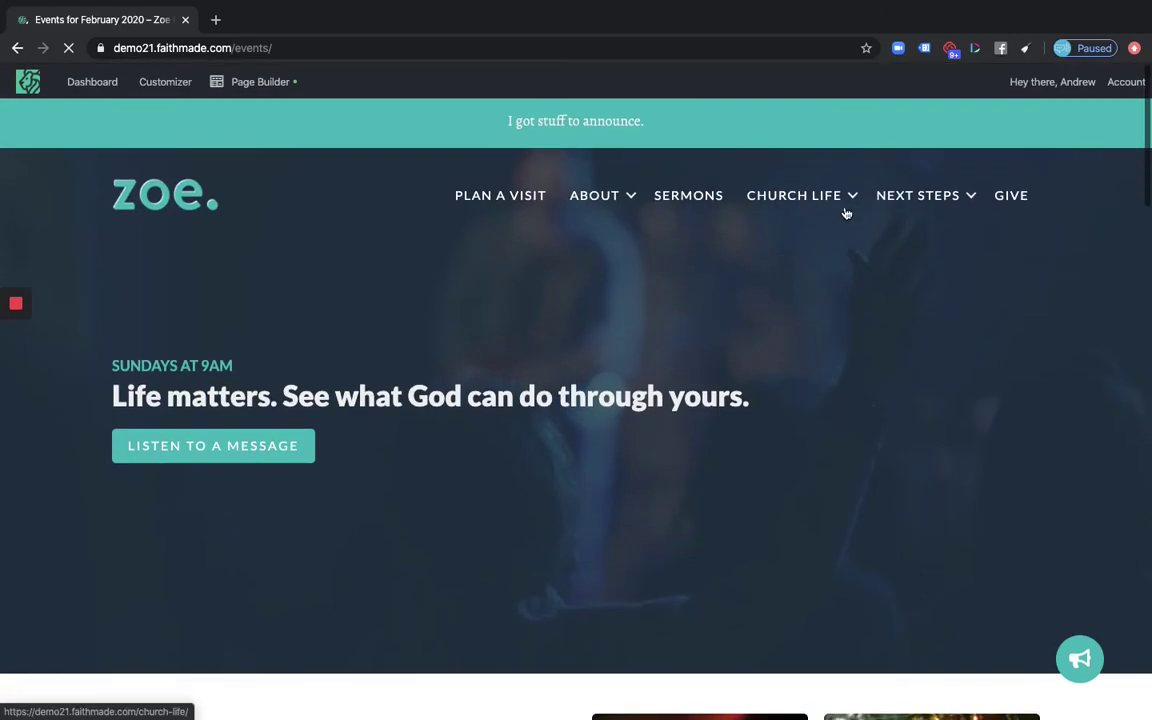
pyautogui.moveTo(817, 323)
pyautogui.scroll(-3, 609, 386)
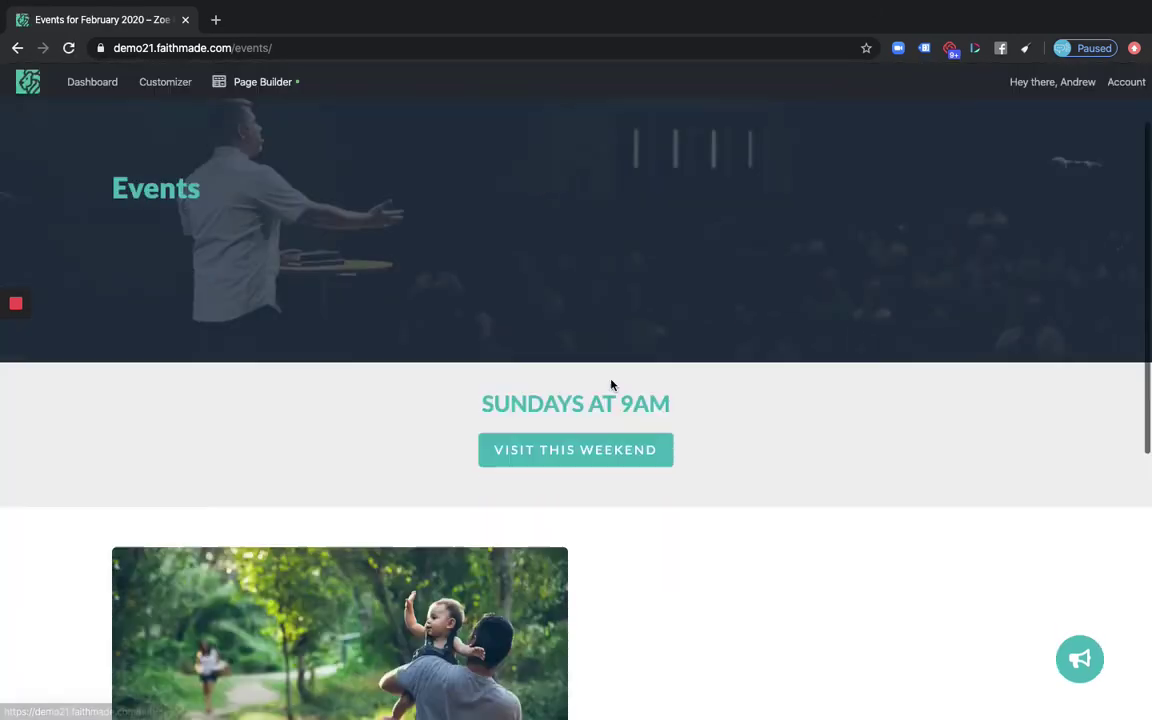
pyautogui.scroll(3, 600, 375)
pyautogui.scroll(-2, 640, 410)
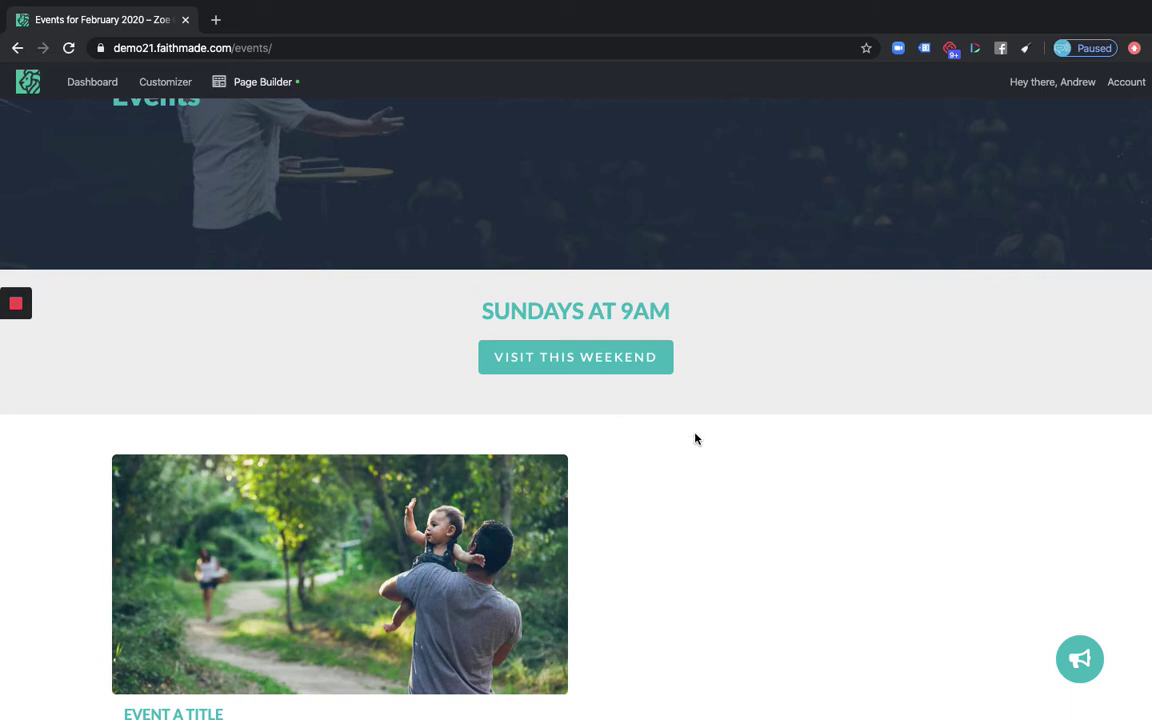
pyautogui.scroll(-2, 614, 532)
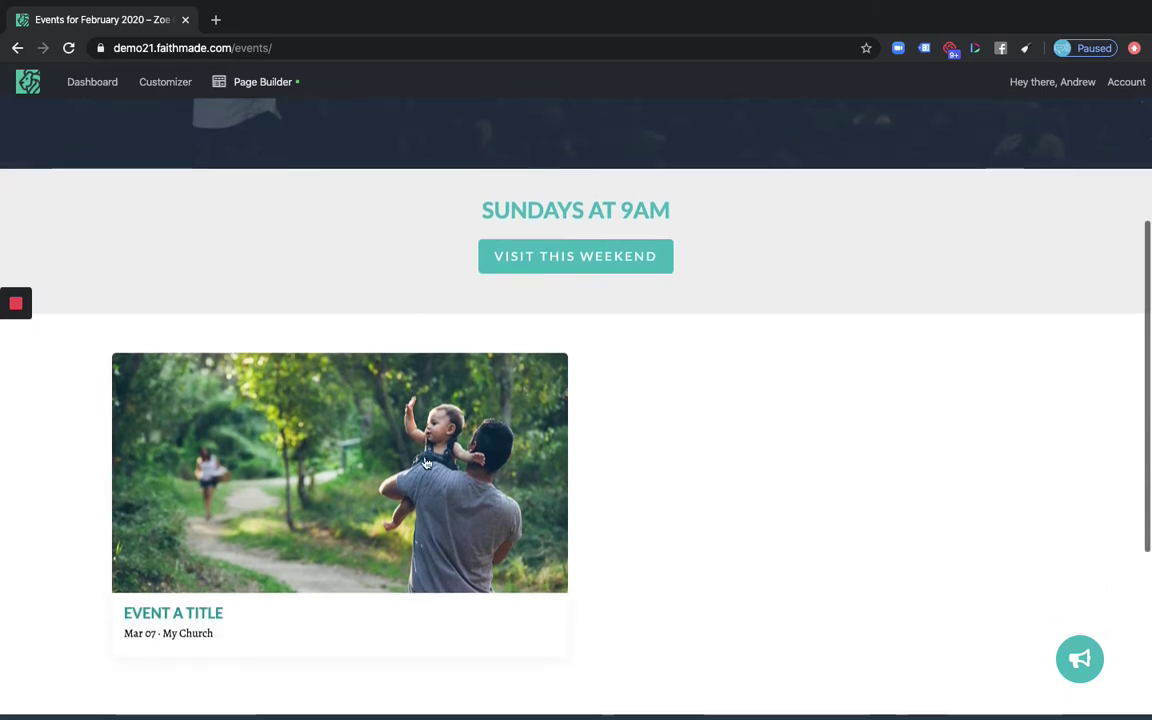
pyautogui.scroll(3, 692, 481)
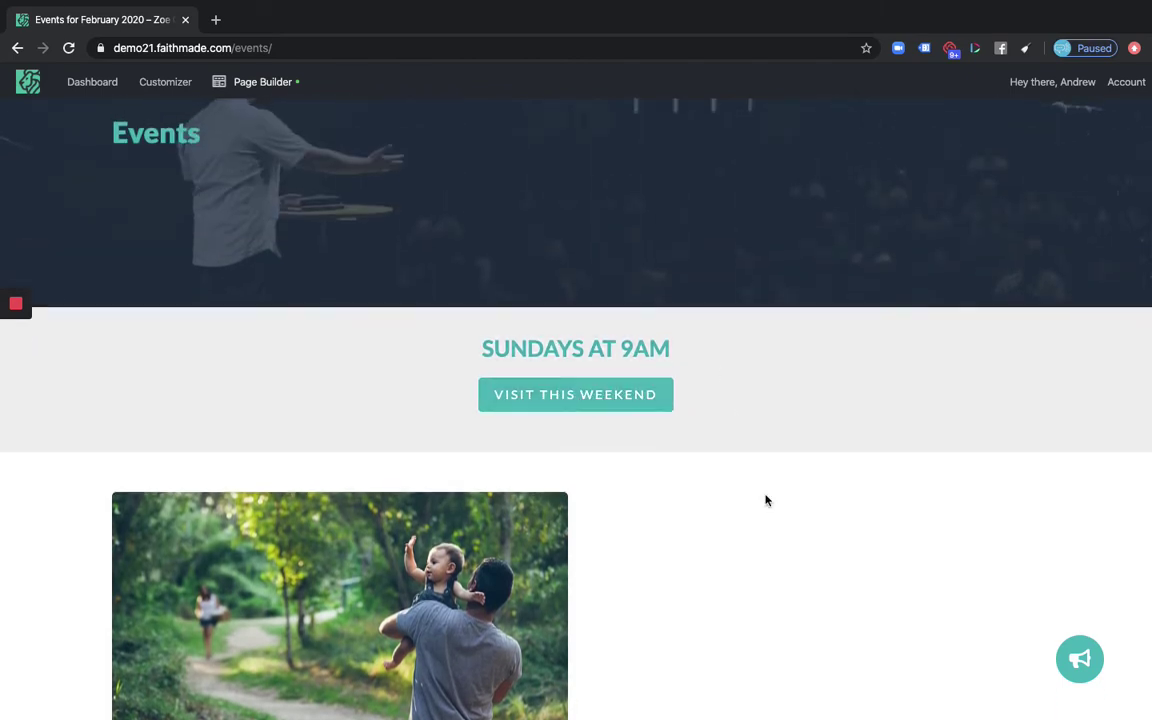
pyautogui.scroll(-5, 702, 548)
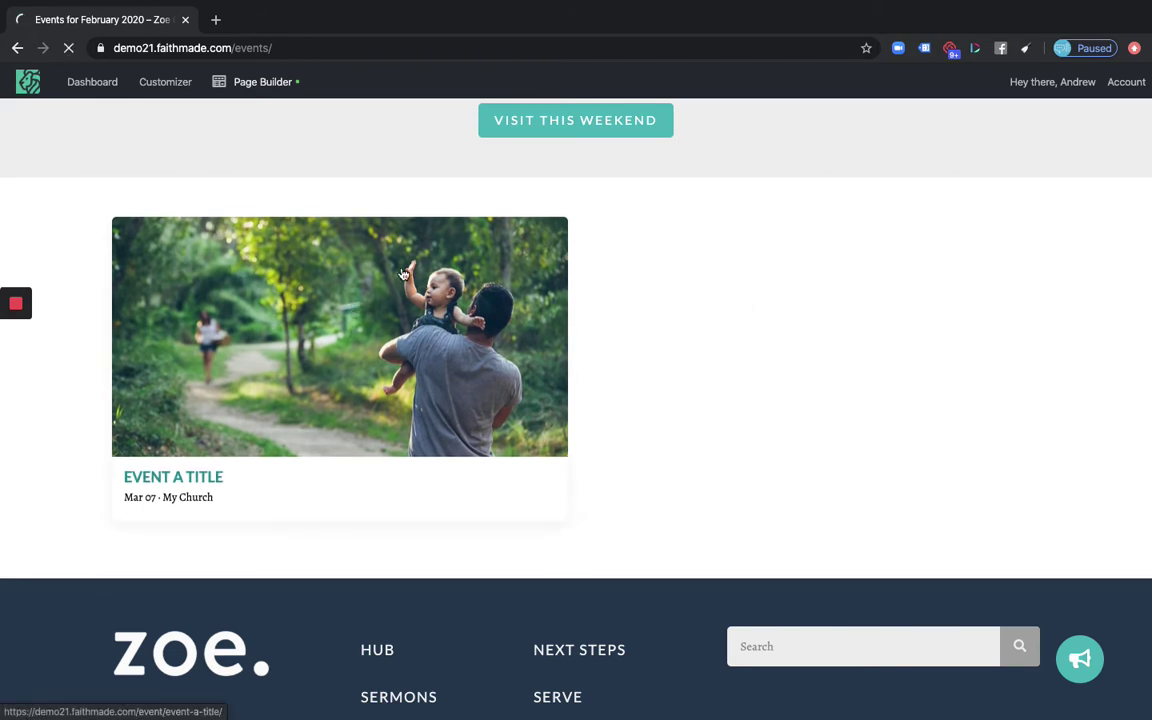
# Step: Open the "Event a Title" page and examine its header, description, RSVP option, date, service timing and location details
pyautogui.click(362, 250)
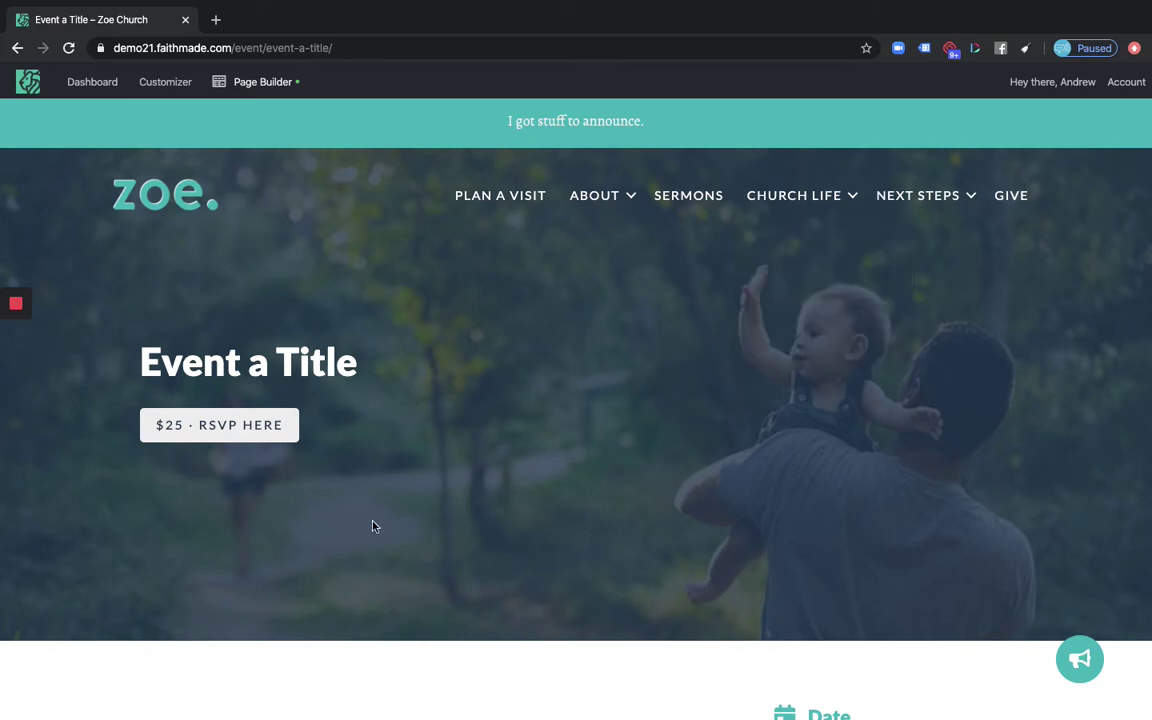
pyautogui.scroll(-1, 372, 526)
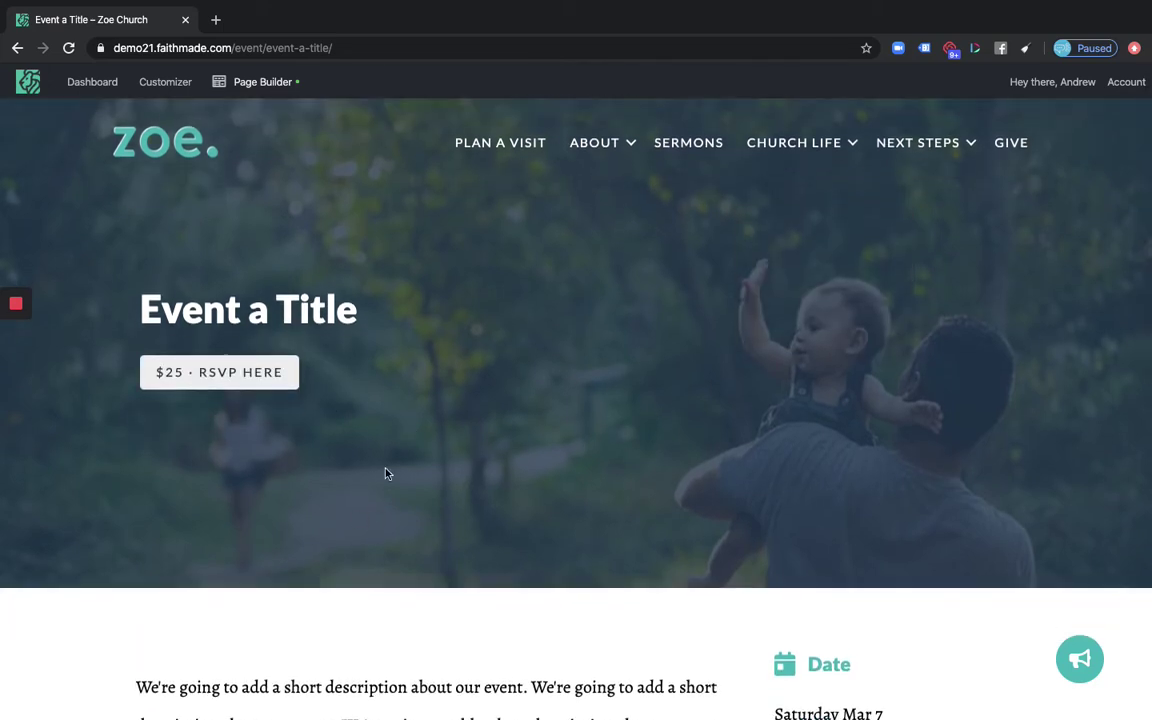
pyautogui.scroll(-1, 388, 472)
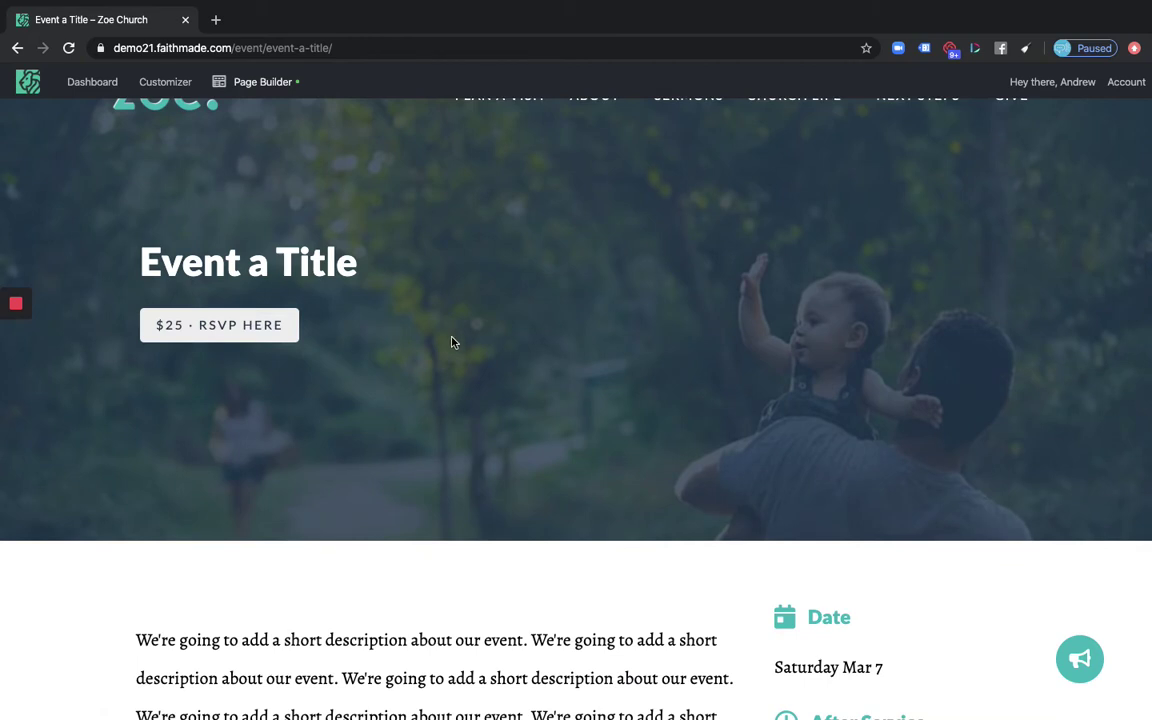
pyautogui.scroll(1, 451, 342)
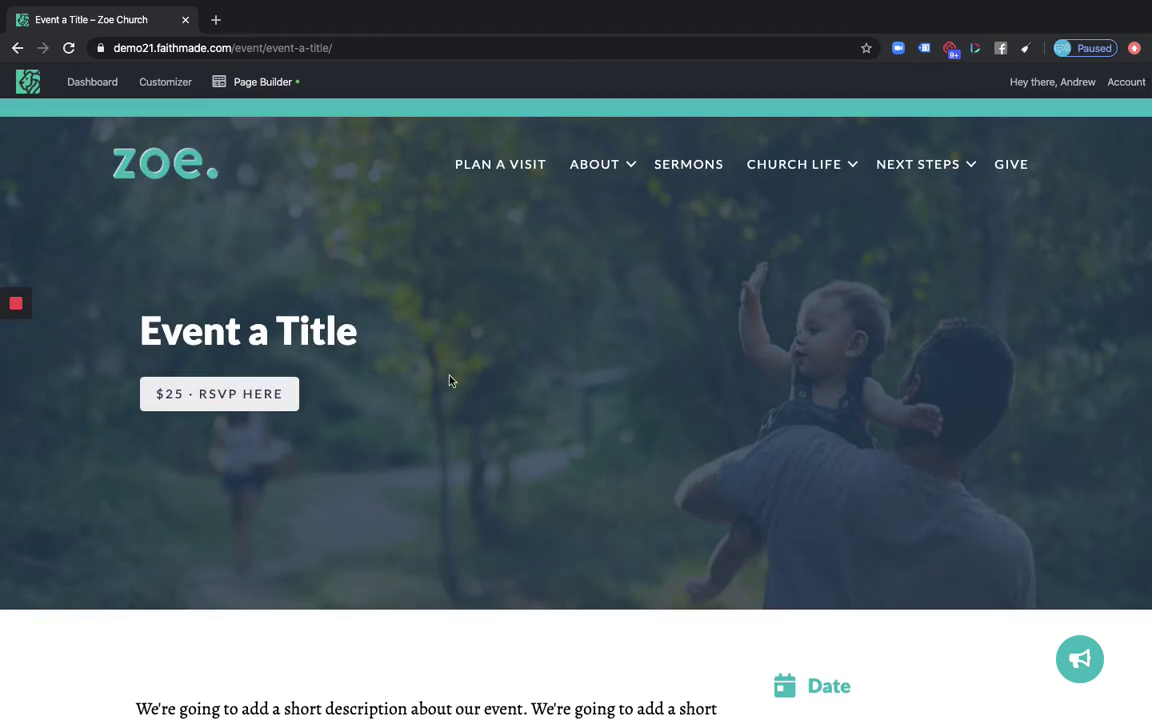
pyautogui.scroll(-4, 450, 380)
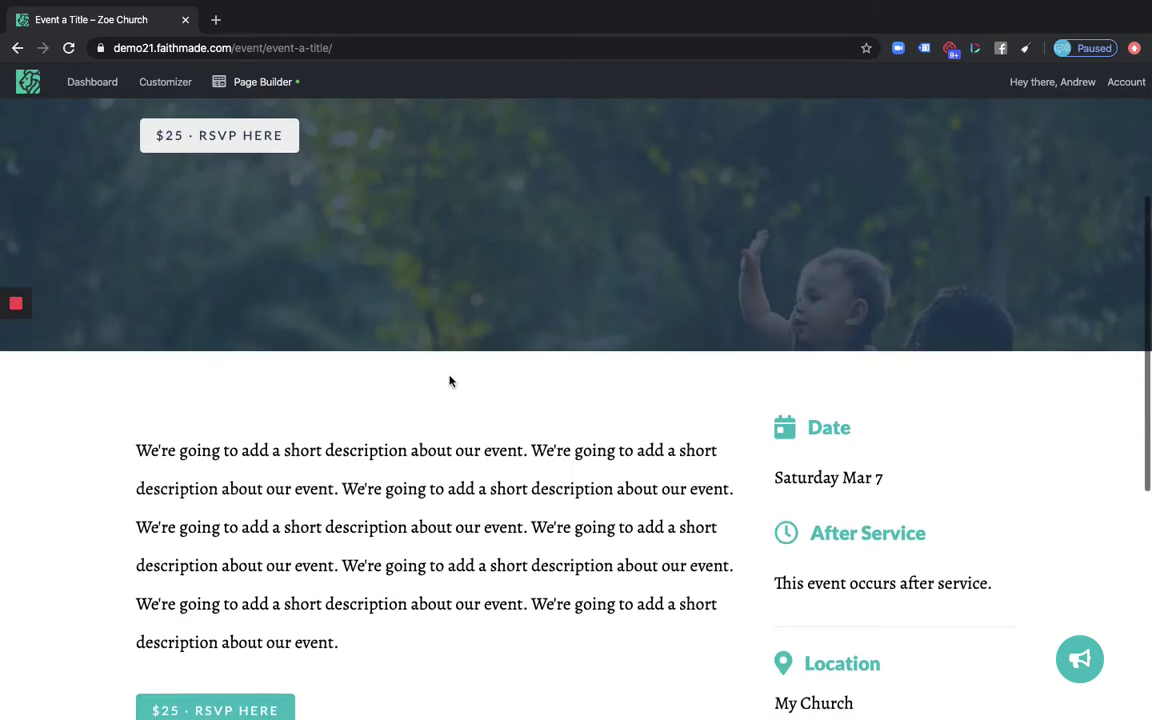
pyautogui.scroll(5, 521, 400)
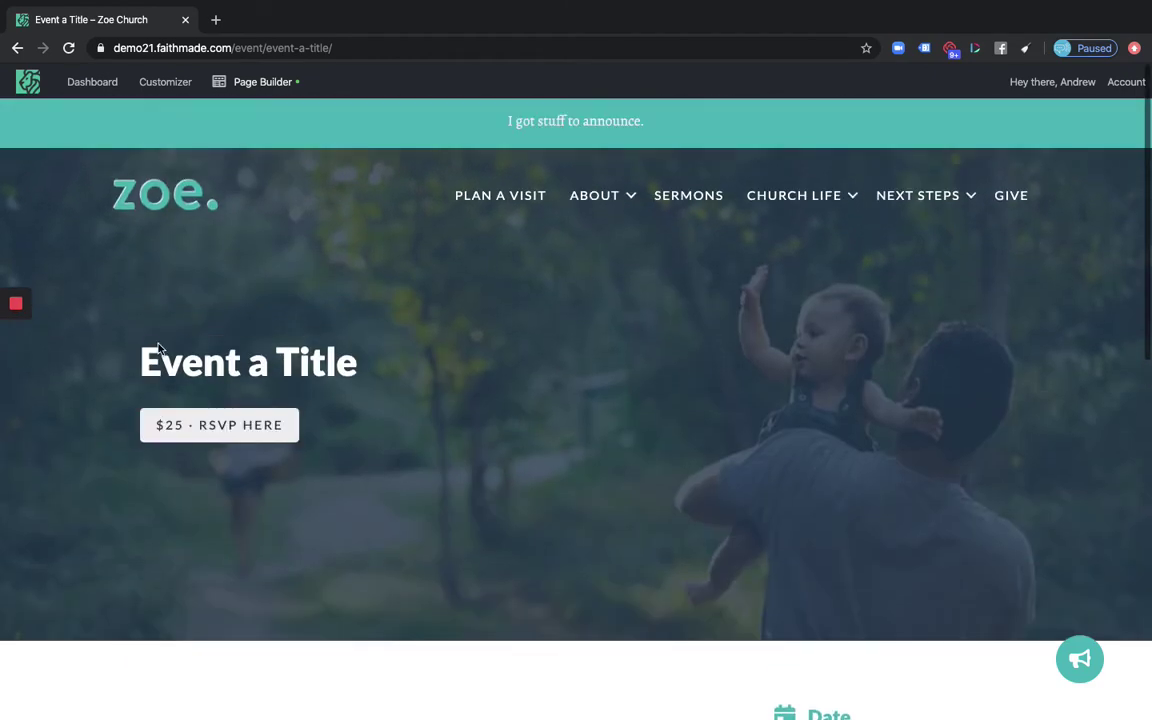
pyautogui.scroll(-5, 486, 517)
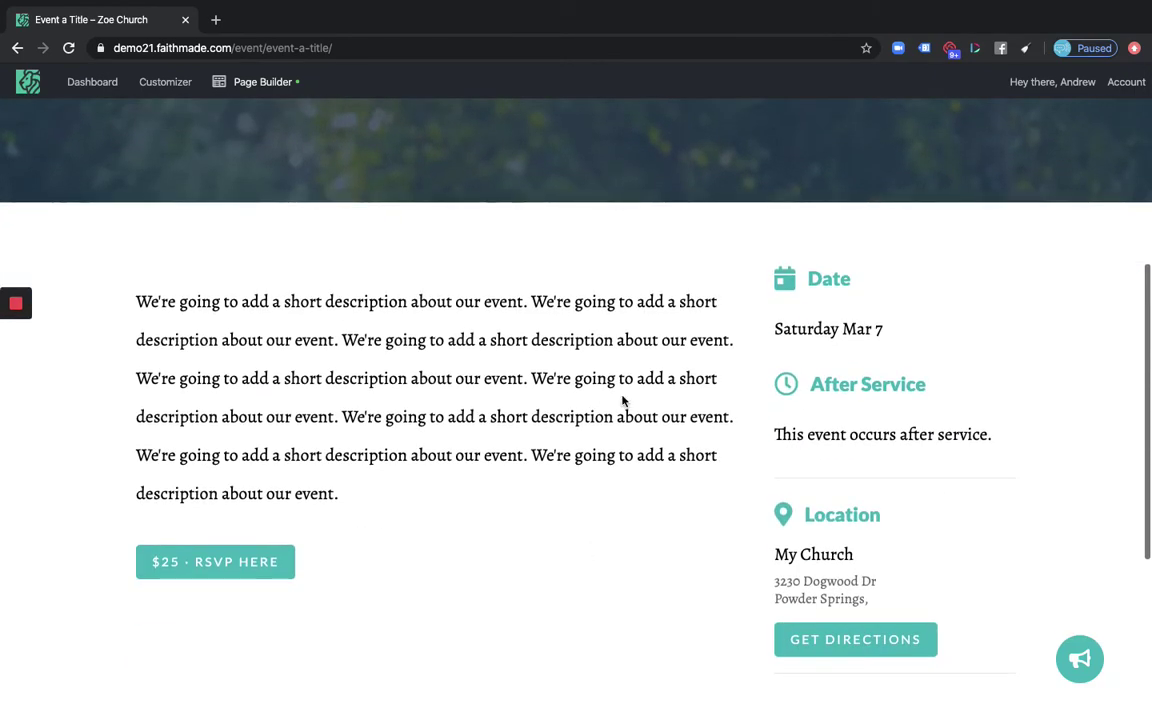
pyautogui.scroll(-2, 442, 296)
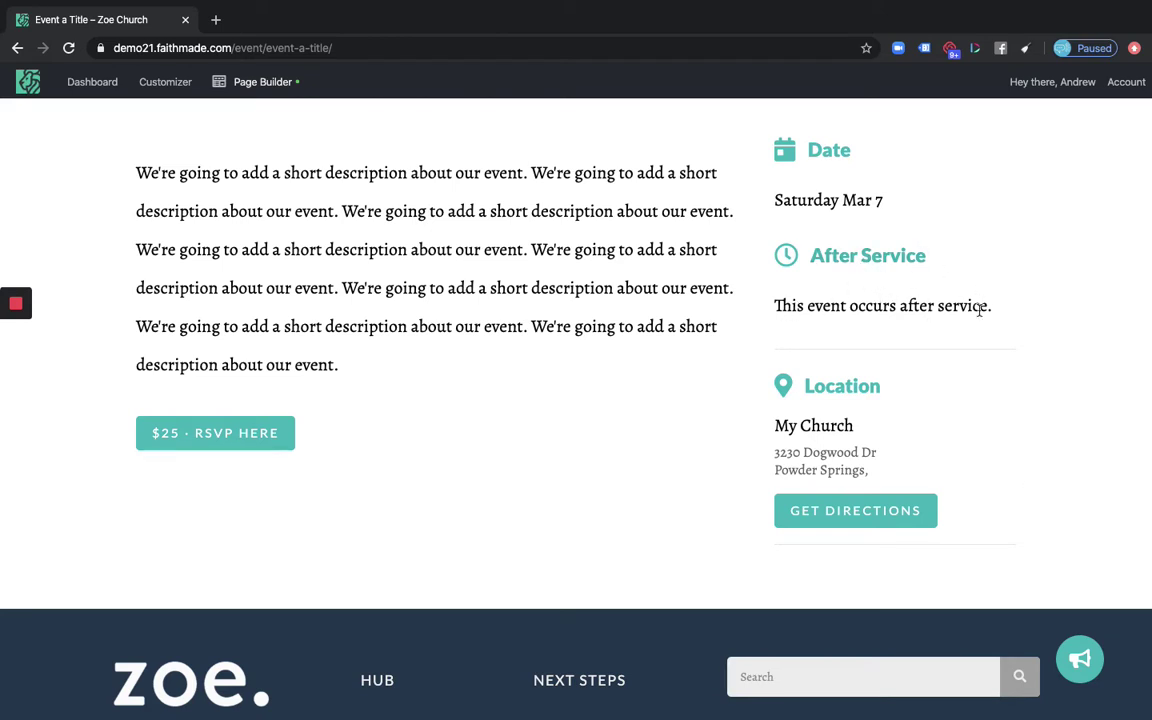
pyautogui.scroll(1, 1024, 257)
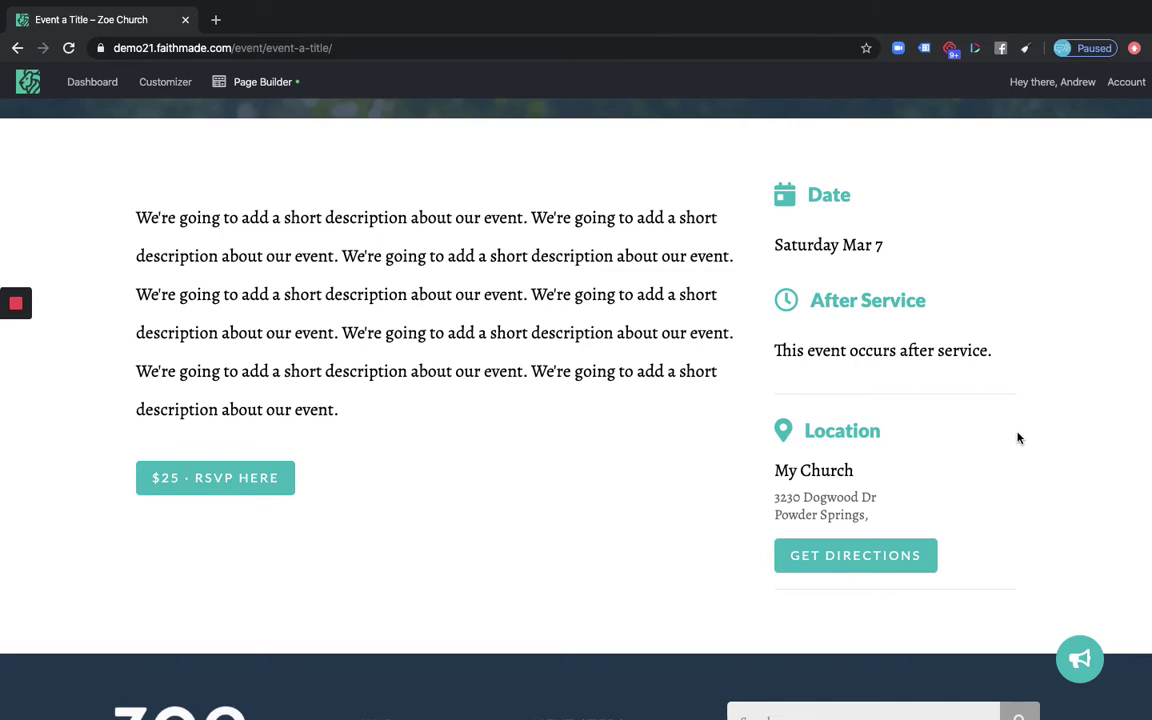
pyautogui.scroll(1, 1018, 438)
pyautogui.scroll(6, 1016, 437)
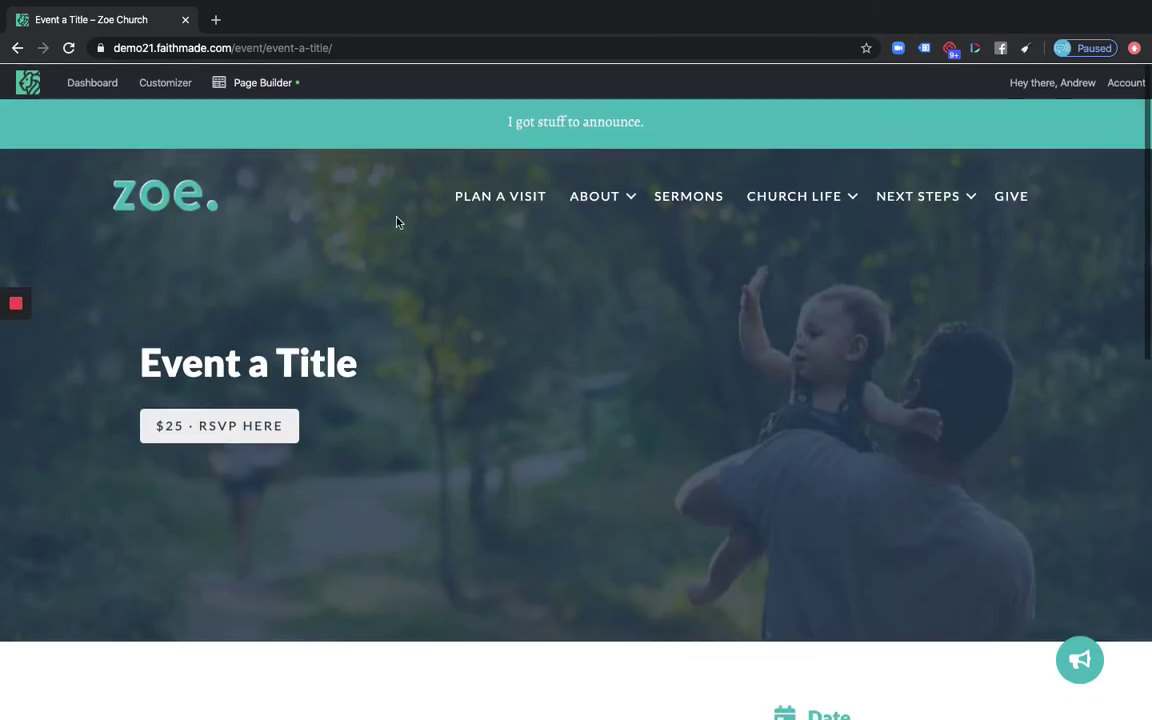
# Step: Go to the site dashboard's Events List and check the start and end dates of the Featured Service event
pyautogui.click(90, 84)
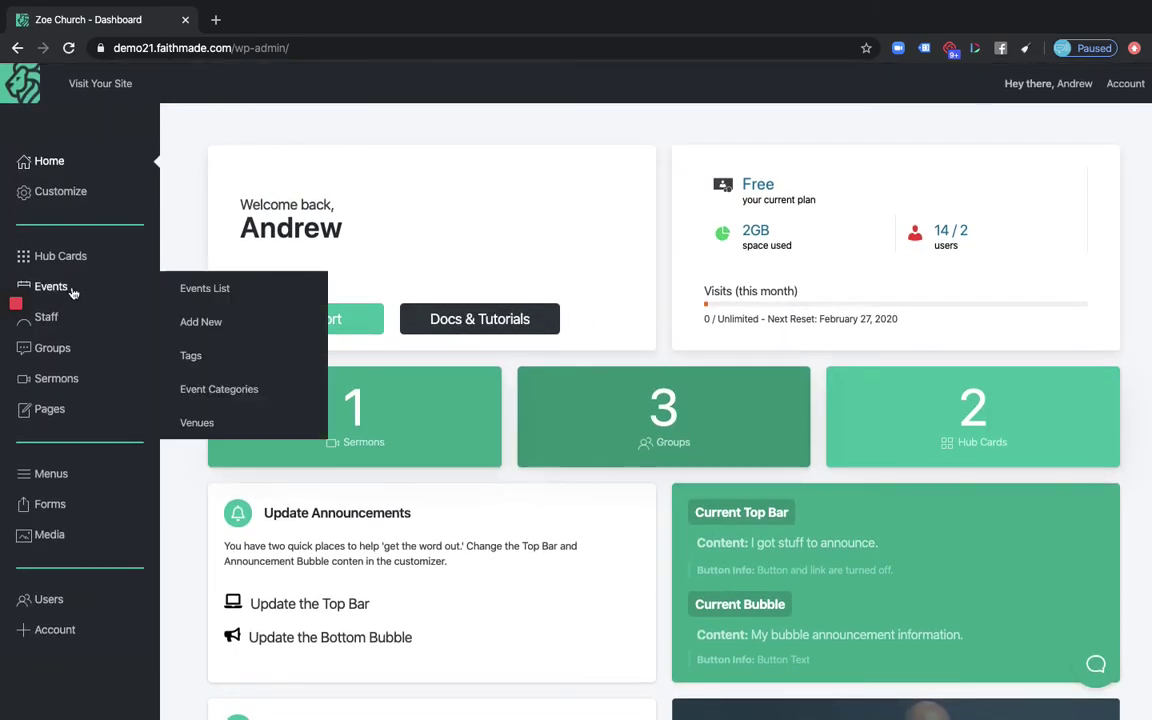
pyautogui.click(204, 288)
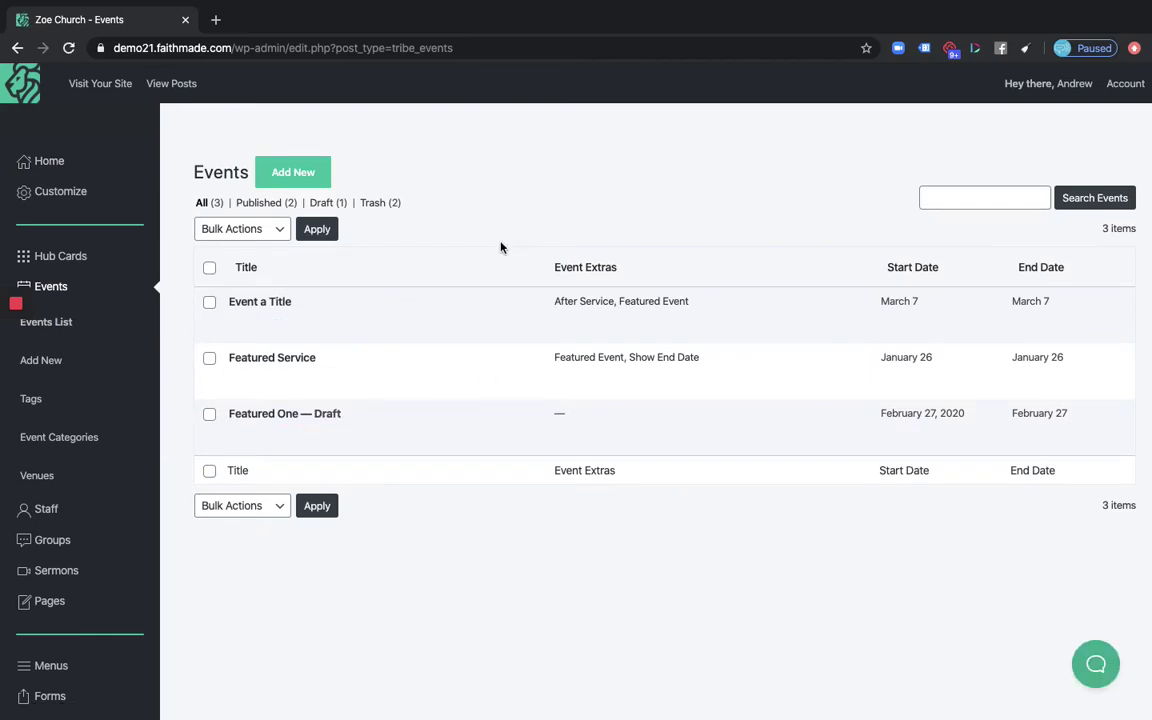
pyautogui.scroll(-1, 491, 310)
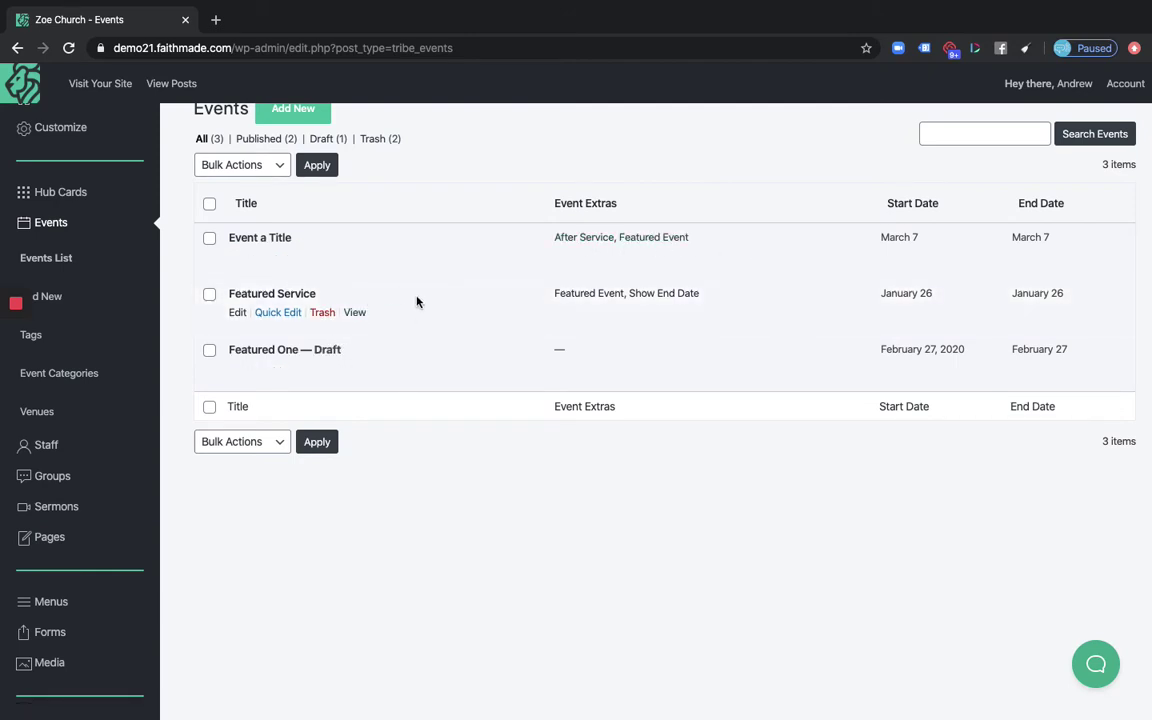
pyautogui.moveTo(871, 293); pyautogui.dragTo(1075, 301)
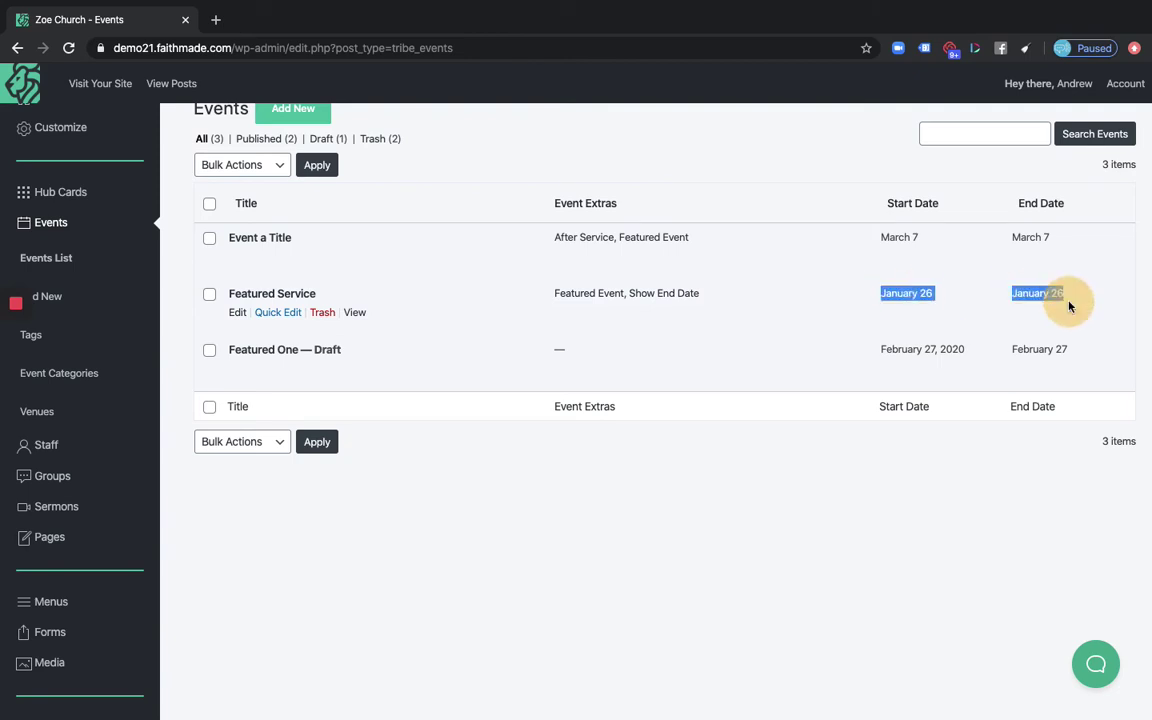
pyautogui.click(797, 313)
pyautogui.scroll(1, 748, 320)
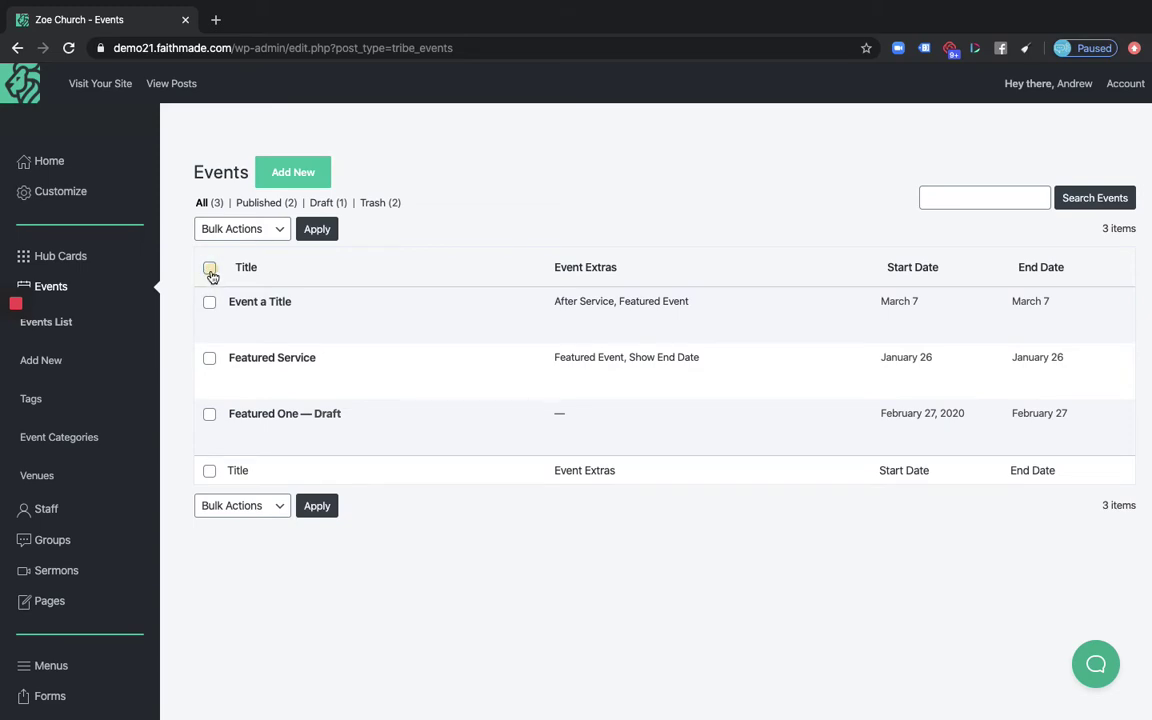
# Step: Select all events in the list and move them to the trash as a bulk action
pyautogui.click(210, 272)
pyautogui.click(278, 231)
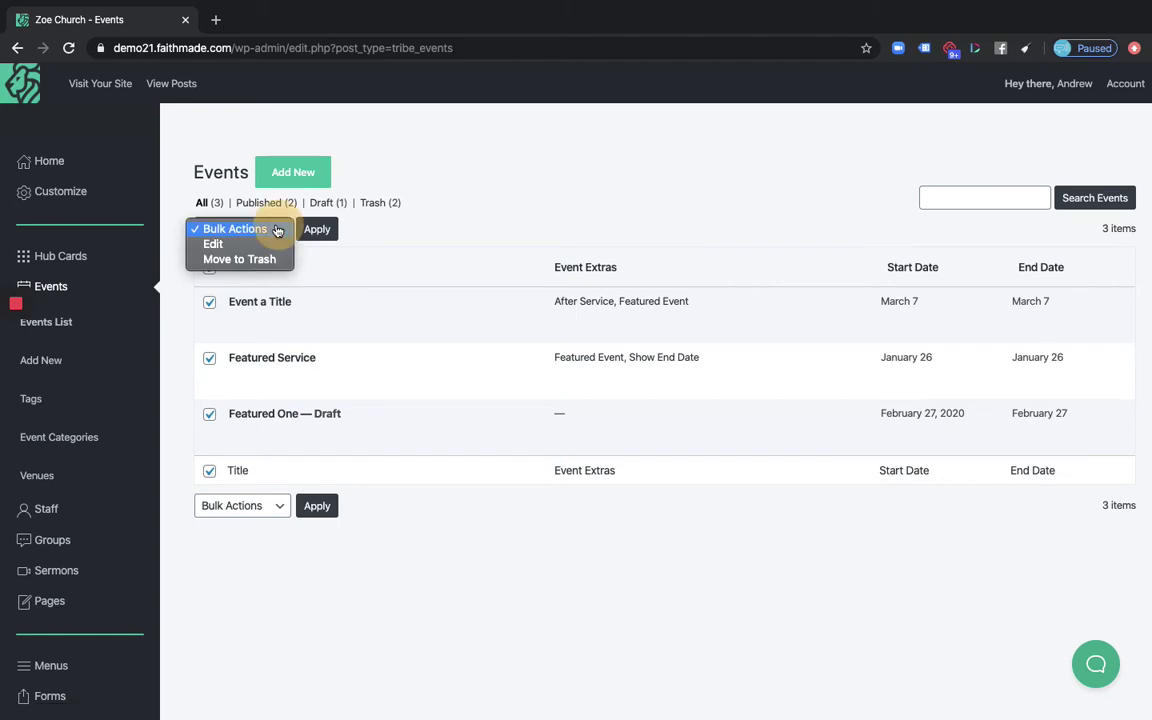
pyautogui.click(239, 259)
pyautogui.click(317, 229)
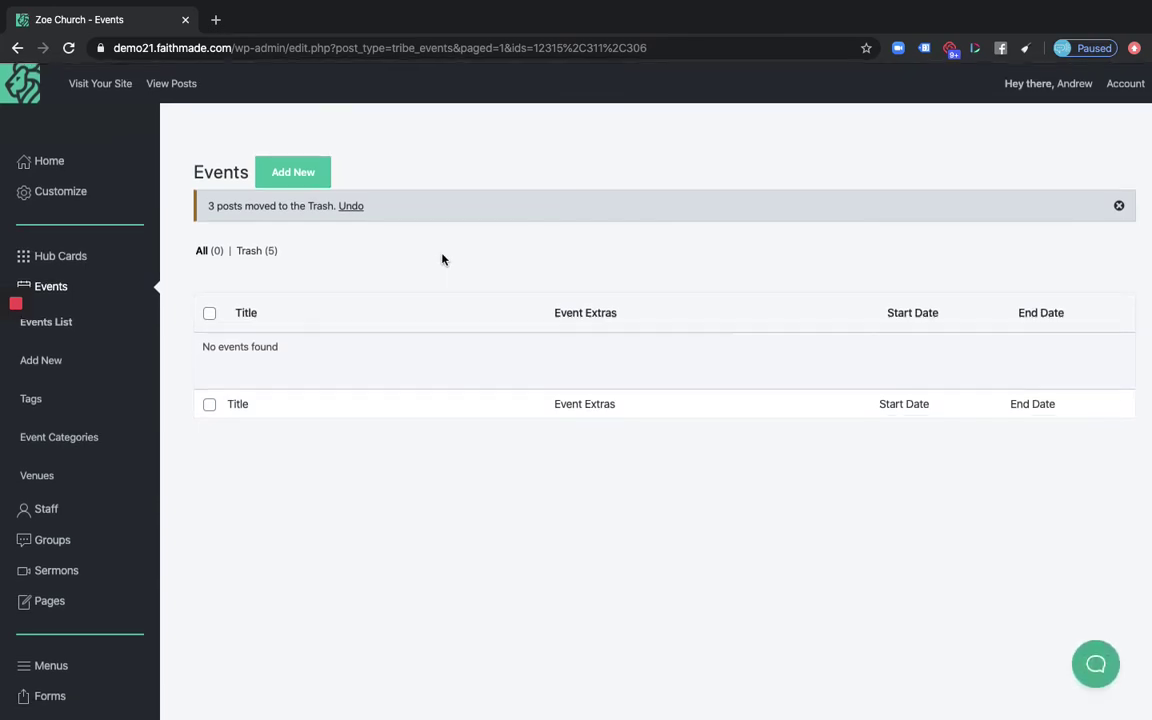
# Step: Create a new event titled "A Great Event"
pyautogui.click(301, 176)
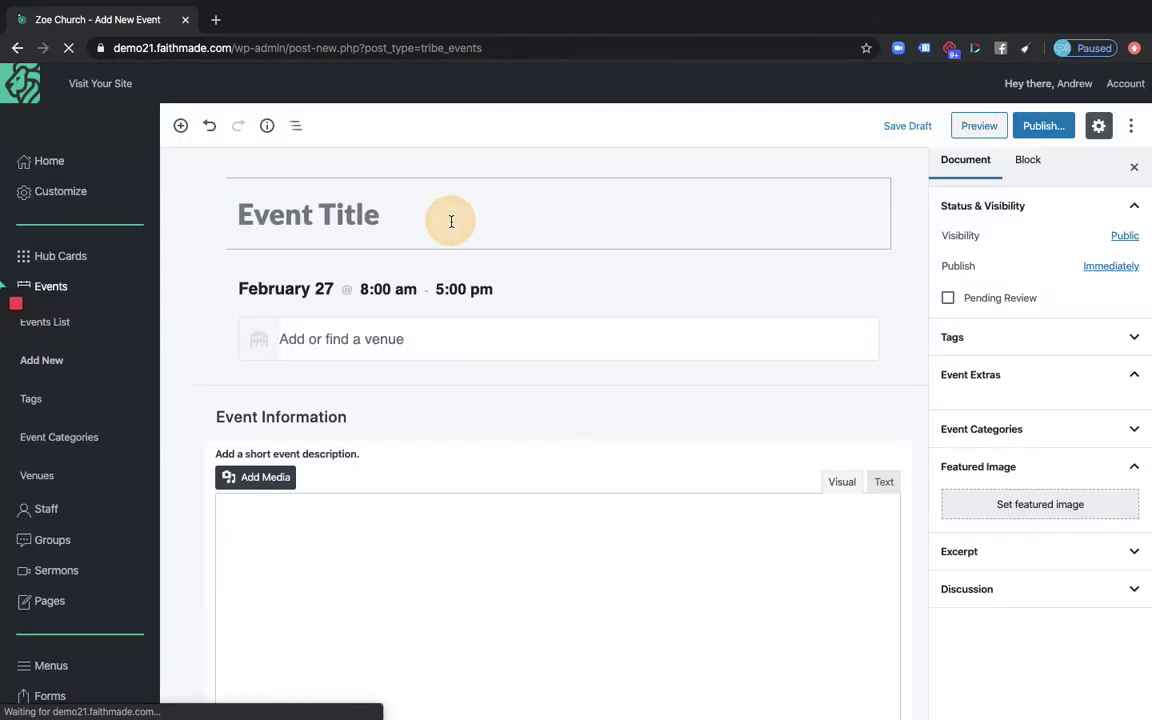
pyautogui.click(451, 221)
pyautogui.write('A Great ')
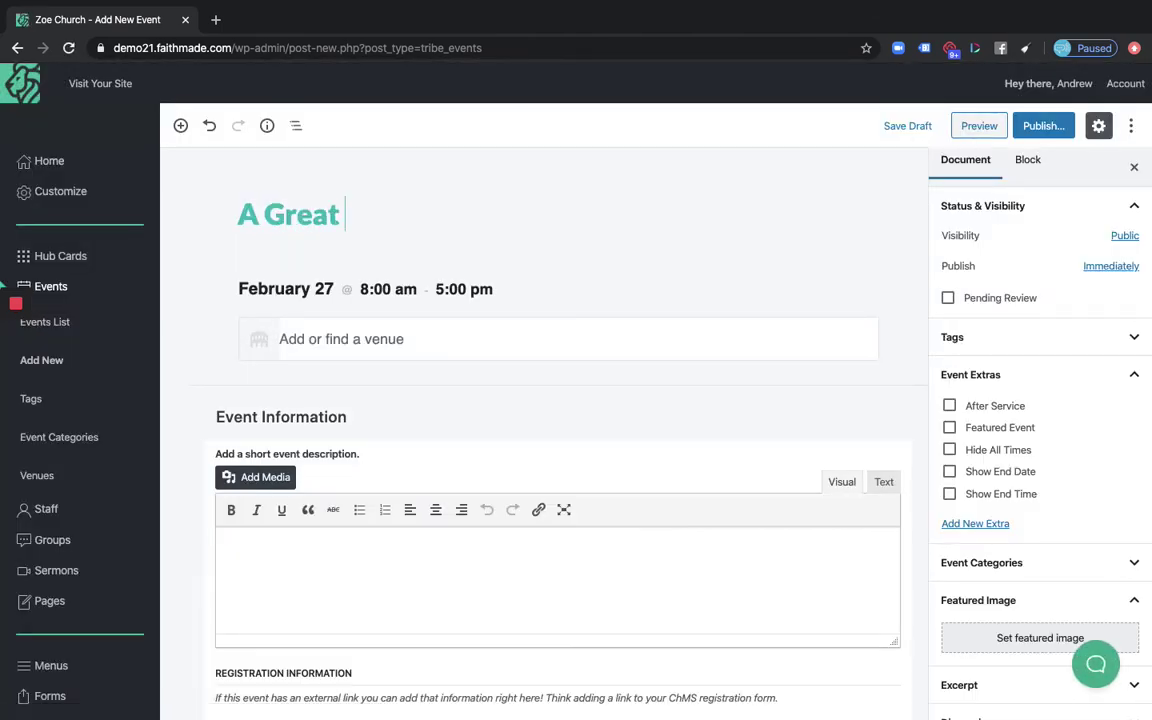
pyautogui.write('Event')
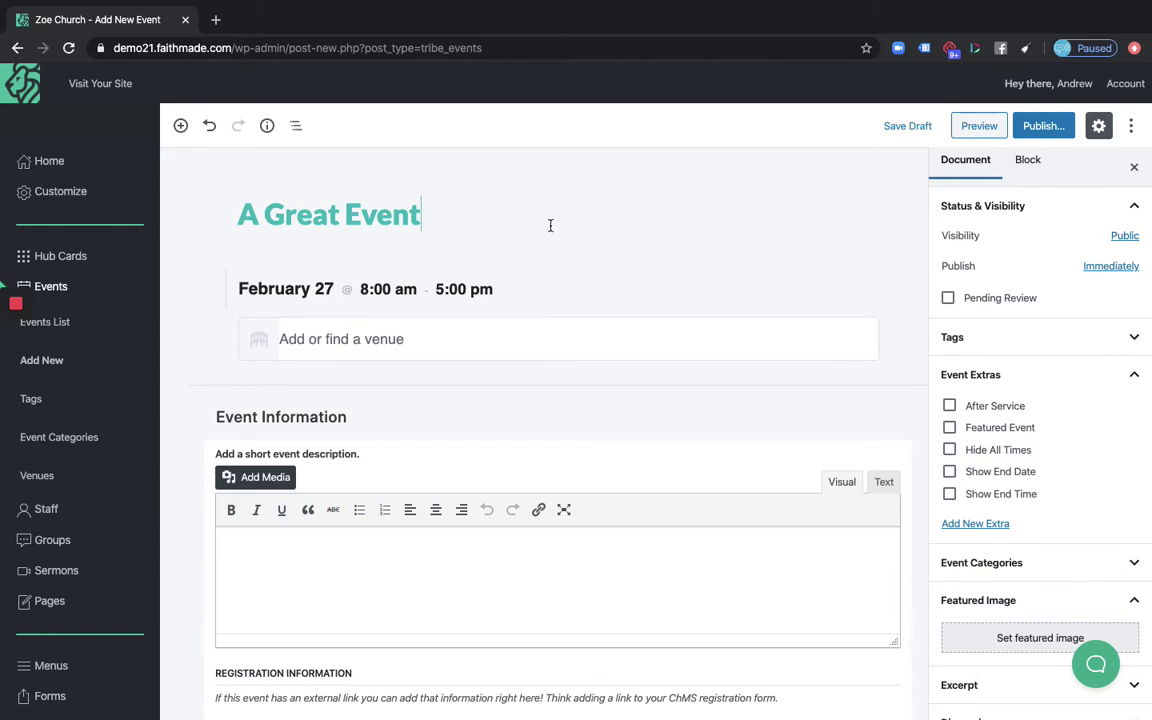
# Step: Set the event's date to March 7, 2020
pyautogui.scroll(-1, 604, 225)
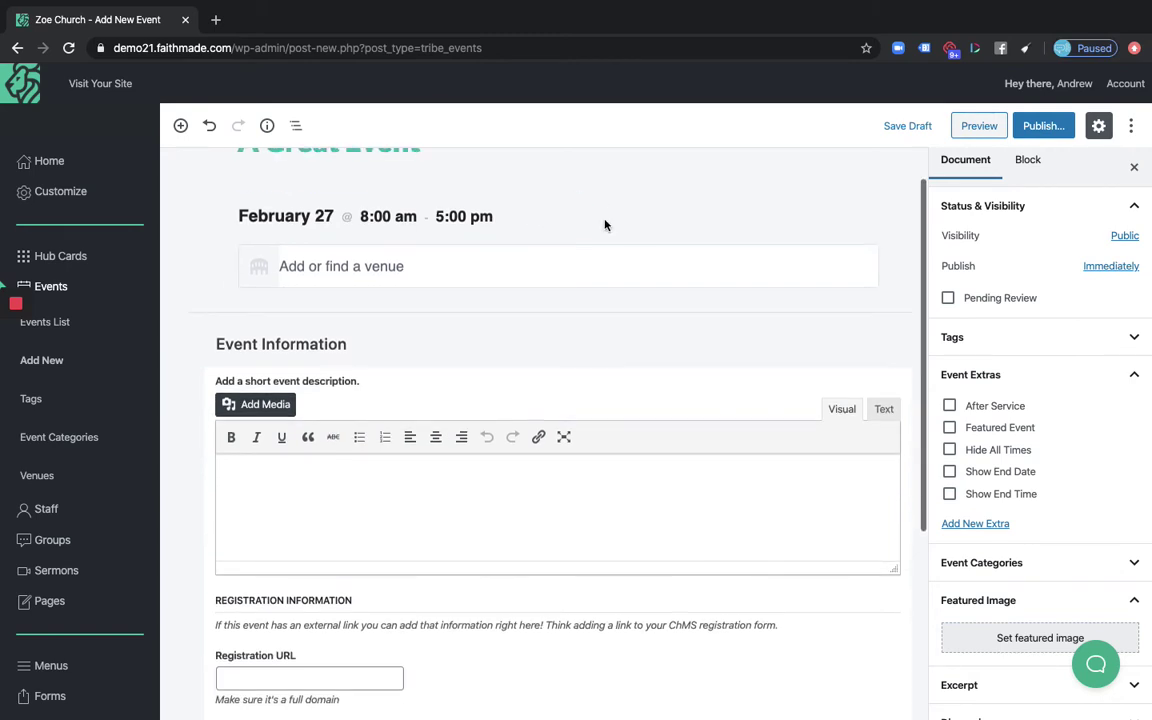
pyautogui.click(527, 217)
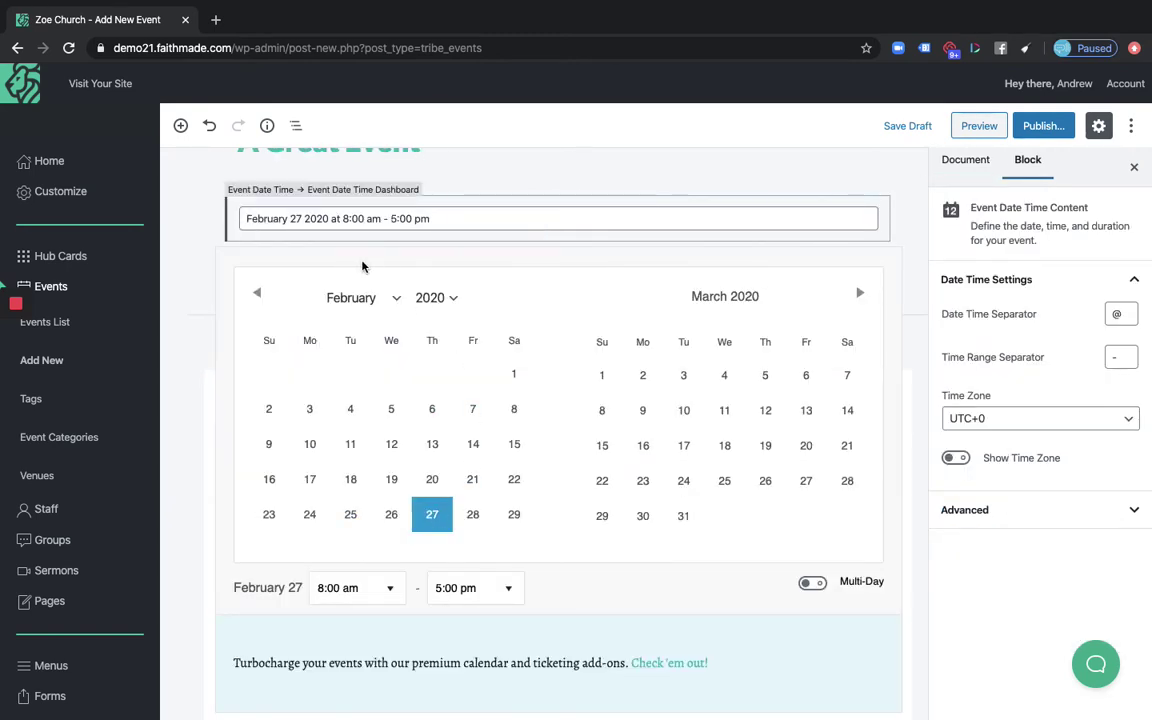
pyautogui.scroll(-1, 508, 449)
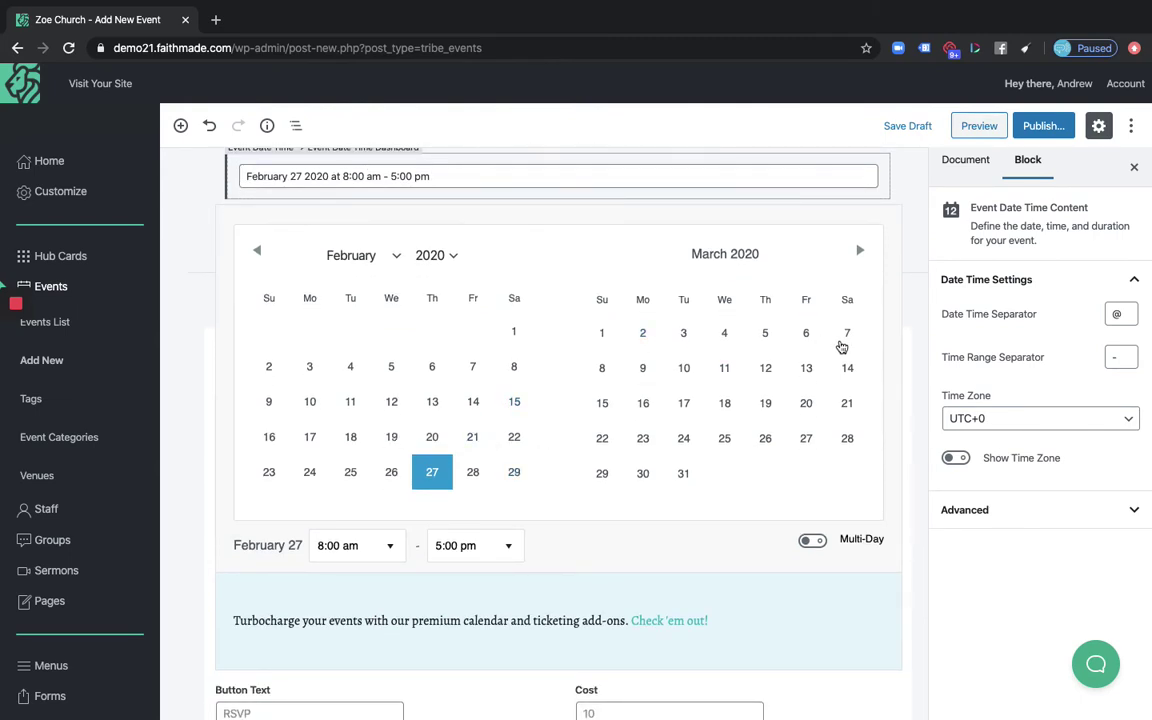
pyautogui.click(846, 333)
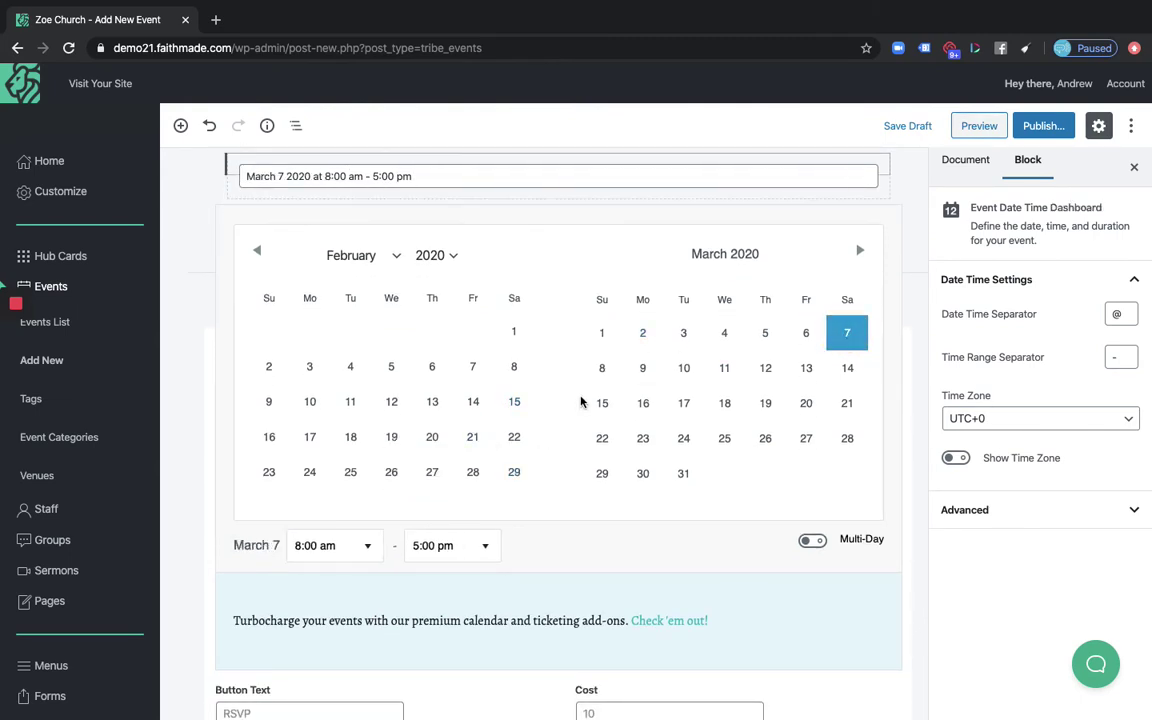
pyautogui.scroll(1, 529, 373)
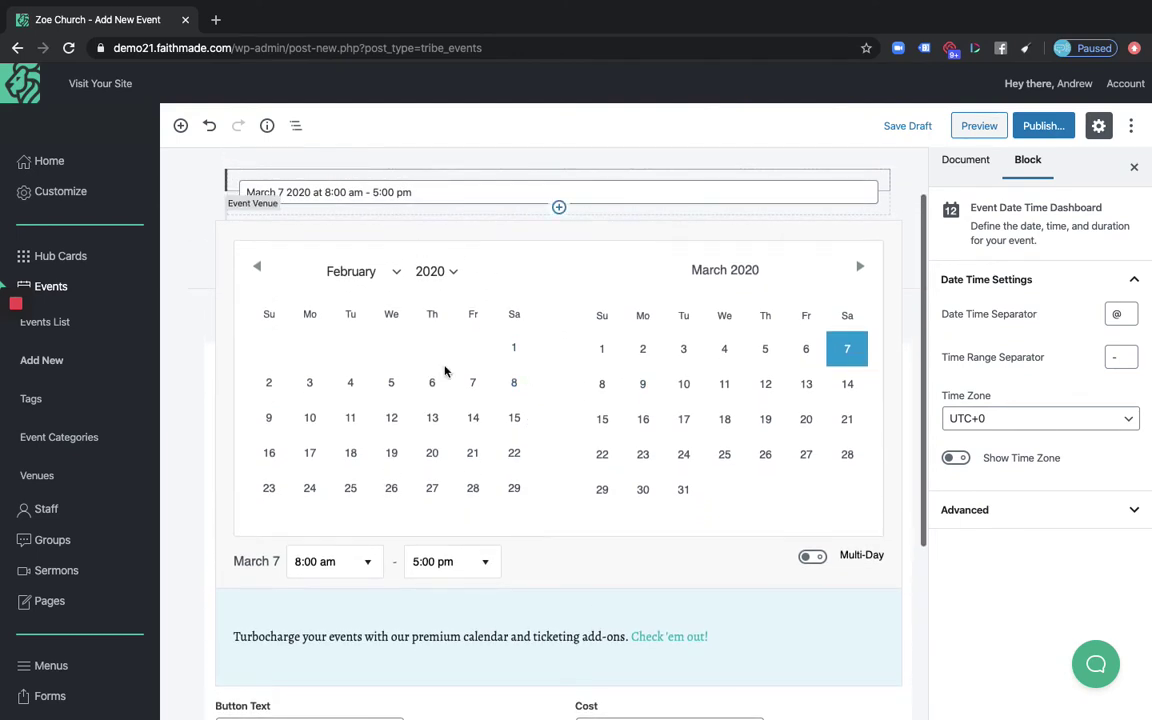
# Step: Set the event's start time to 7:00 pm and its end time to 9:00 pm
pyautogui.click(370, 566)
pyautogui.scroll(-4, 349, 461)
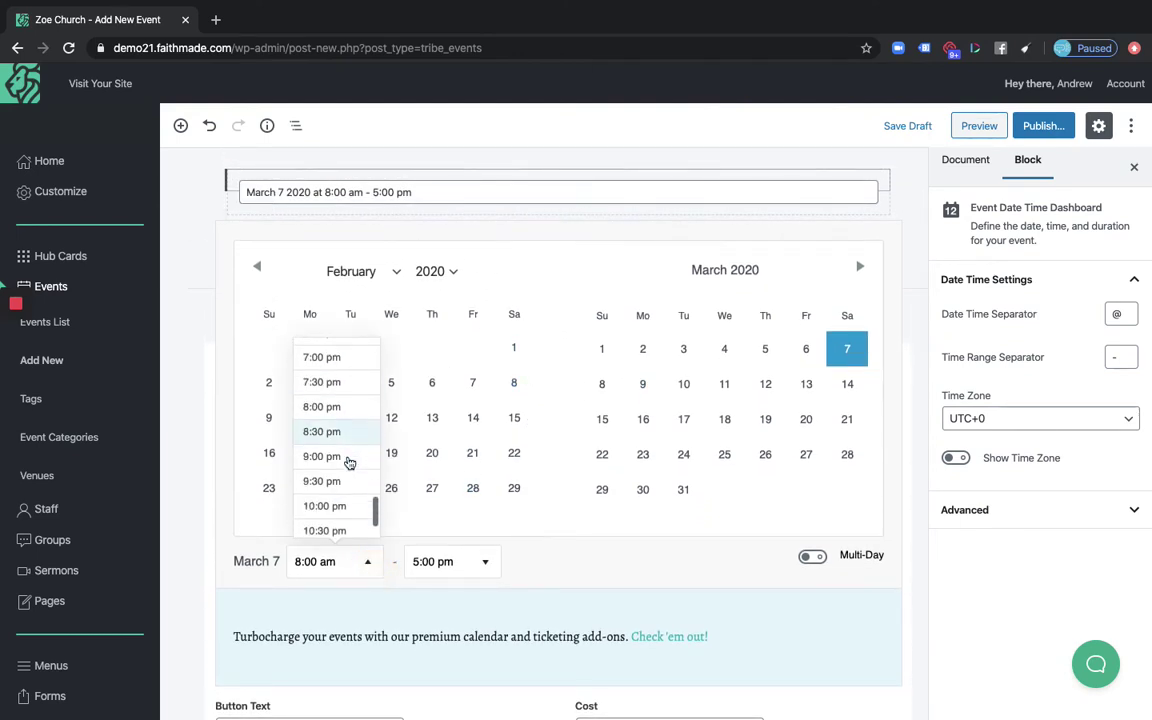
pyautogui.click(327, 350)
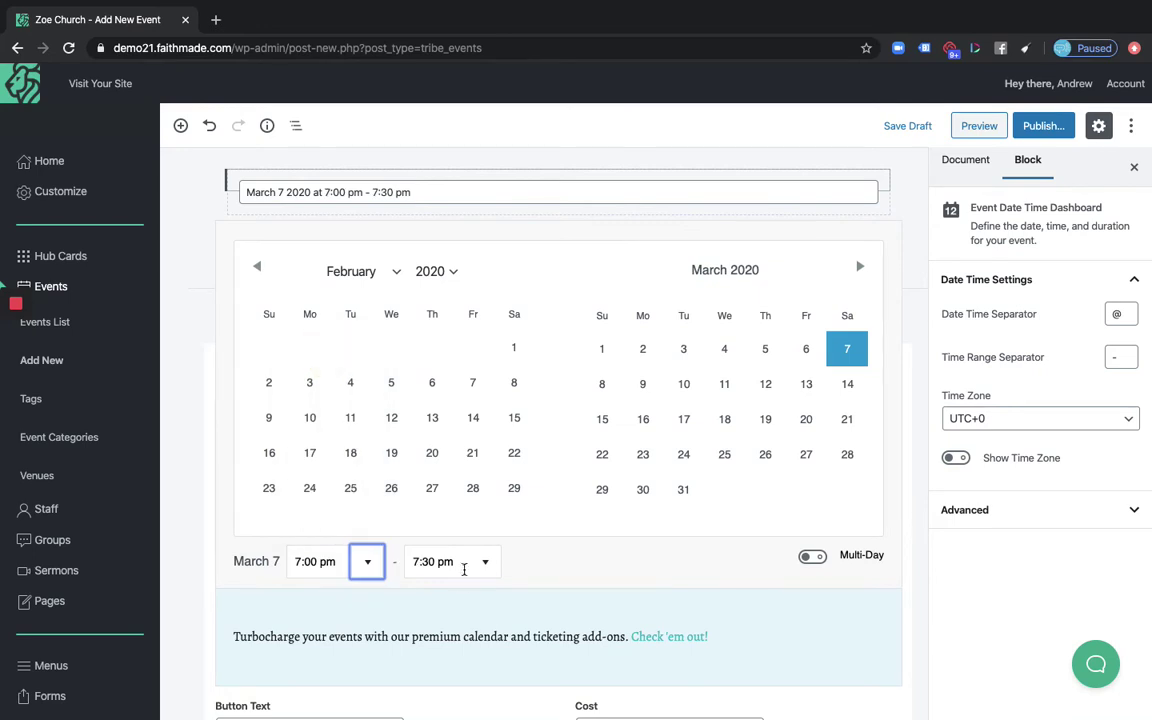
pyautogui.click(470, 563)
pyautogui.scroll(-3, 446, 473)
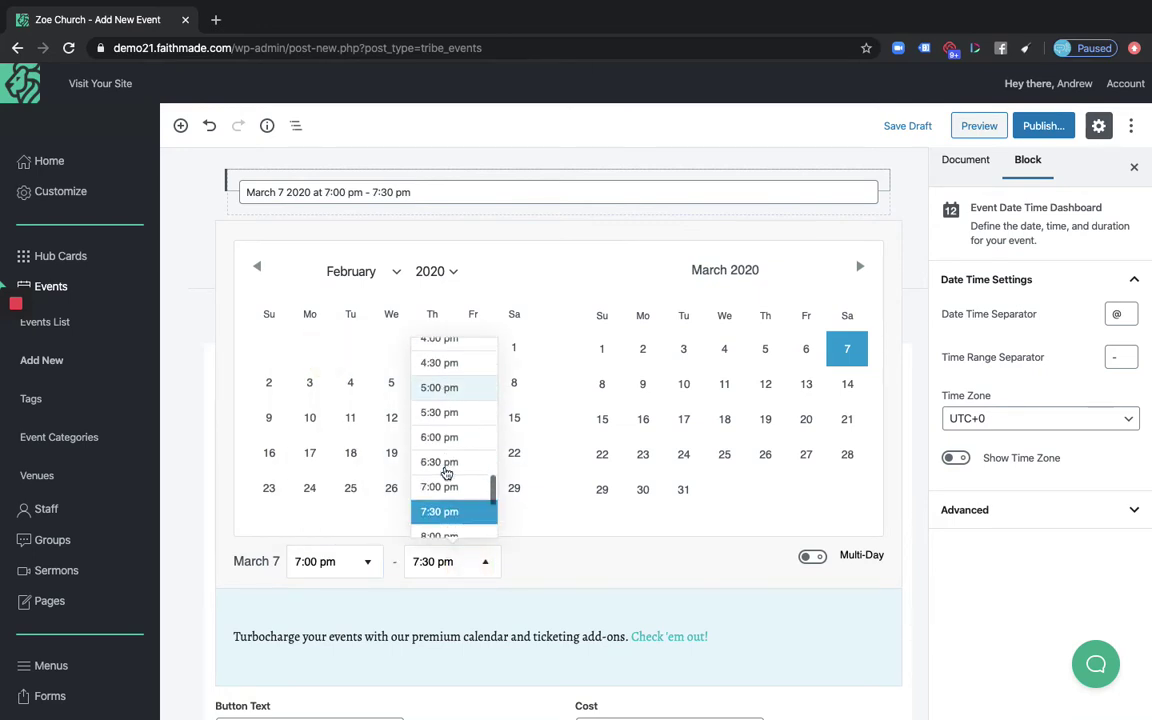
pyautogui.scroll(-2, 446, 475)
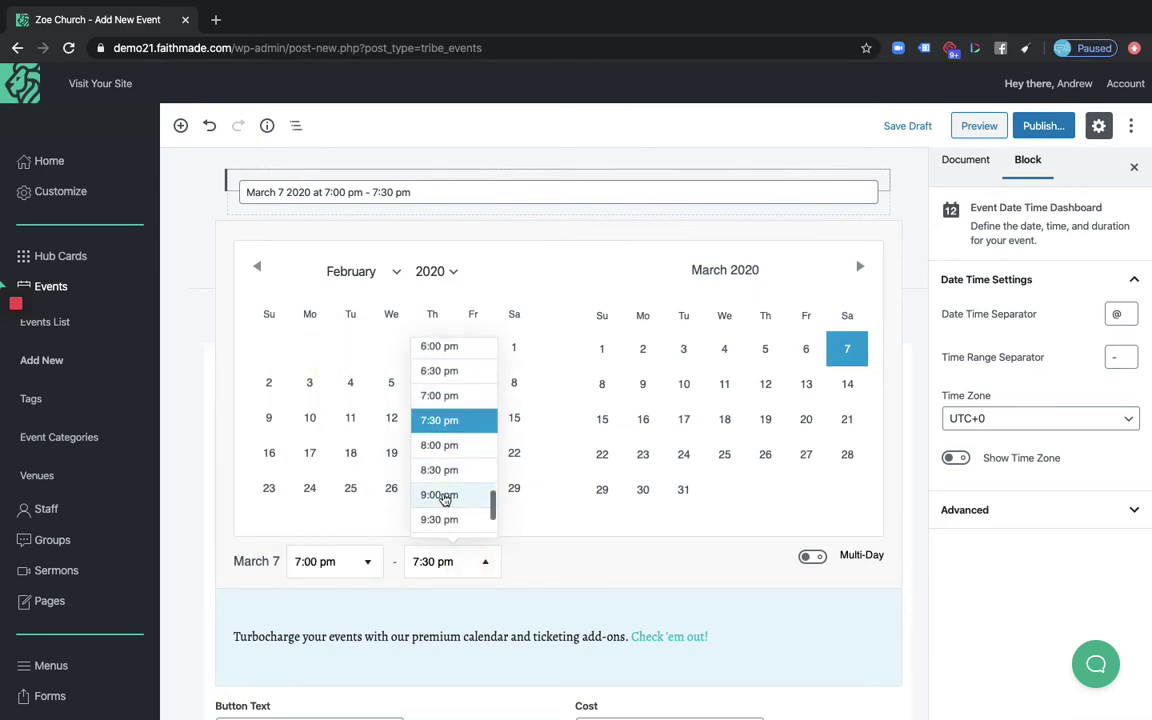
pyautogui.click(441, 495)
# Step: Create a new venue named "Your Church" for the event
pyautogui.scroll(-2, 562, 555)
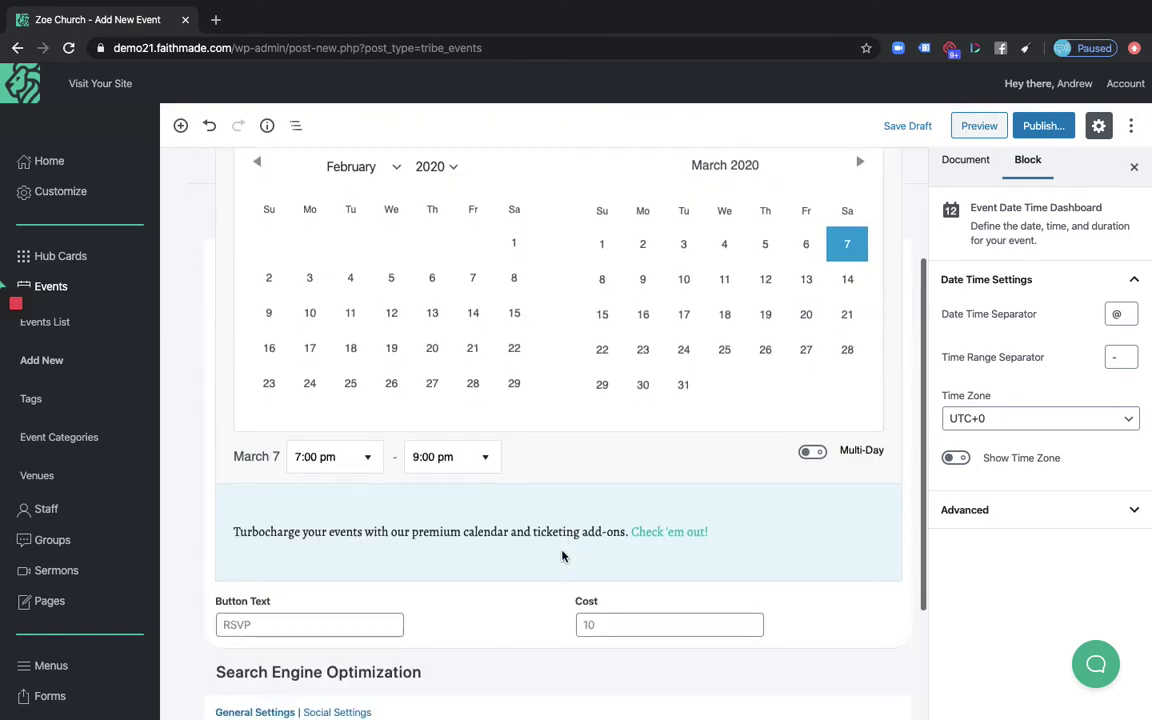
pyautogui.scroll(-3, 556, 448)
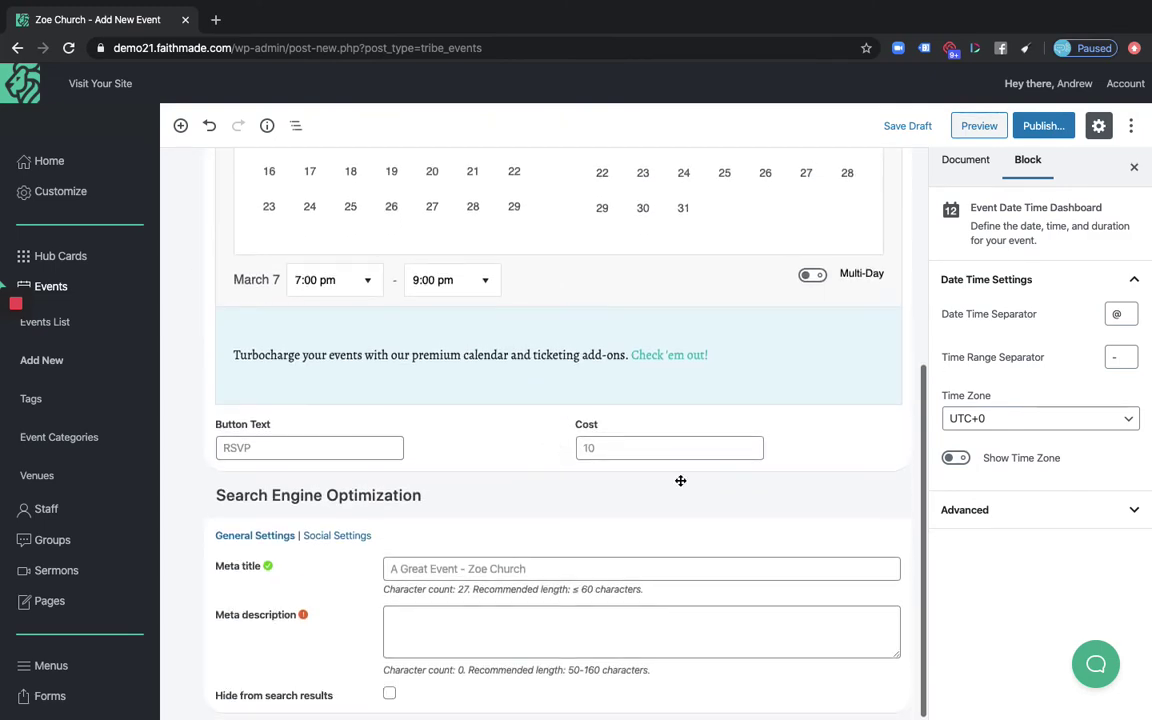
pyautogui.scroll(10, 909, 357)
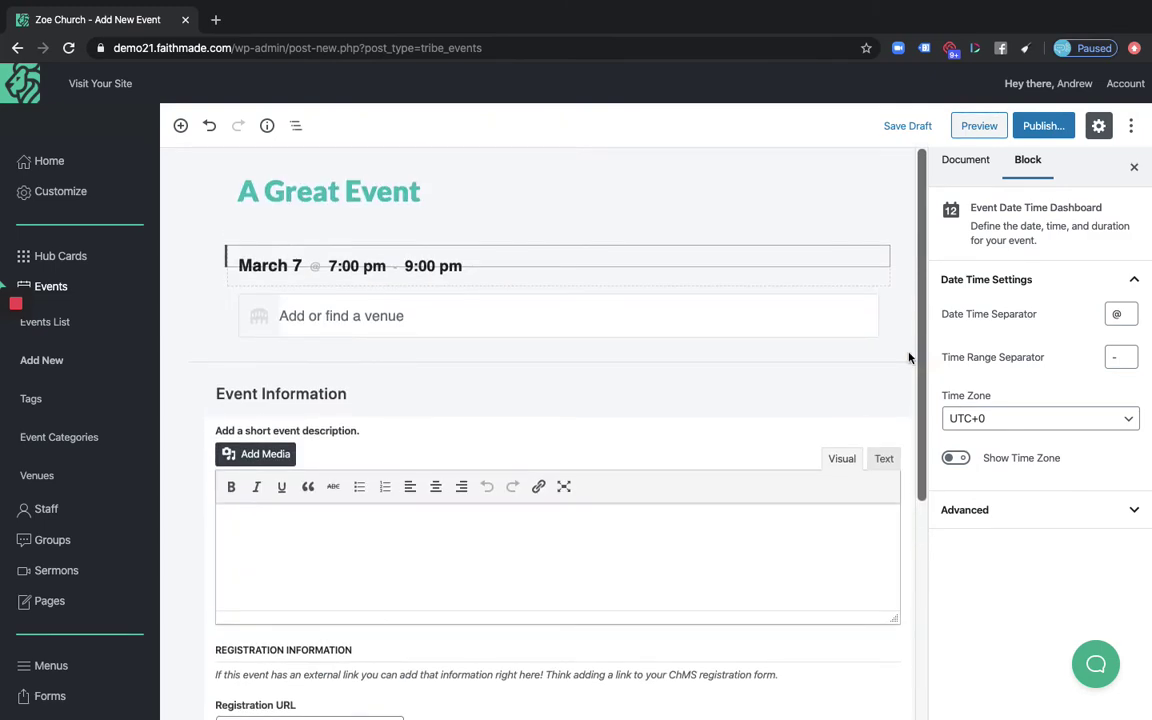
pyautogui.click(342, 315)
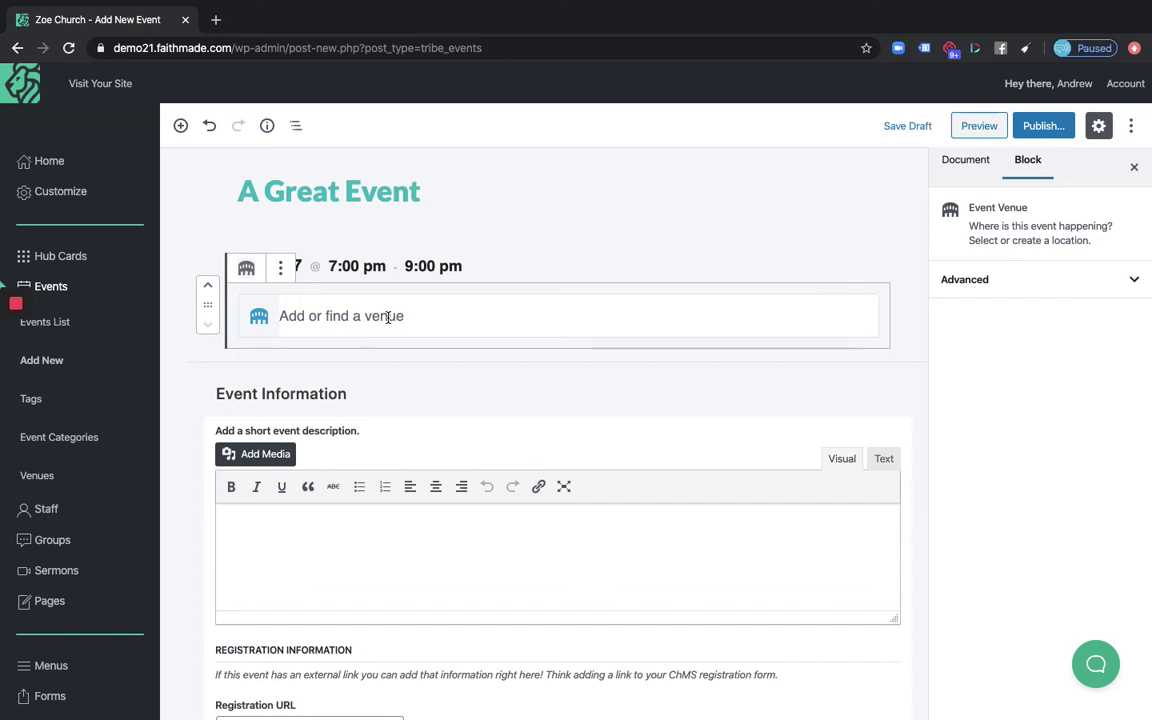
pyautogui.write('Your Church')
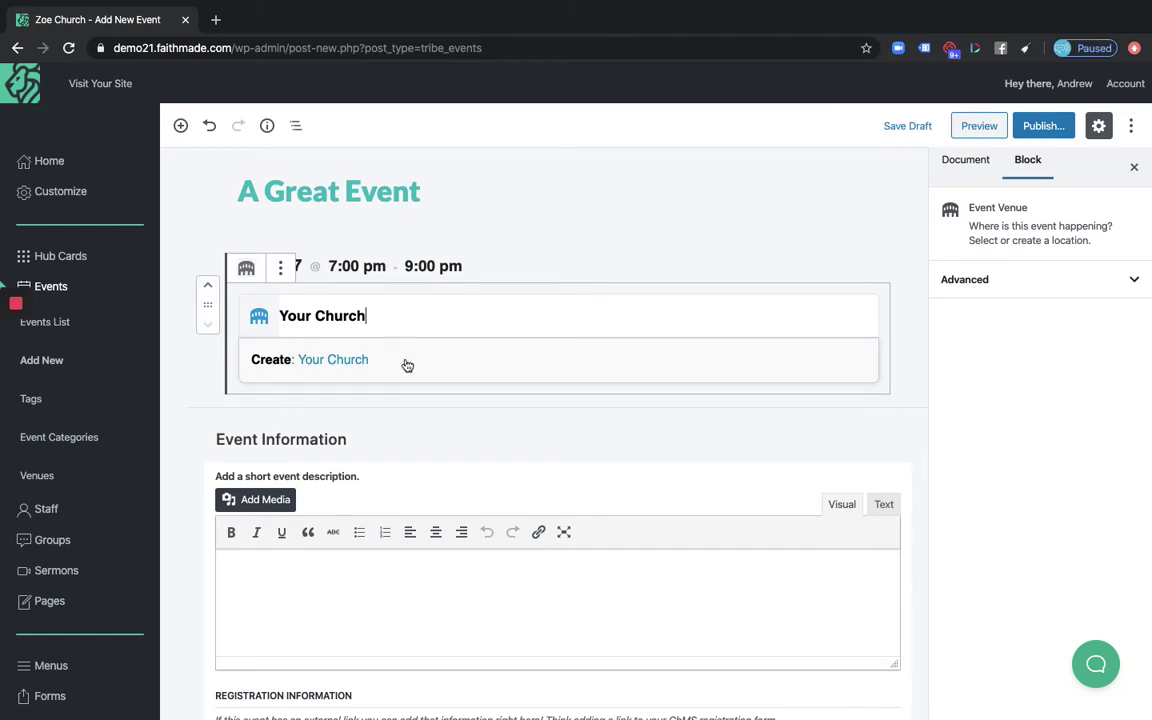
pyautogui.click(407, 364)
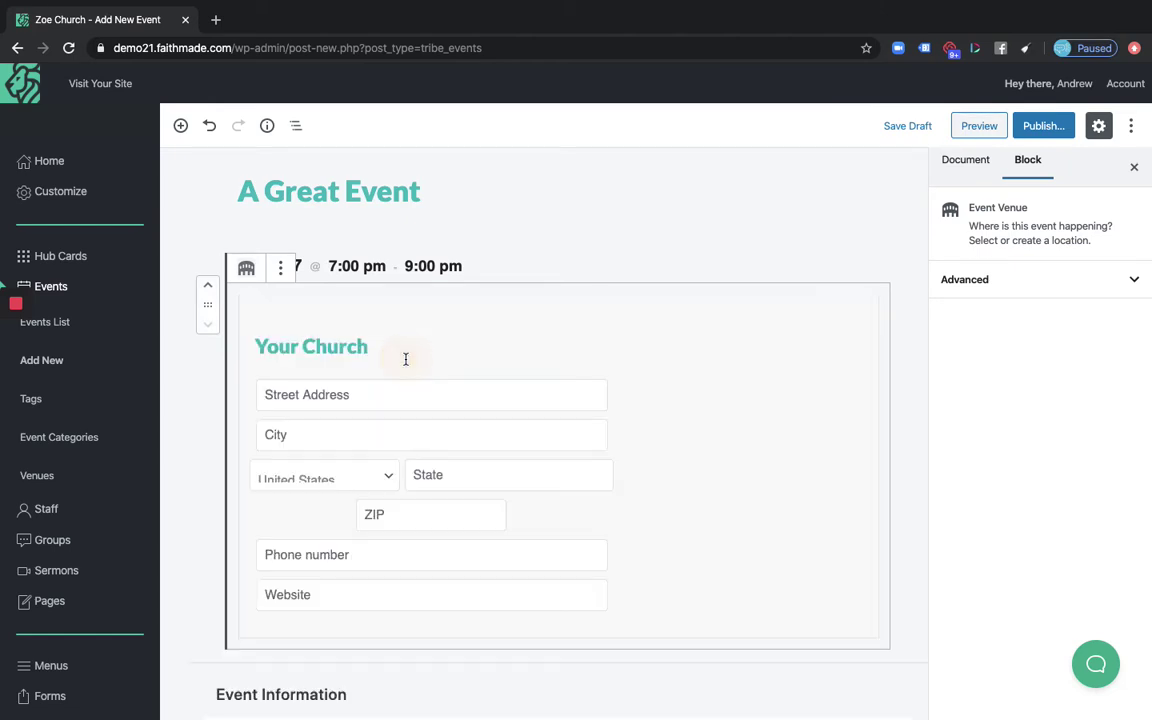
pyautogui.click(362, 390)
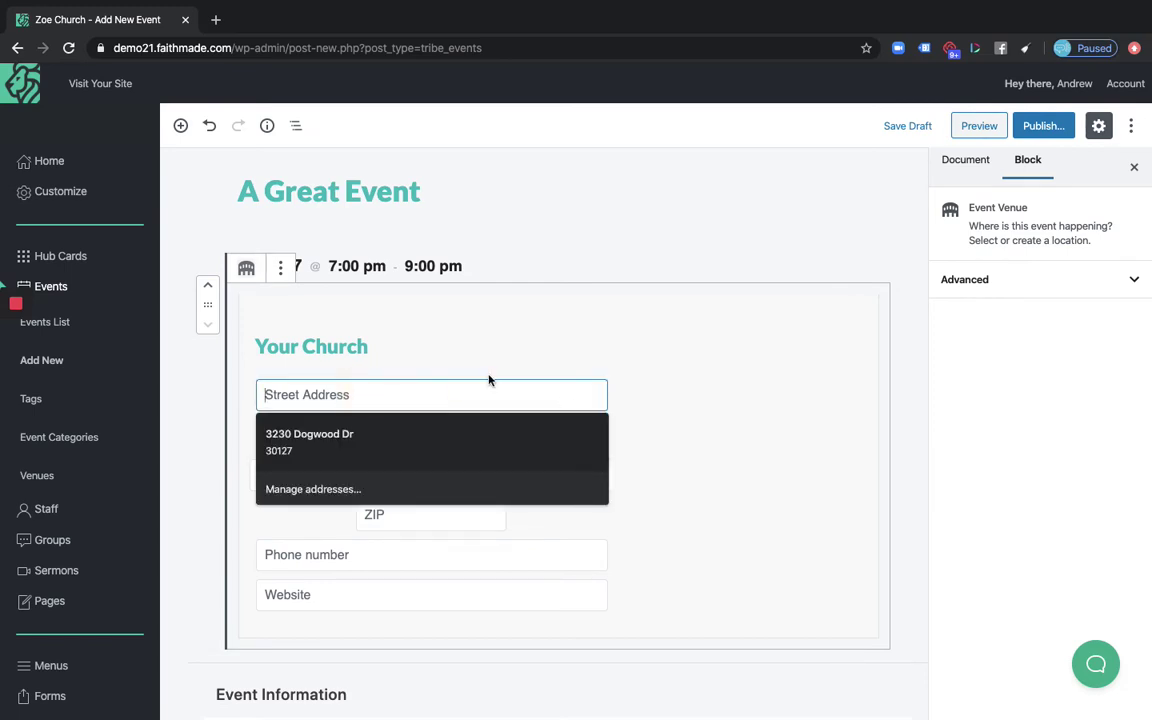
pyautogui.write('2904')
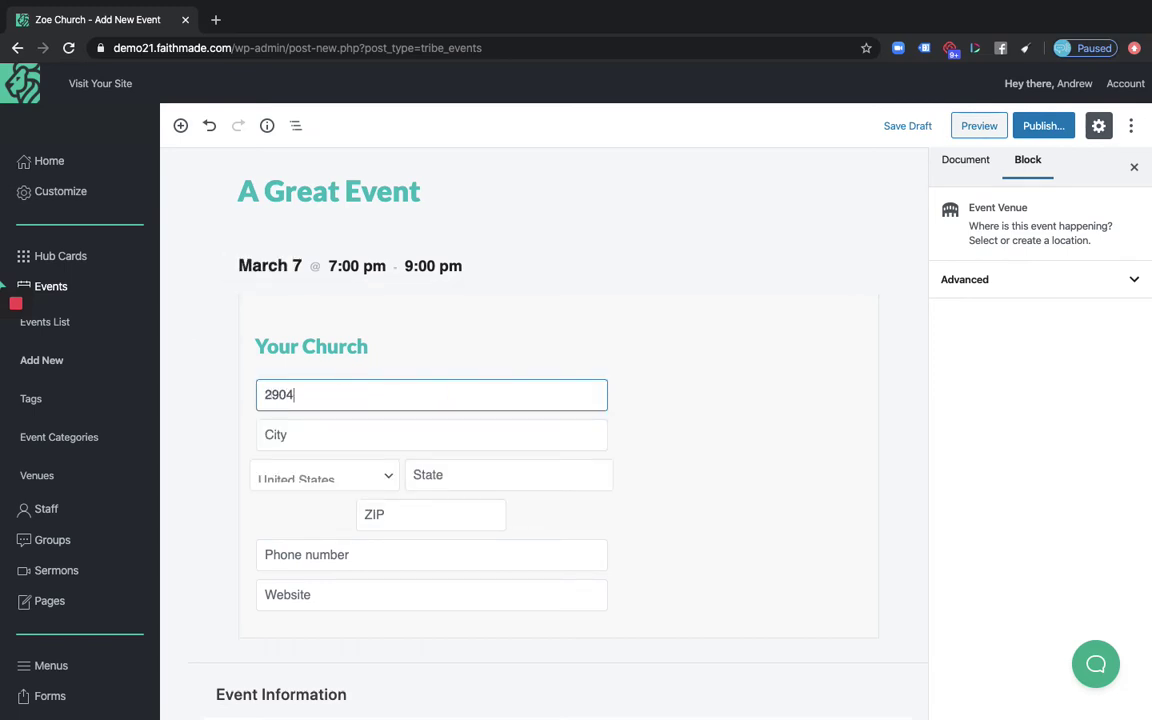
pyautogui.doubleClick(342, 392)
pyautogui.click(370, 330)
pyautogui.click(311, 393)
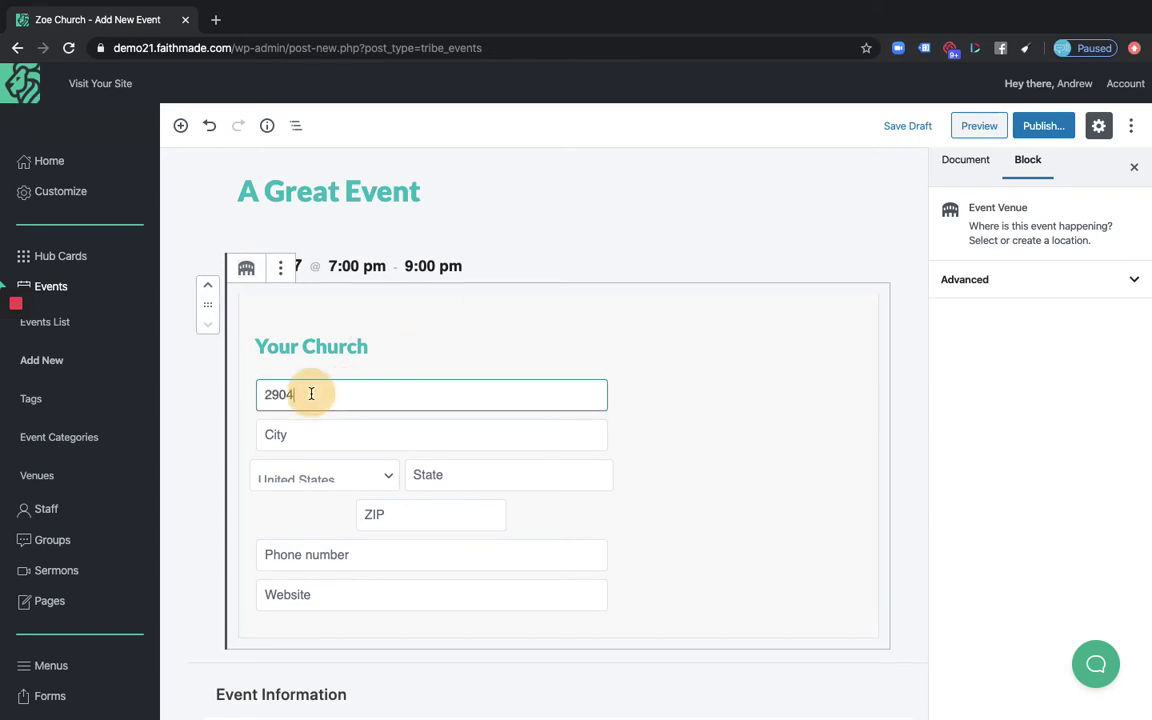
pyautogui.doubleClick(311, 393)
pyautogui.press('BackSpace')
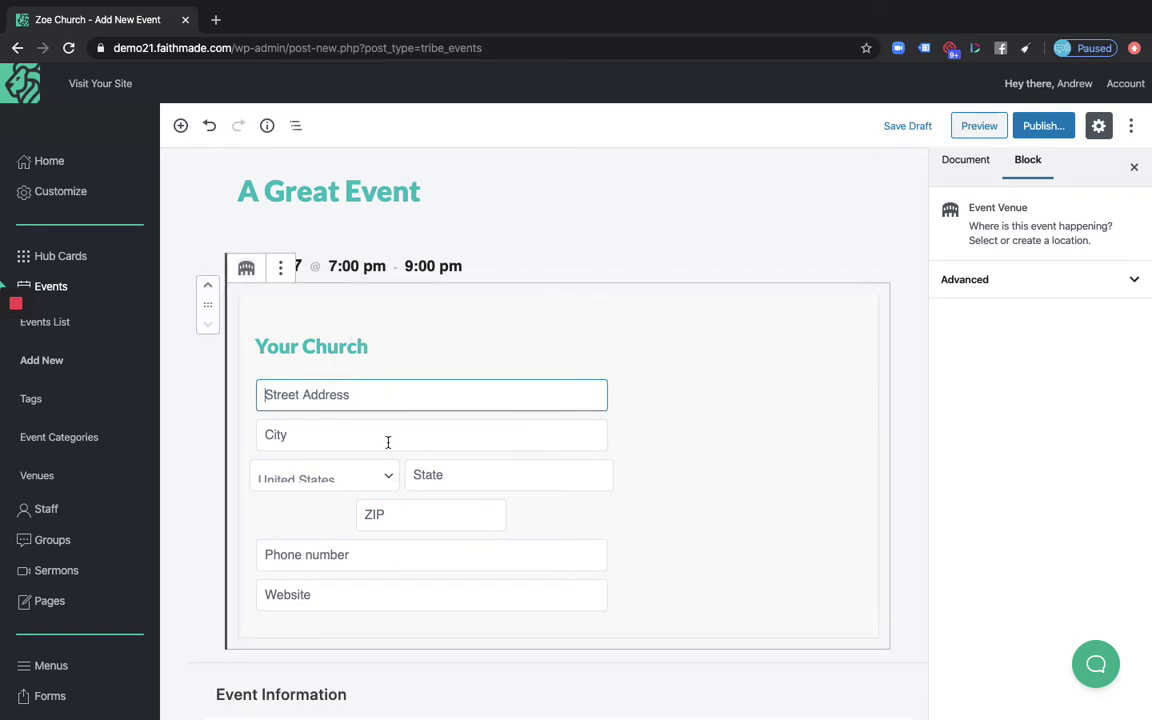
# Step: Fill in the venue's street address, city, state, ZIP and phone number from the browser's saved address, leaving the website blank
pyautogui.click(376, 400)
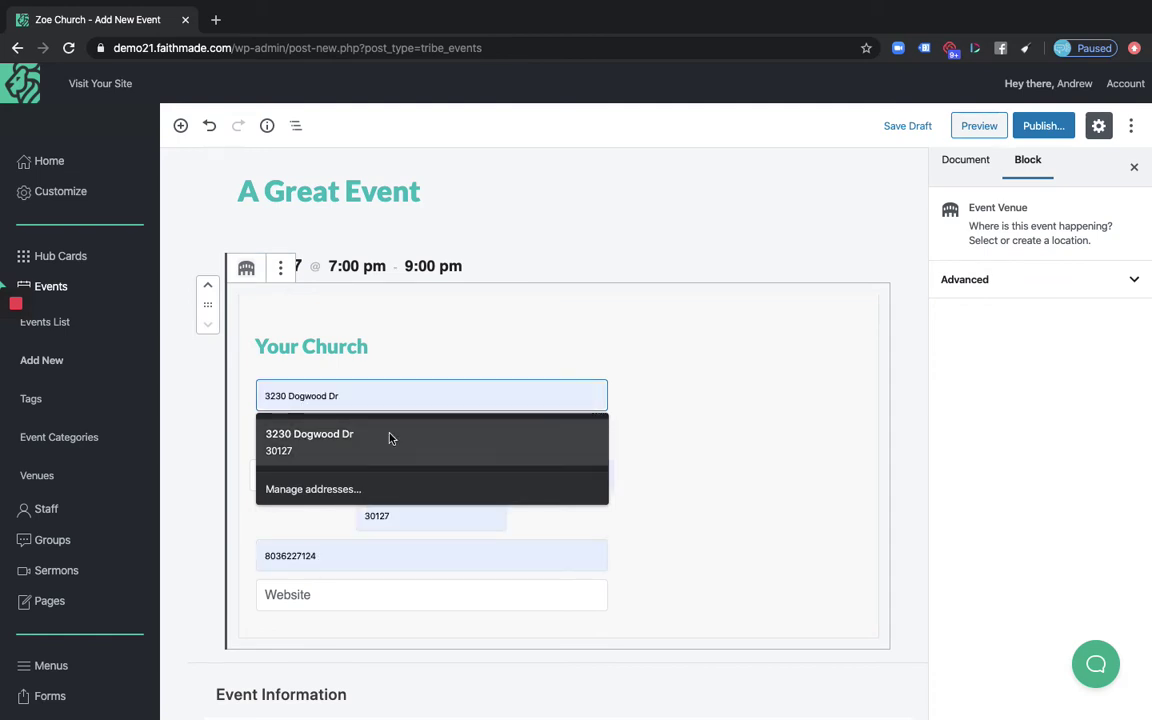
pyautogui.click(390, 438)
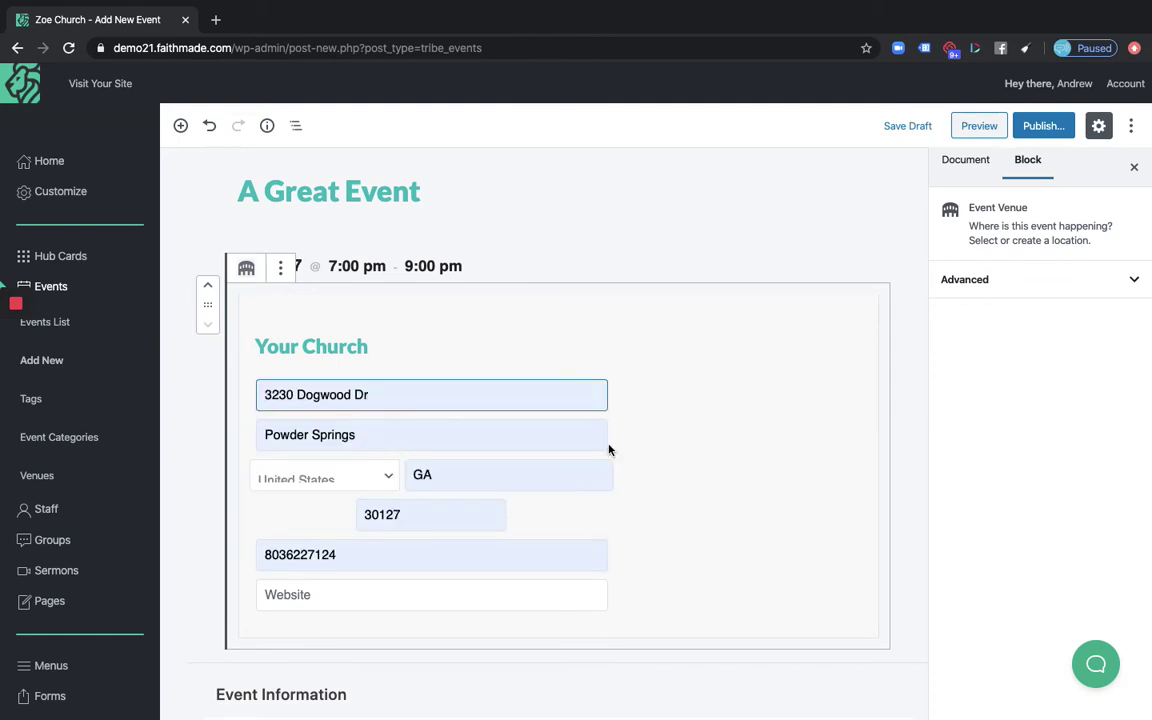
pyautogui.scroll(-4, 671, 506)
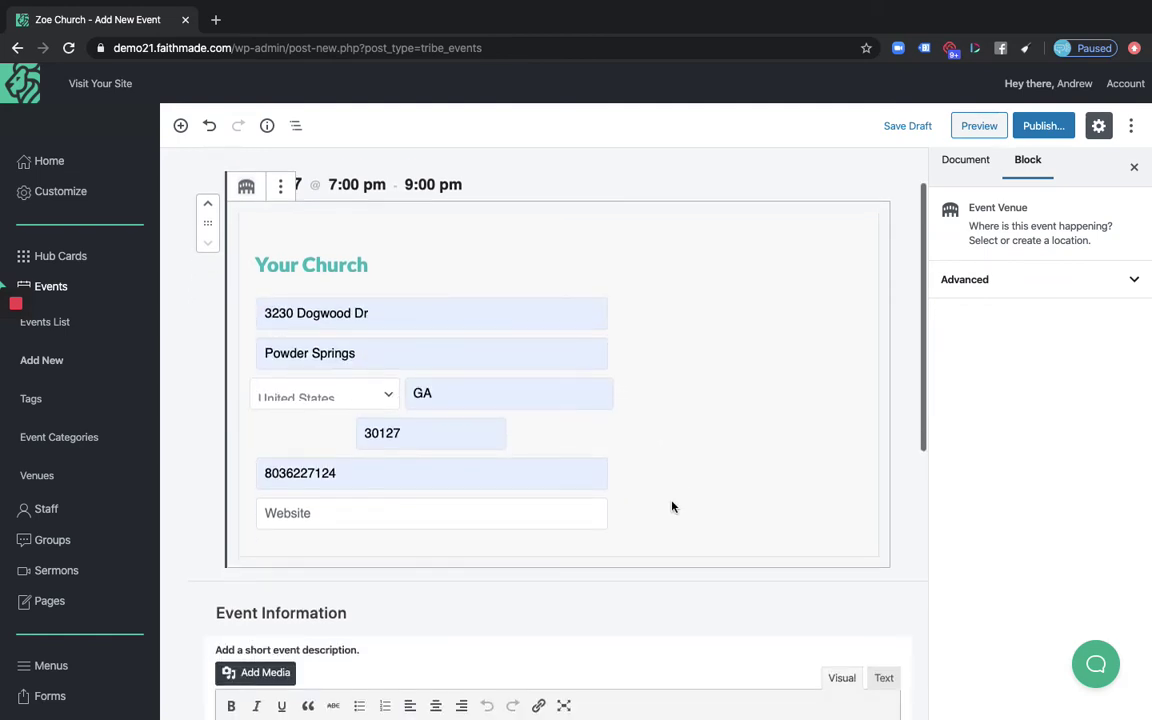
pyautogui.scroll(1, 429, 420)
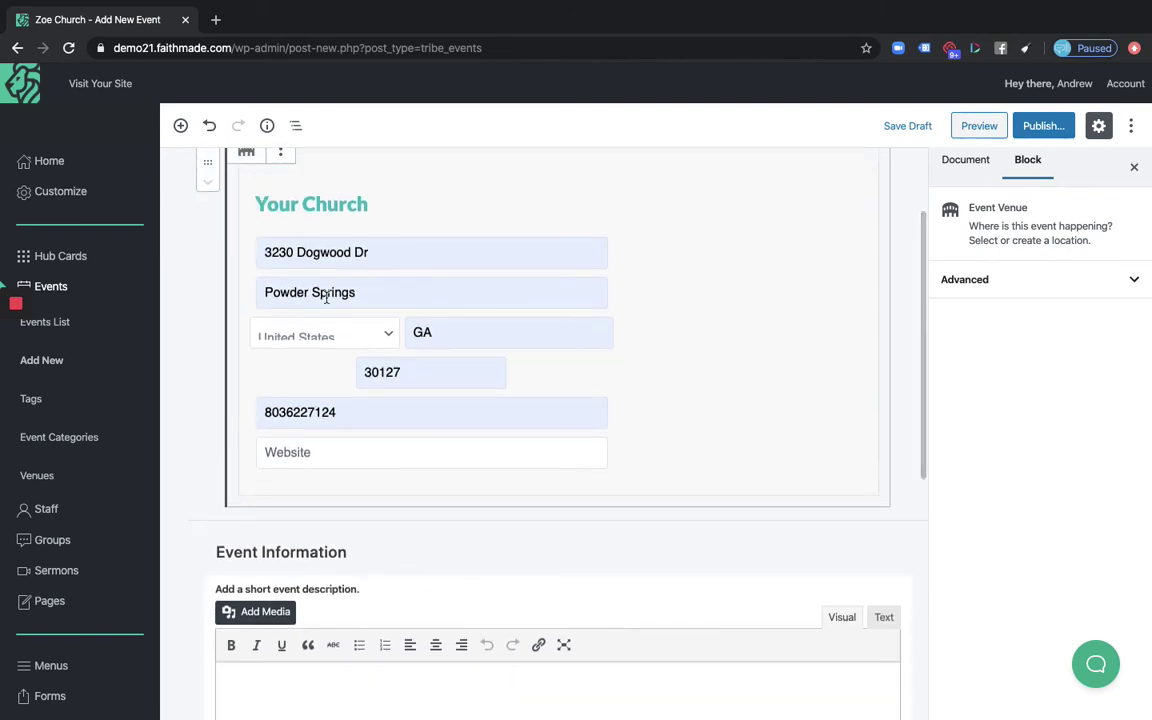
pyautogui.click(362, 448)
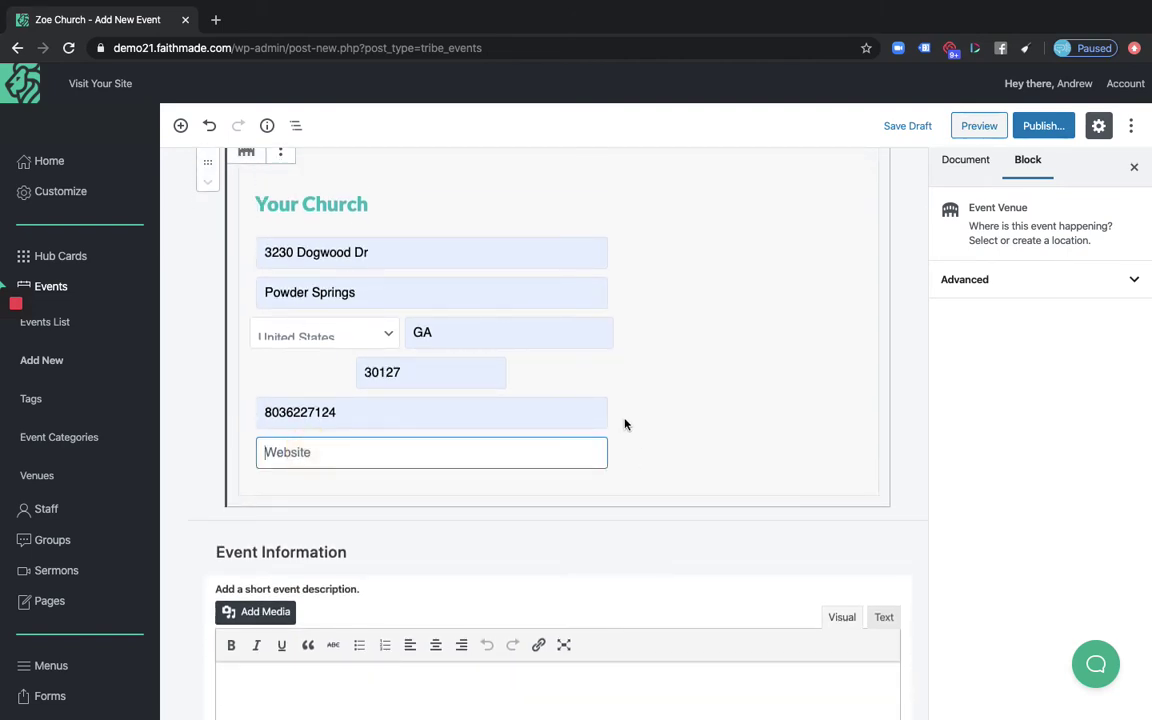
pyautogui.click(632, 458)
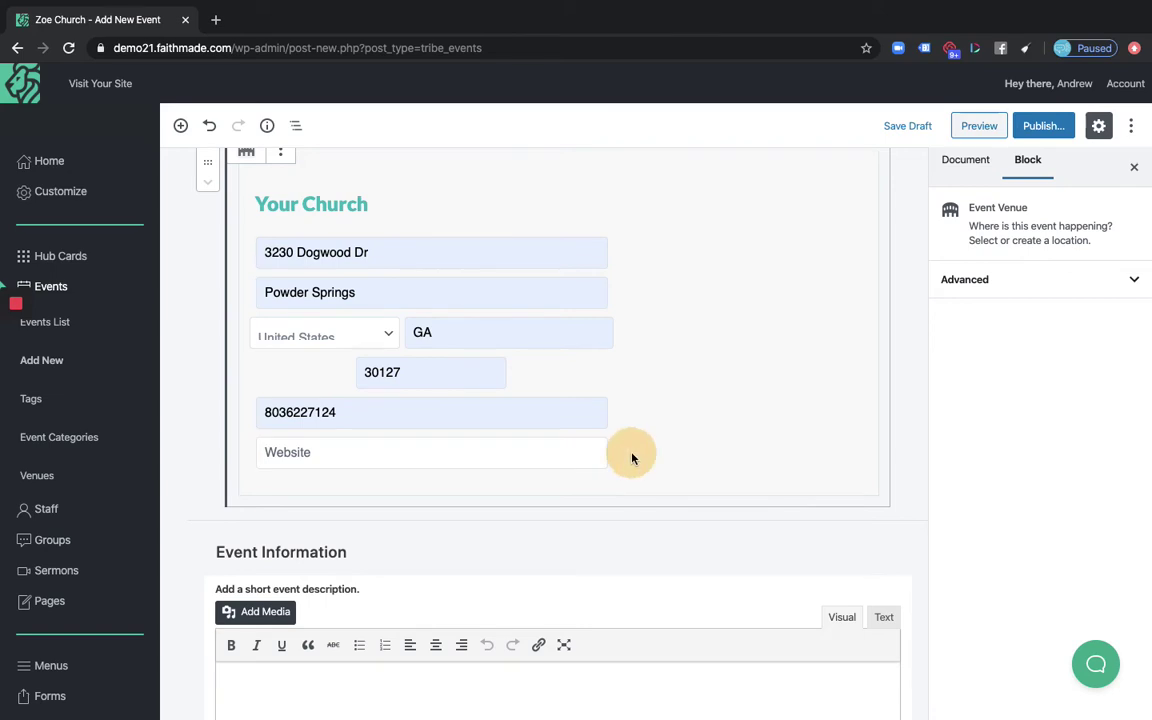
# Step: Write the event description "Give this event a short, succinct description.", correcting the spelling of "succinct" with the spell-check suggestion
pyautogui.scroll(-1, 640, 430)
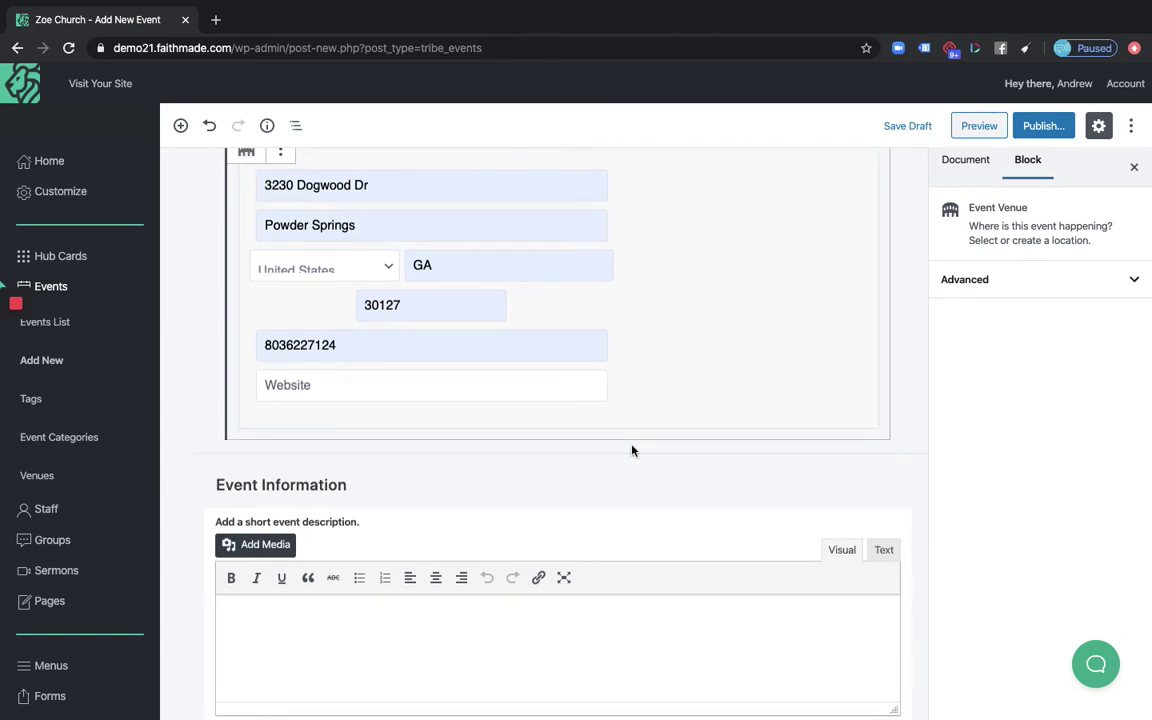
pyautogui.scroll(-4, 632, 451)
pyautogui.click(392, 366)
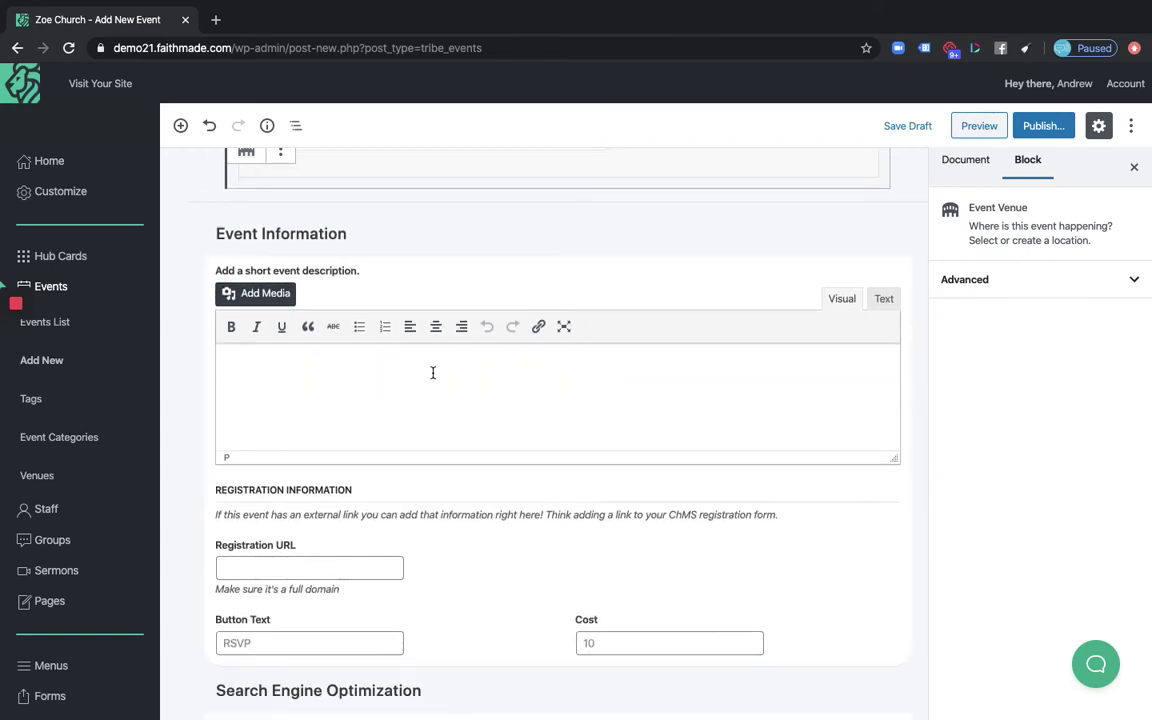
pyautogui.click(433, 372)
pyautogui.write('Give this')
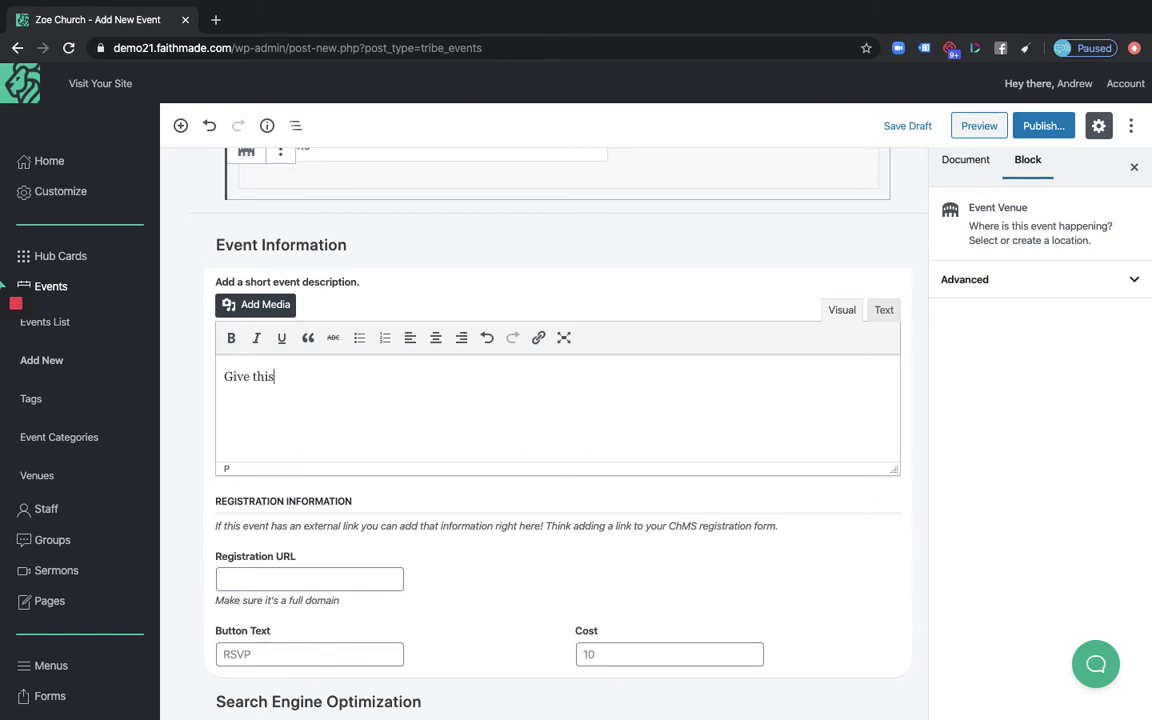
pyautogui.write(' event a short, succint')
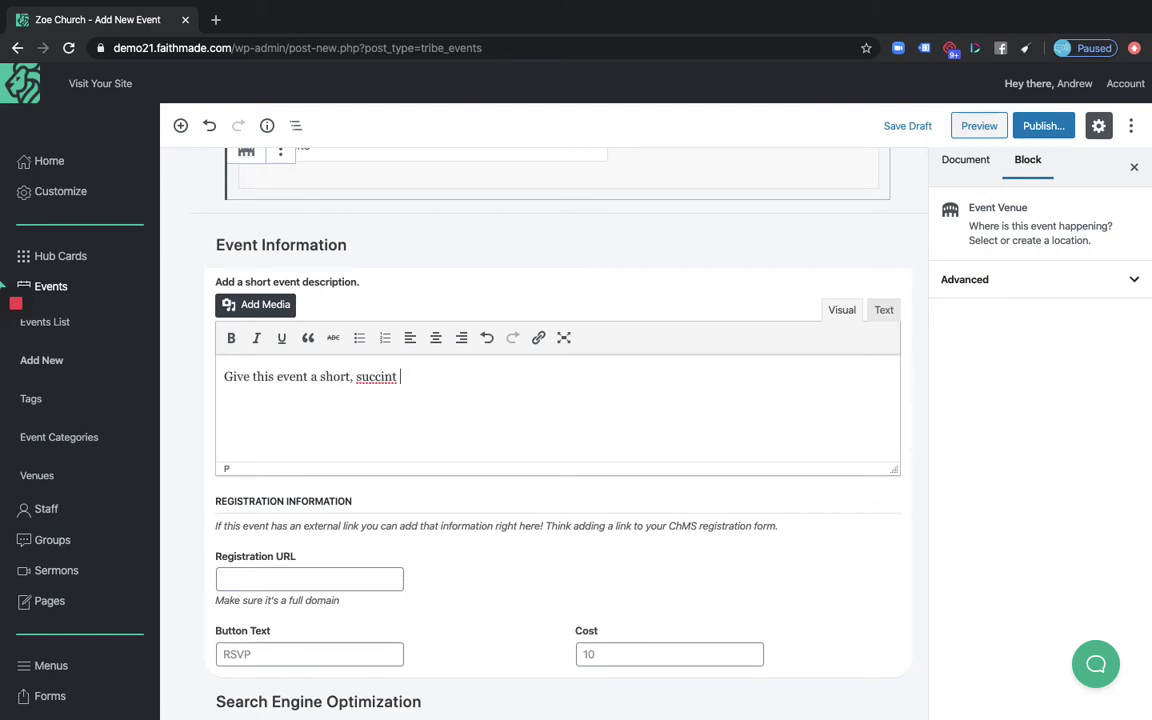
pyautogui.rightClick(376, 378)
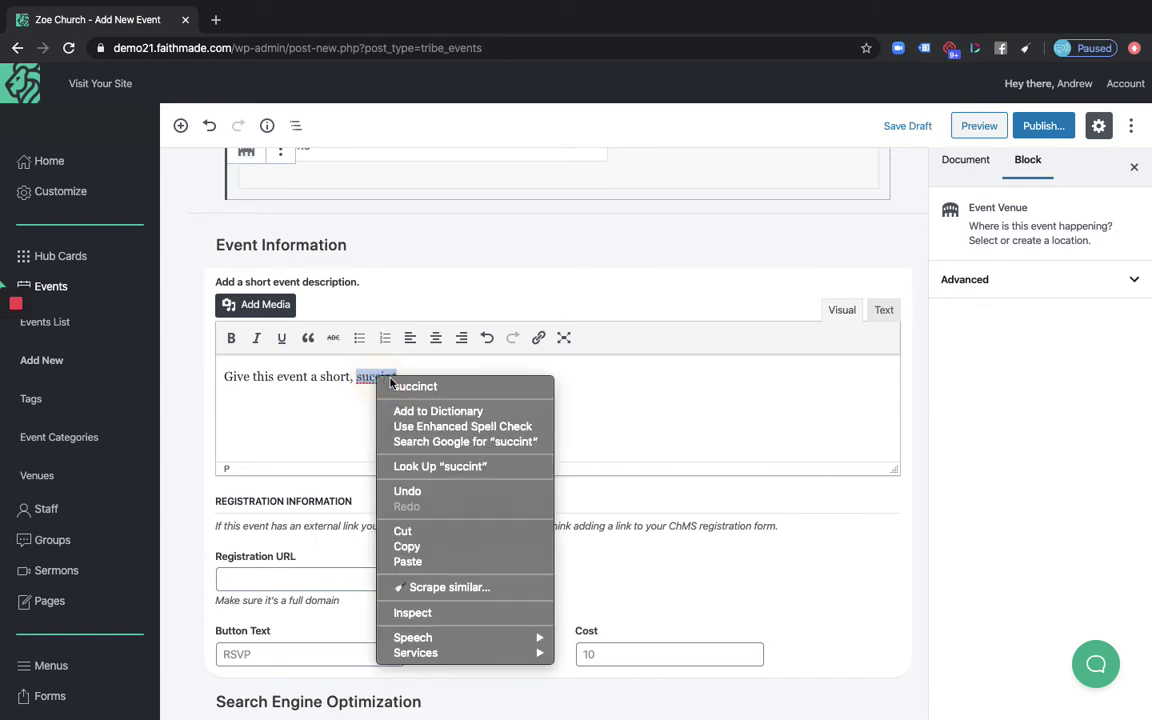
pyautogui.click(411, 384)
pyautogui.write('description.')
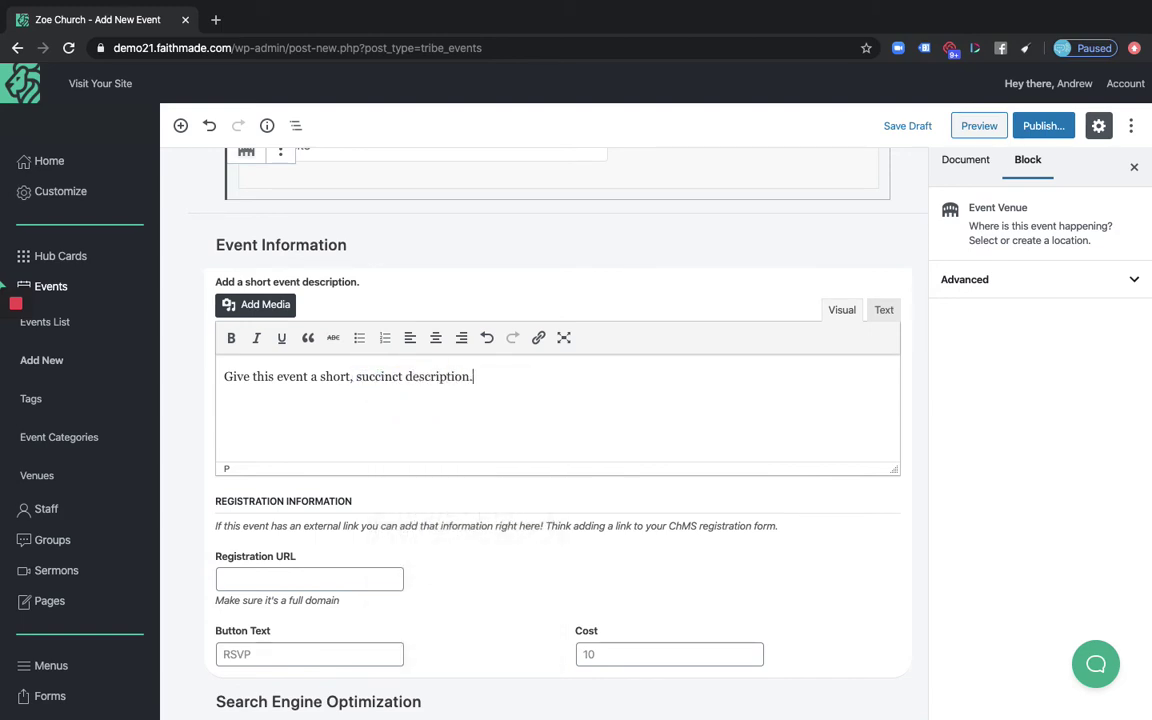
# Step: Copy the description sentence and paste it repeatedly to make a paragraph of eight copies
pyautogui.hotkey('ctrl', 'a')
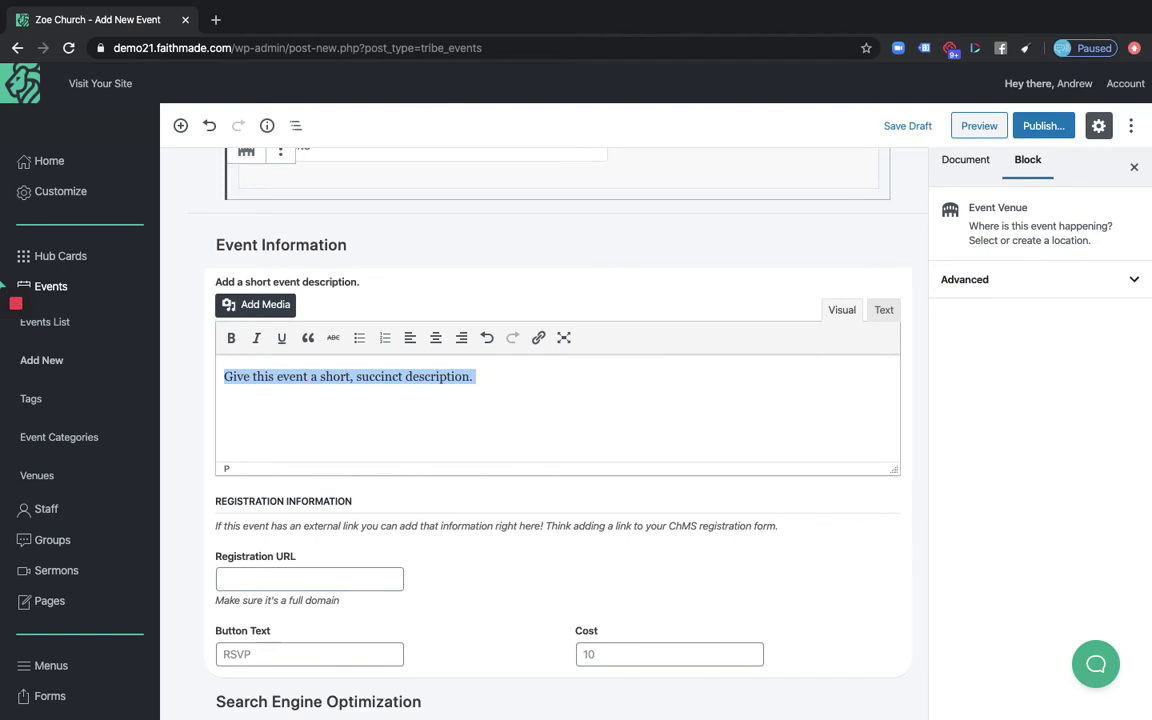
pyautogui.hotkey('ctrl', 'c')
pyautogui.hotkey('ctrl', 'v')
pyautogui.hotkey('ctrl', 'v')
pyautogui.hotkey('ctrl', 'v')
pyautogui.hotkey('ctrl', 'v')
pyautogui.hotkey('ctrl', 'v')
pyautogui.hotkey('ctrl', 'v')
pyautogui.hotkey('ctrl', 'v')
pyautogui.hotkey('ctrl', 'v')
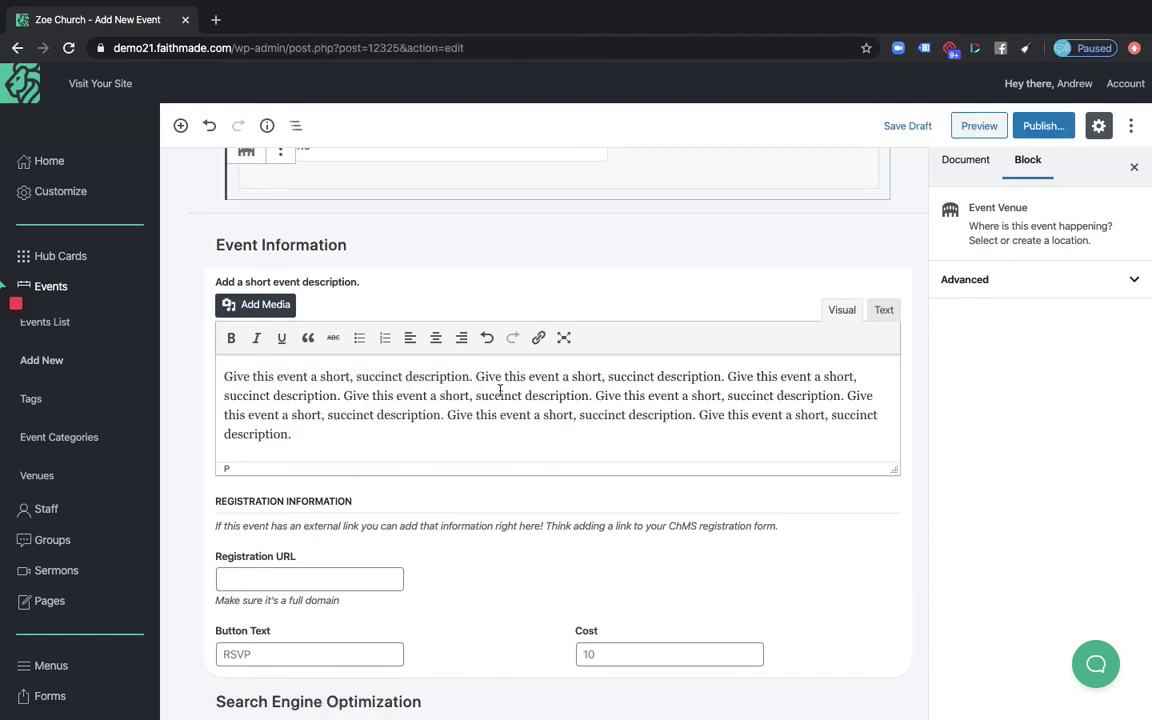
pyautogui.scroll(-3, 442, 477)
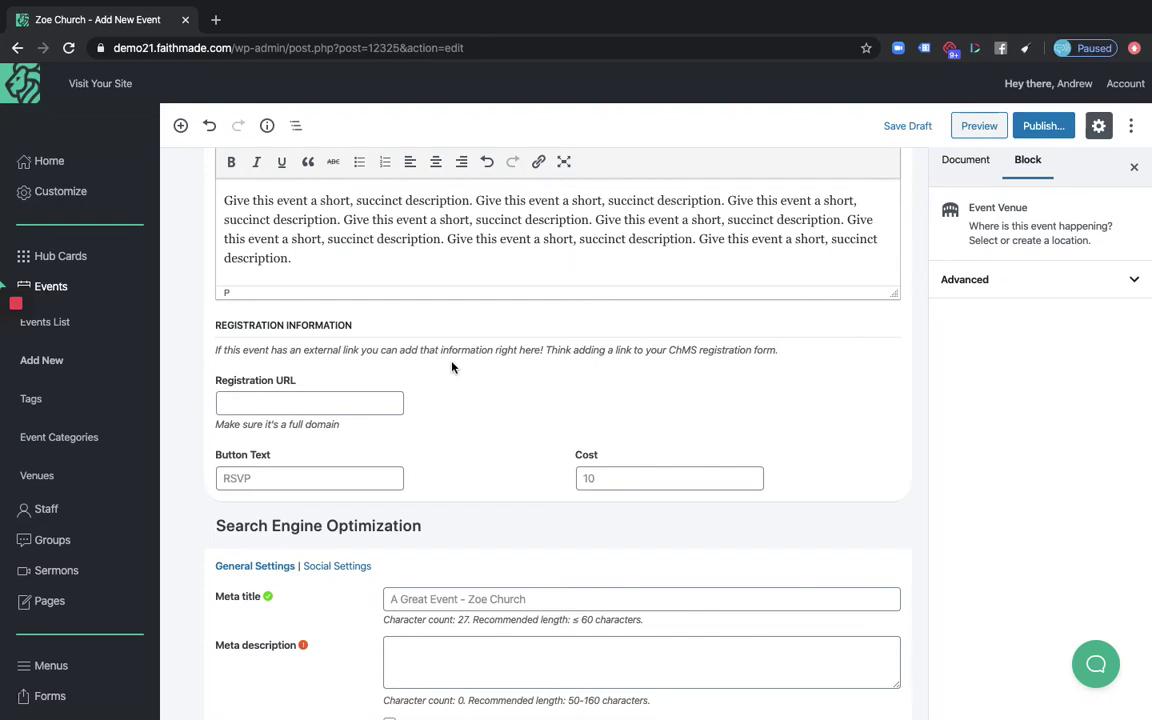
pyautogui.click(295, 400)
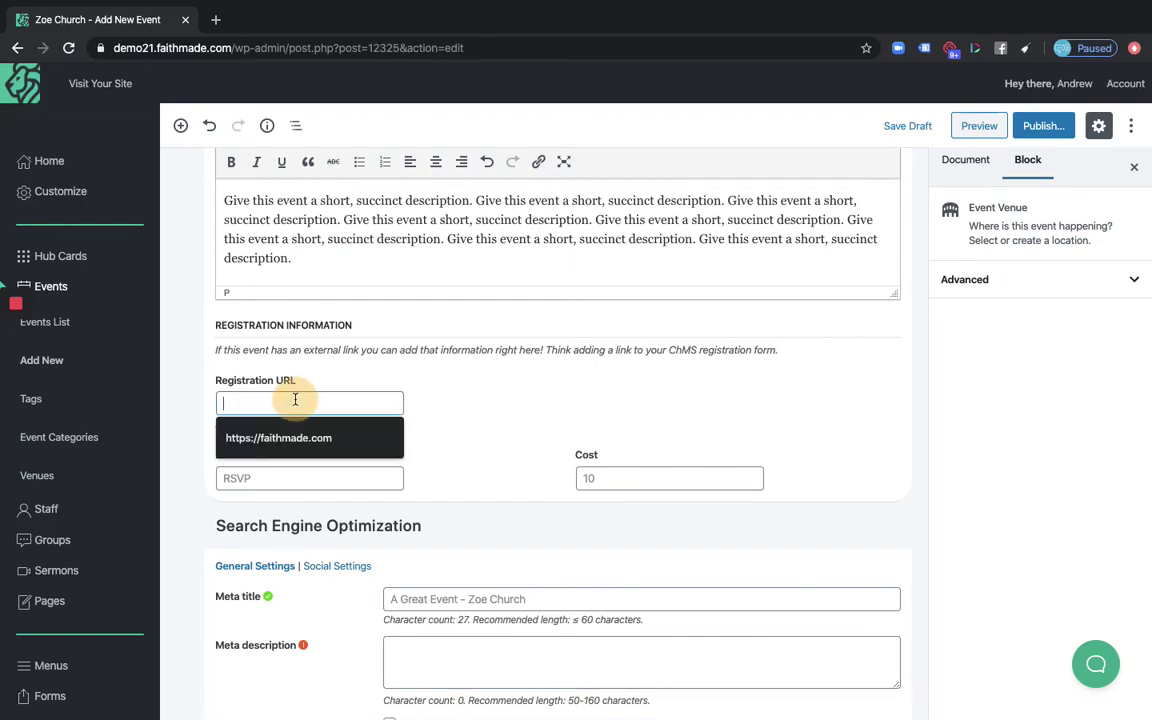
pyautogui.click(288, 437)
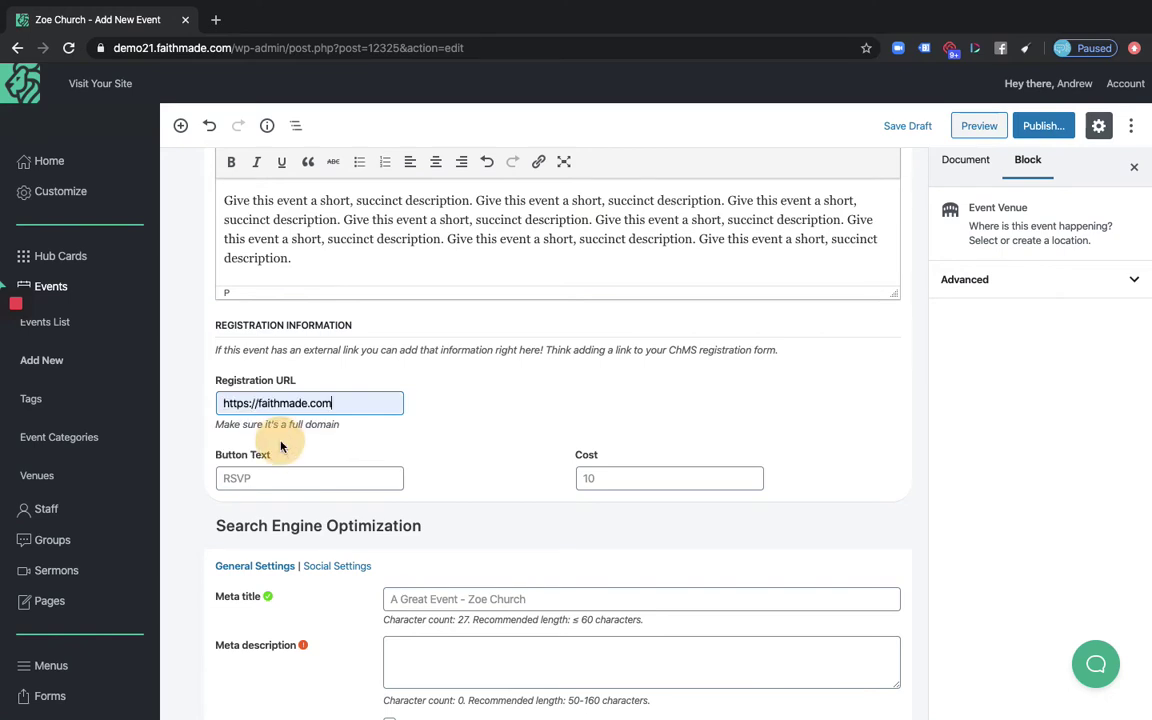
# Step: Set the registration button text to "Click to Register" and the event cost to 20
pyautogui.scroll(-1, 430, 420)
pyautogui.click(258, 440)
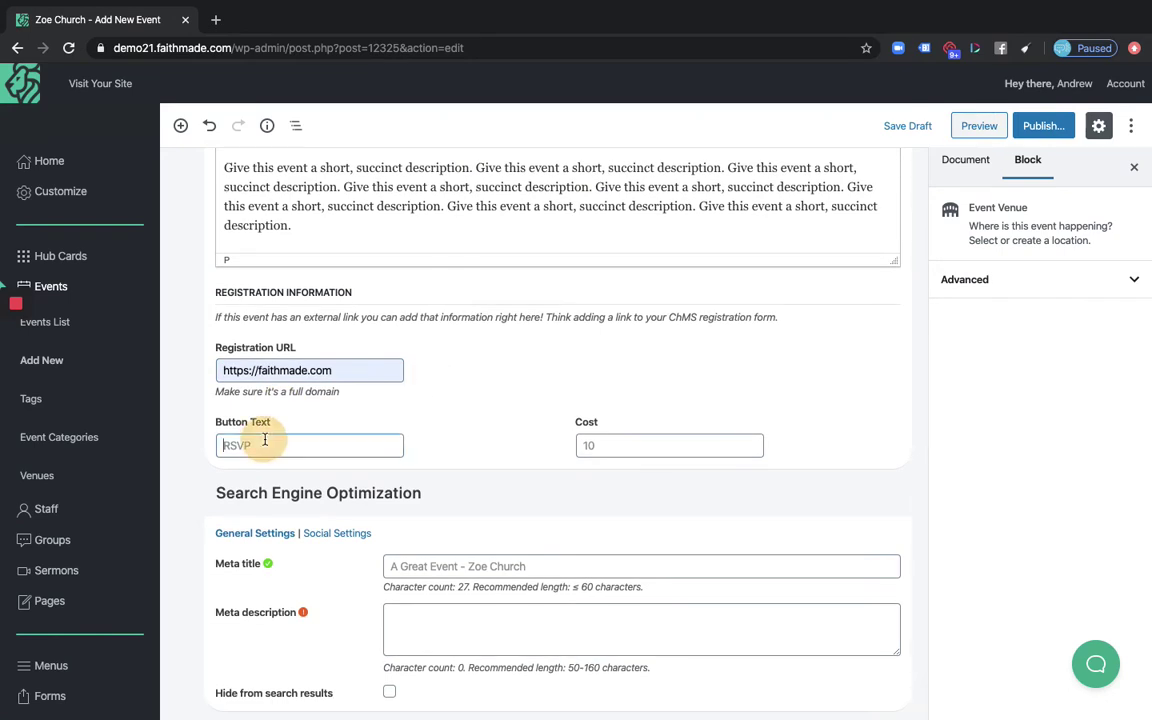
pyautogui.write('Click ')
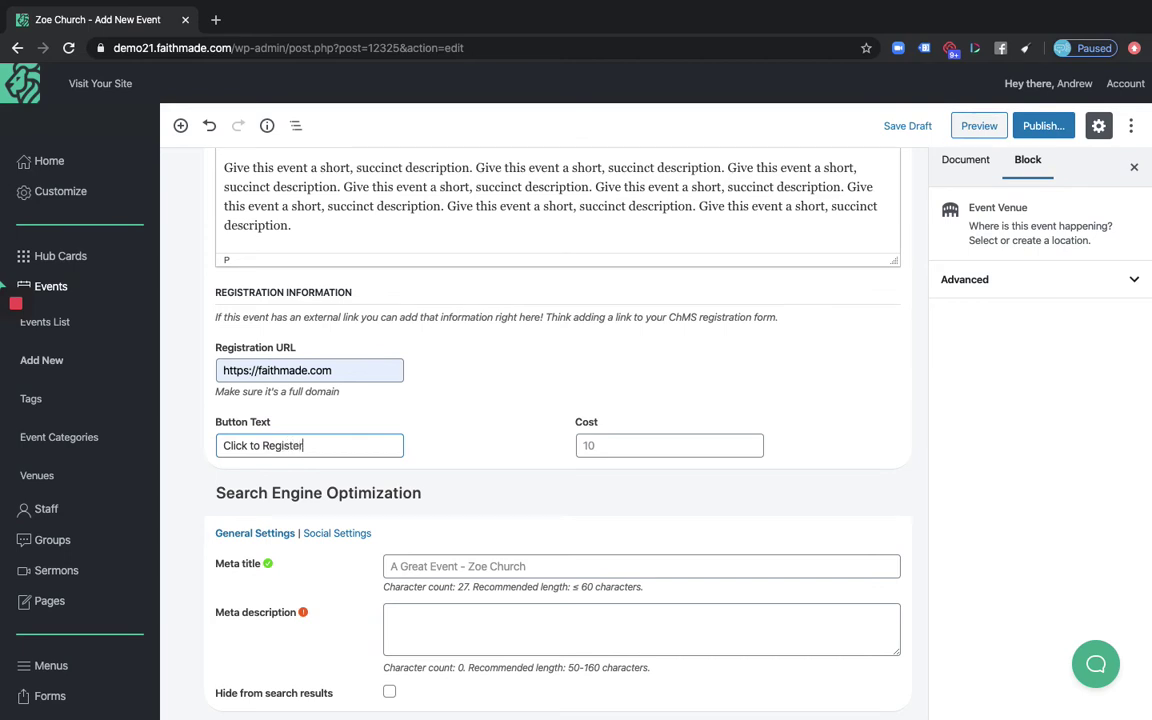
pyautogui.write('to Register')
pyautogui.click(612, 445)
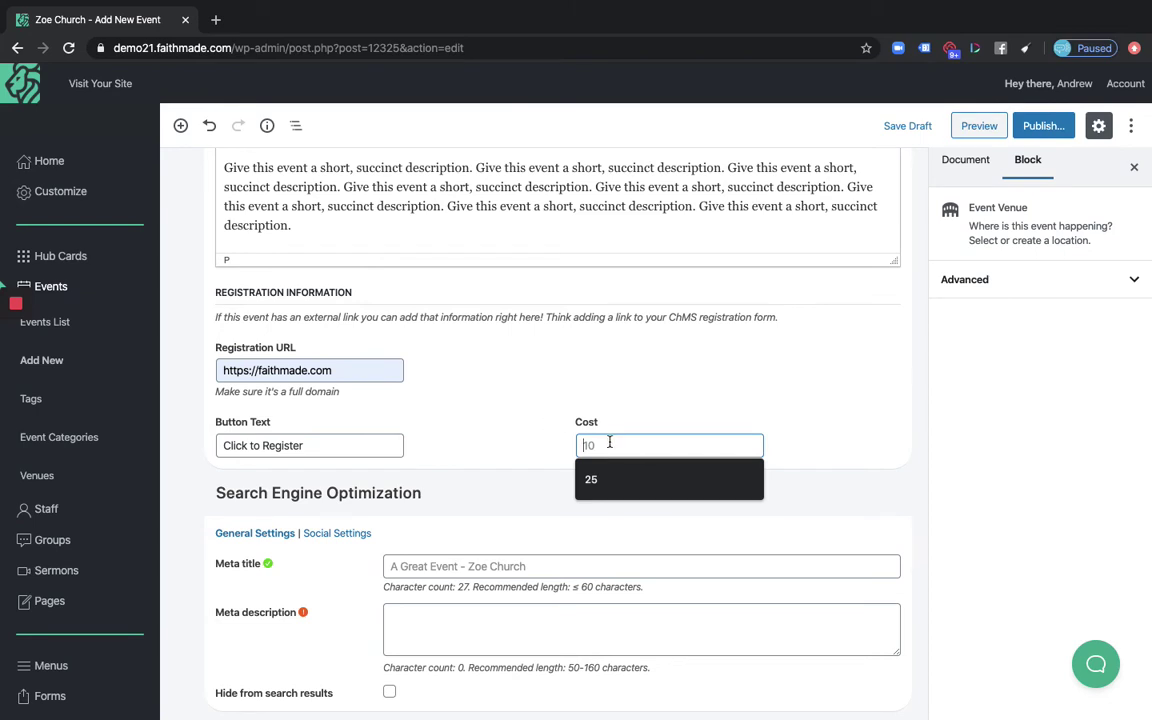
pyautogui.write('20')
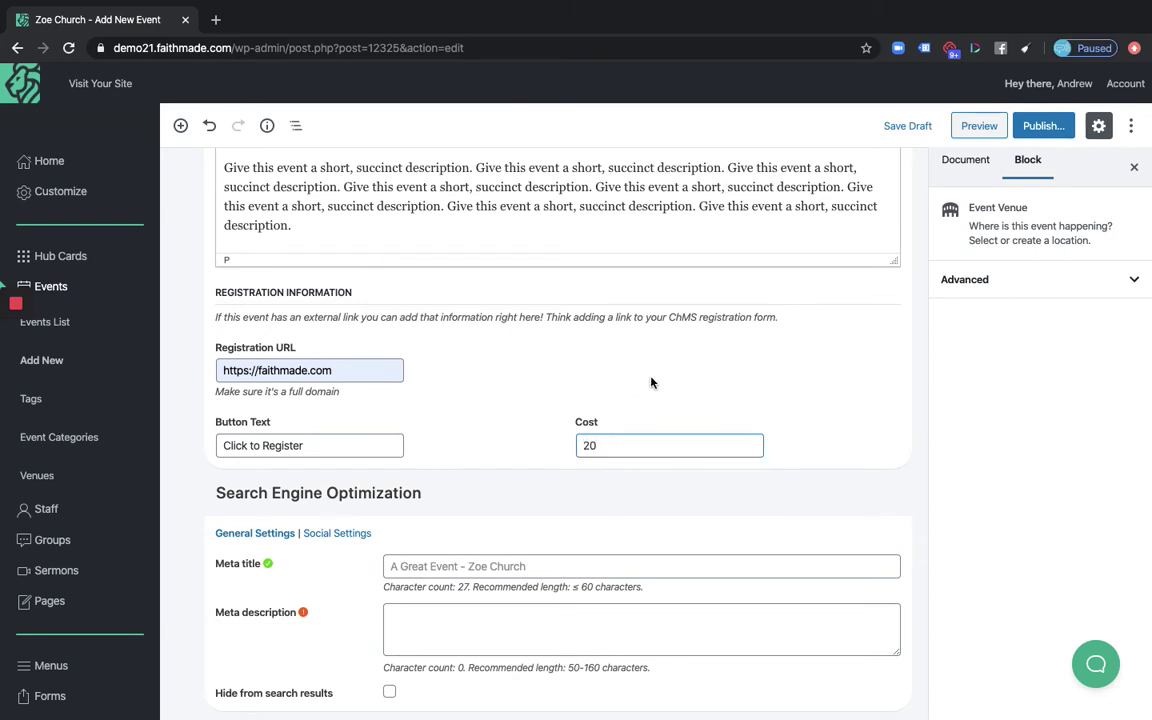
pyautogui.click(564, 365)
# Step: Copy the whole event description paragraph into the search engine meta description, leaving the meta title at its default
pyautogui.click(428, 565)
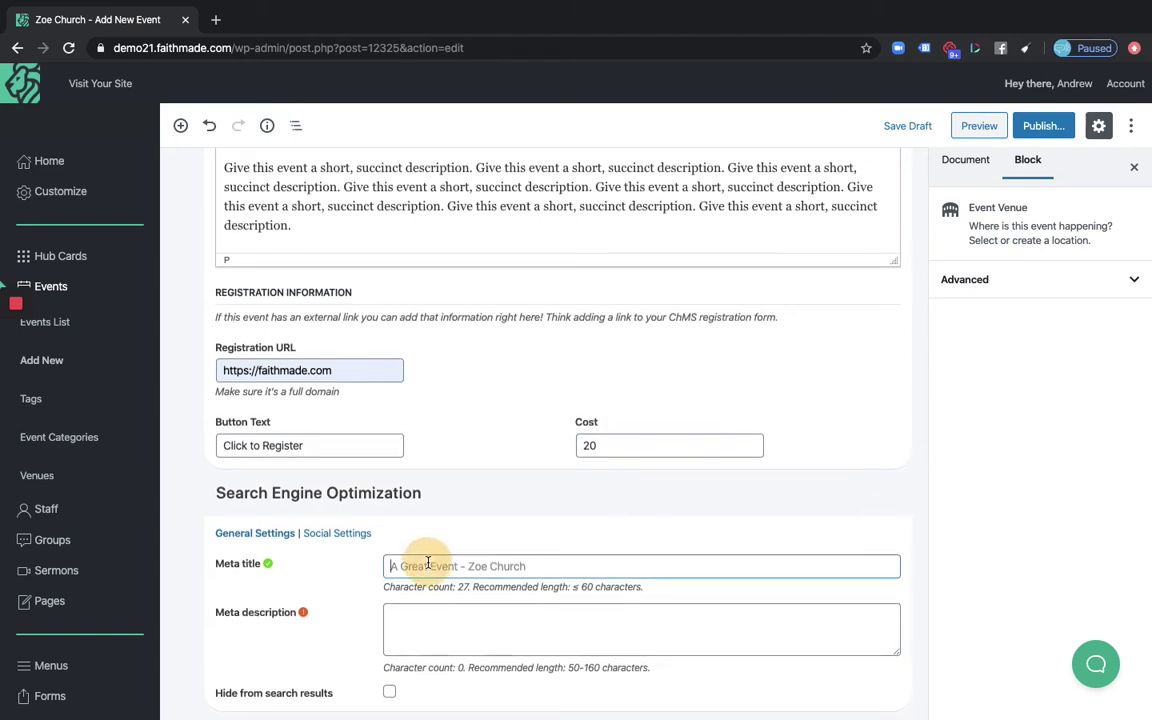
pyautogui.click(427, 622)
pyautogui.click(447, 565)
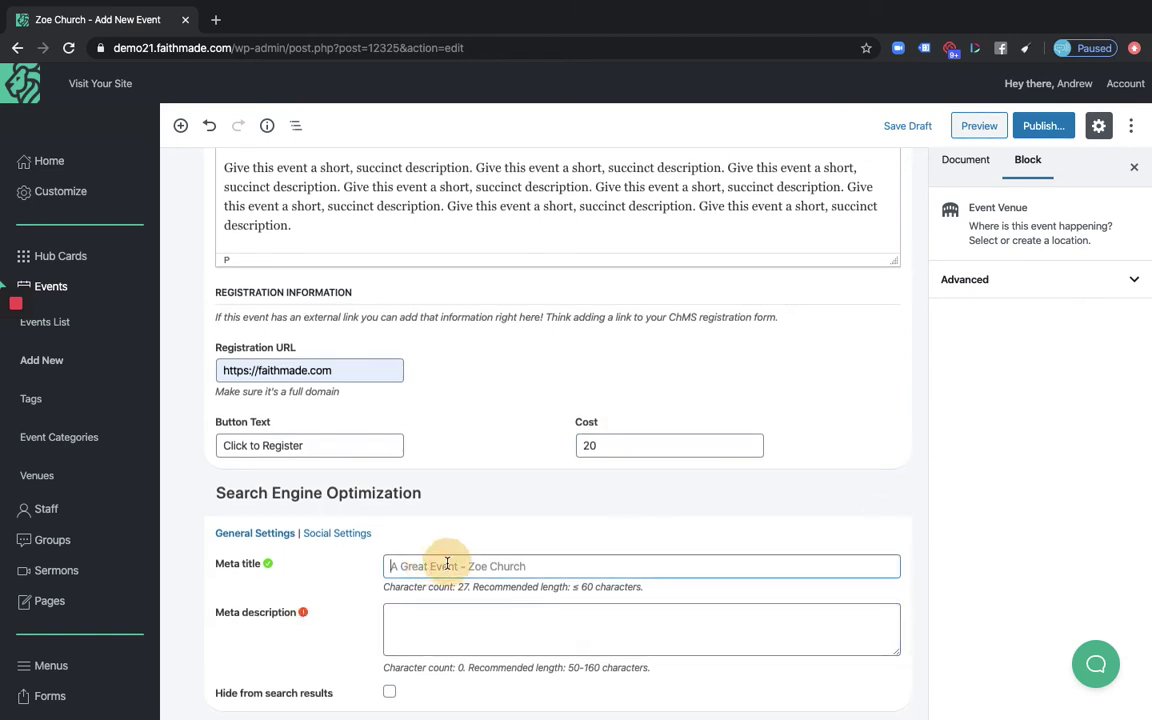
pyautogui.click(424, 632)
pyautogui.click(440, 566)
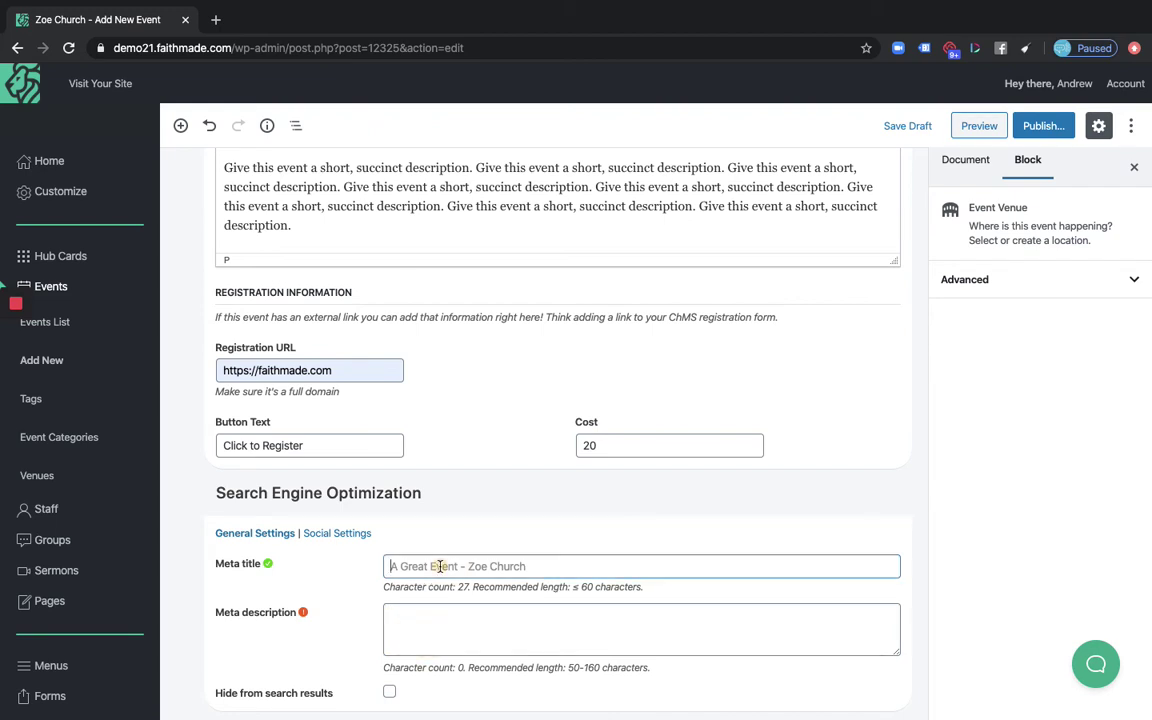
pyautogui.click(442, 642)
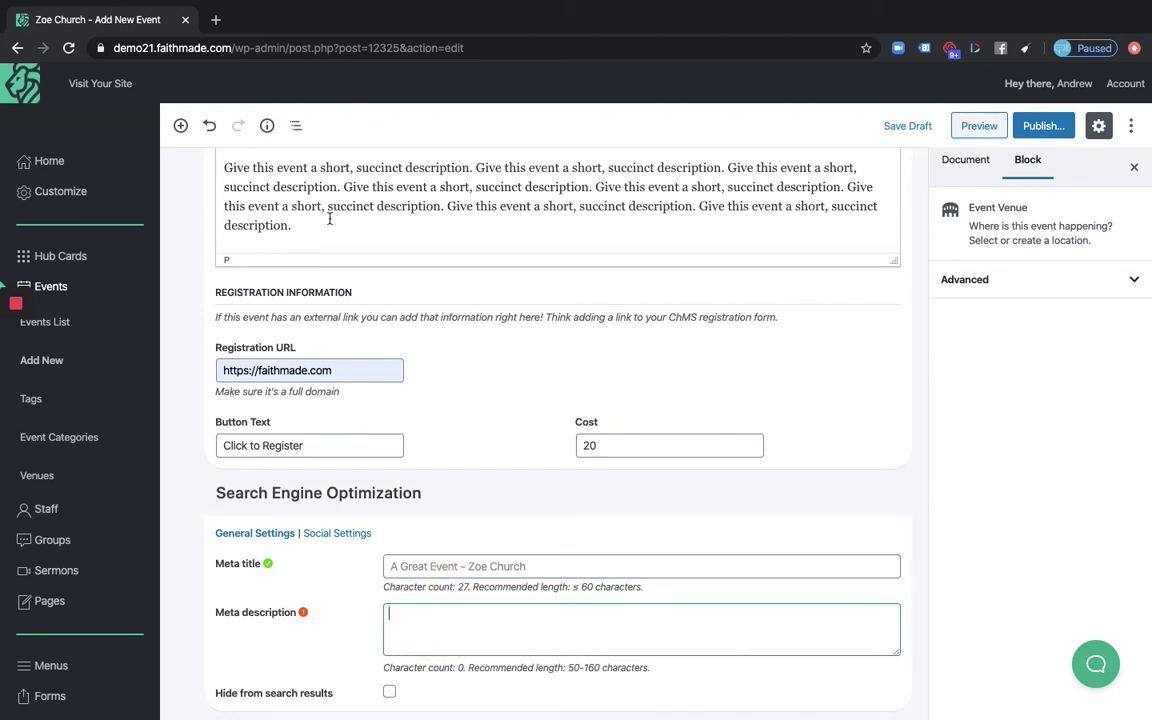
pyautogui.moveTo(293, 225); pyautogui.dragTo(226, 167)
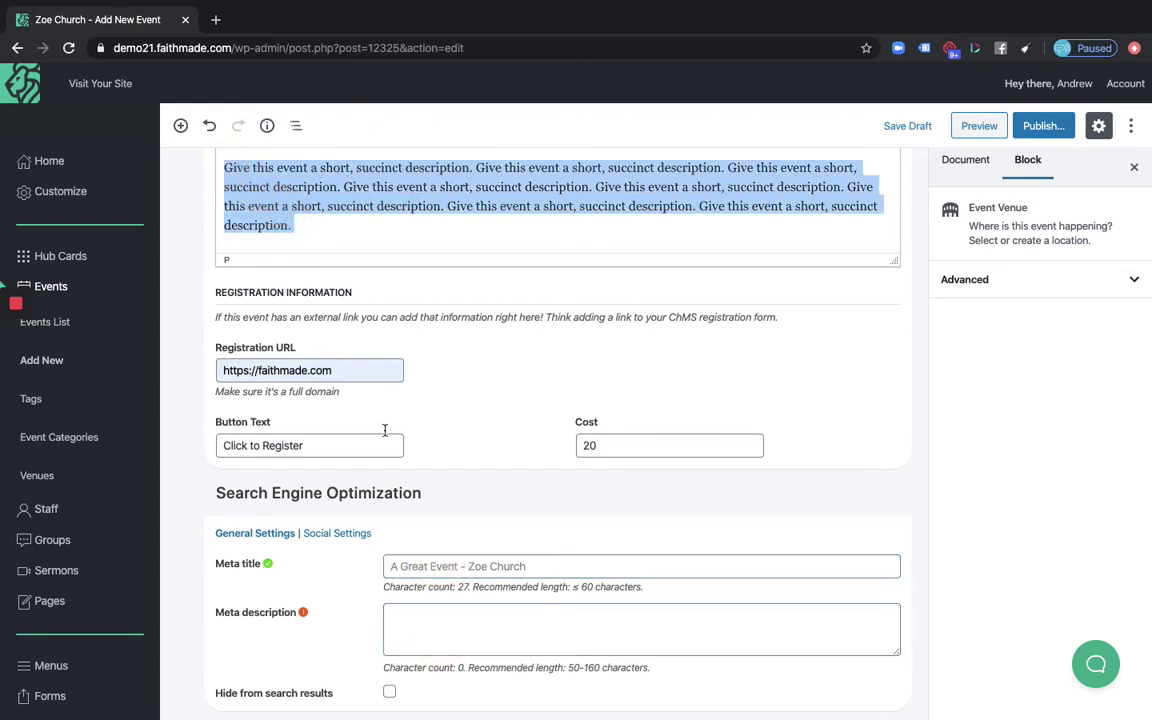
pyautogui.click(447, 630)
pyautogui.hotkey('ctrl', 'v')
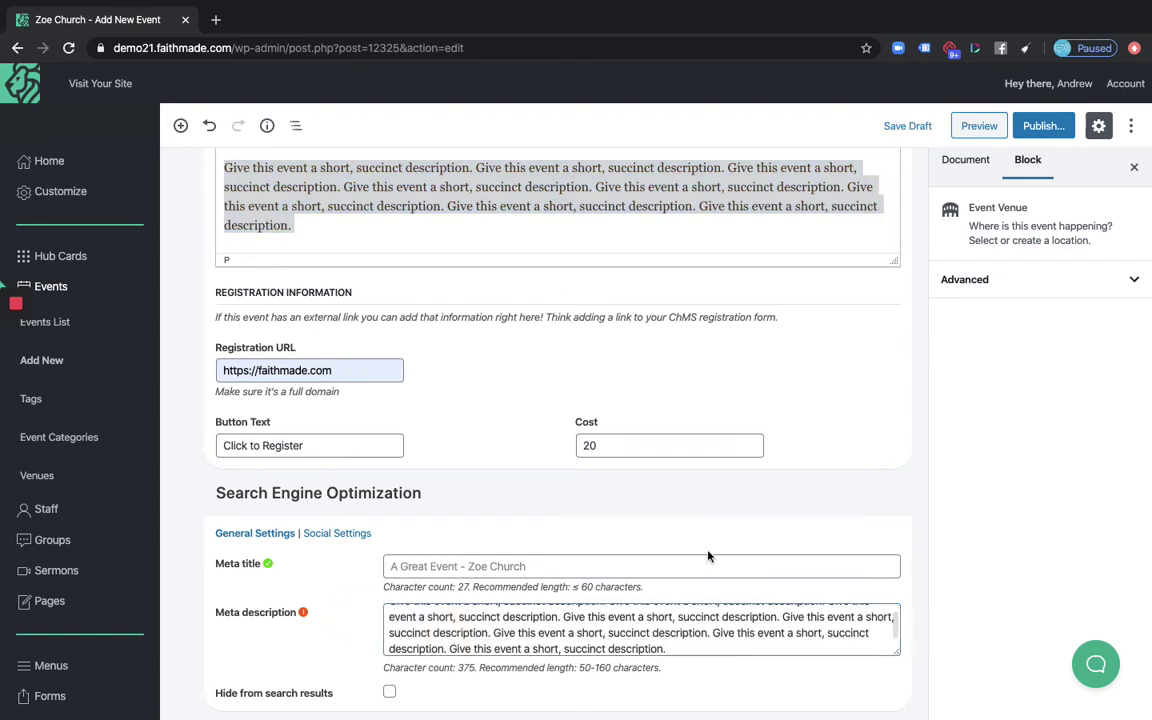
# Step: Shorten the meta description to its first three sentences, ending with a period
pyautogui.scroll(2, 810, 620)
pyautogui.scroll(-2, 790, 622)
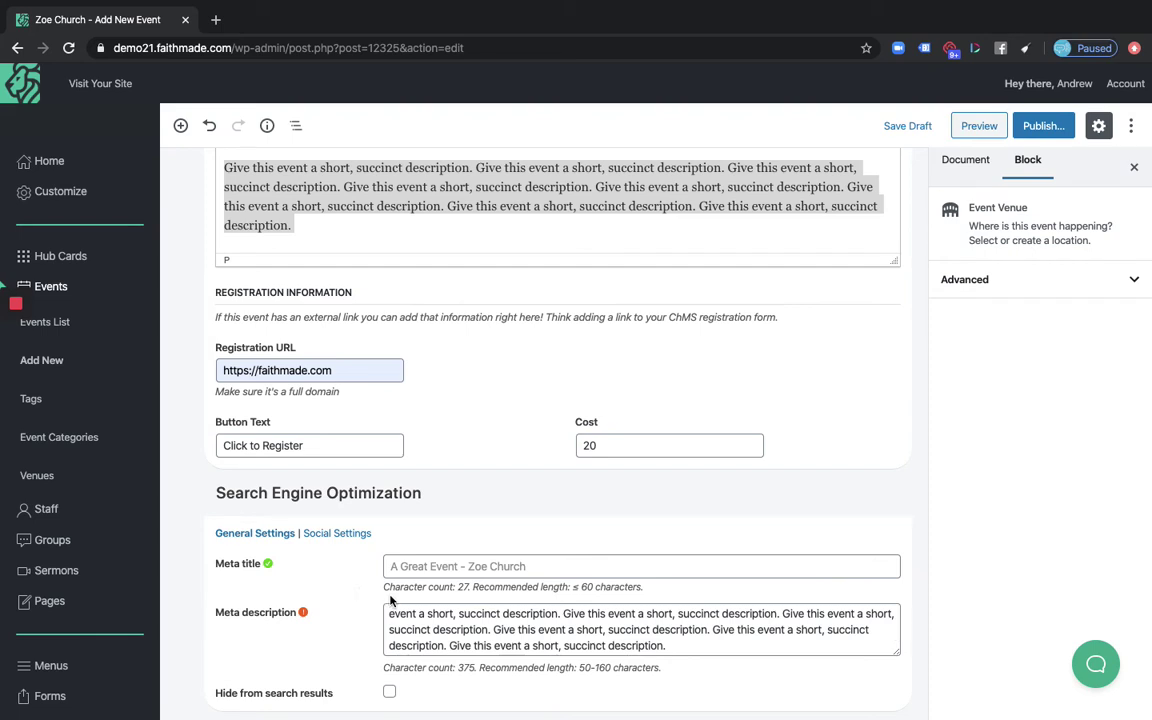
pyautogui.doubleClick(650, 645)
pyautogui.moveTo(667, 645); pyautogui.dragTo(489, 628)
pyautogui.press('BackSpace')
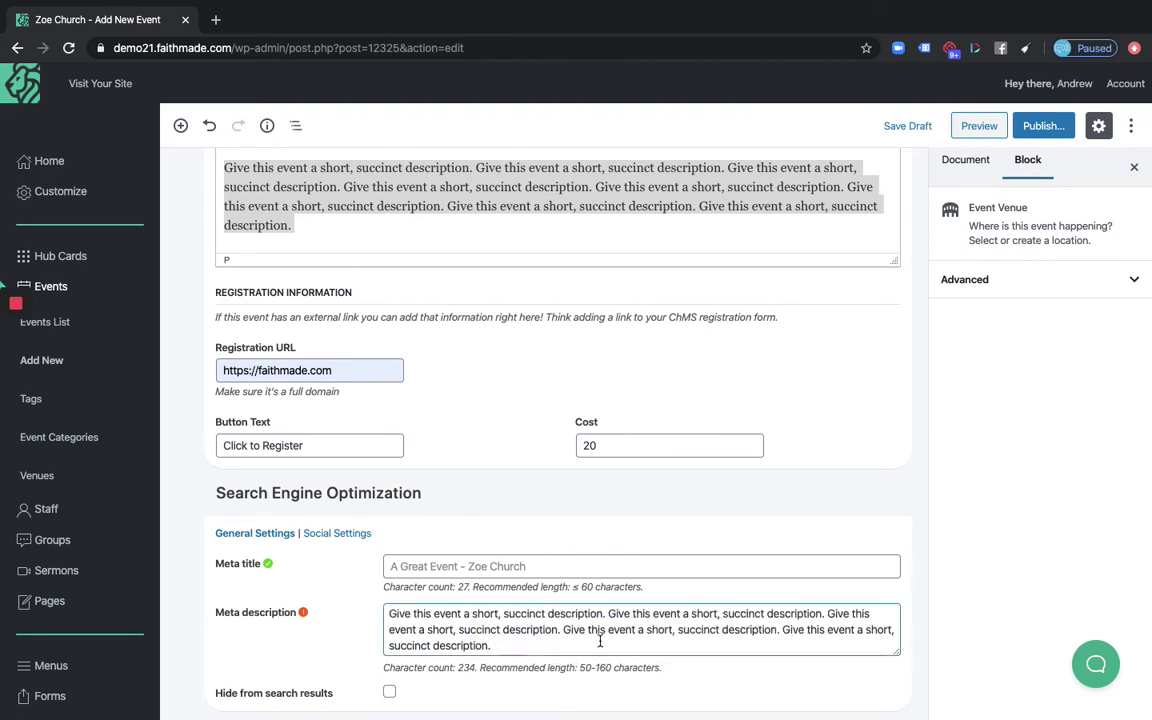
pyautogui.click(689, 632)
pyautogui.moveTo(689, 645); pyautogui.dragTo(558, 630)
pyautogui.press('BackSpace')
pyautogui.scroll(2, 670, 640)
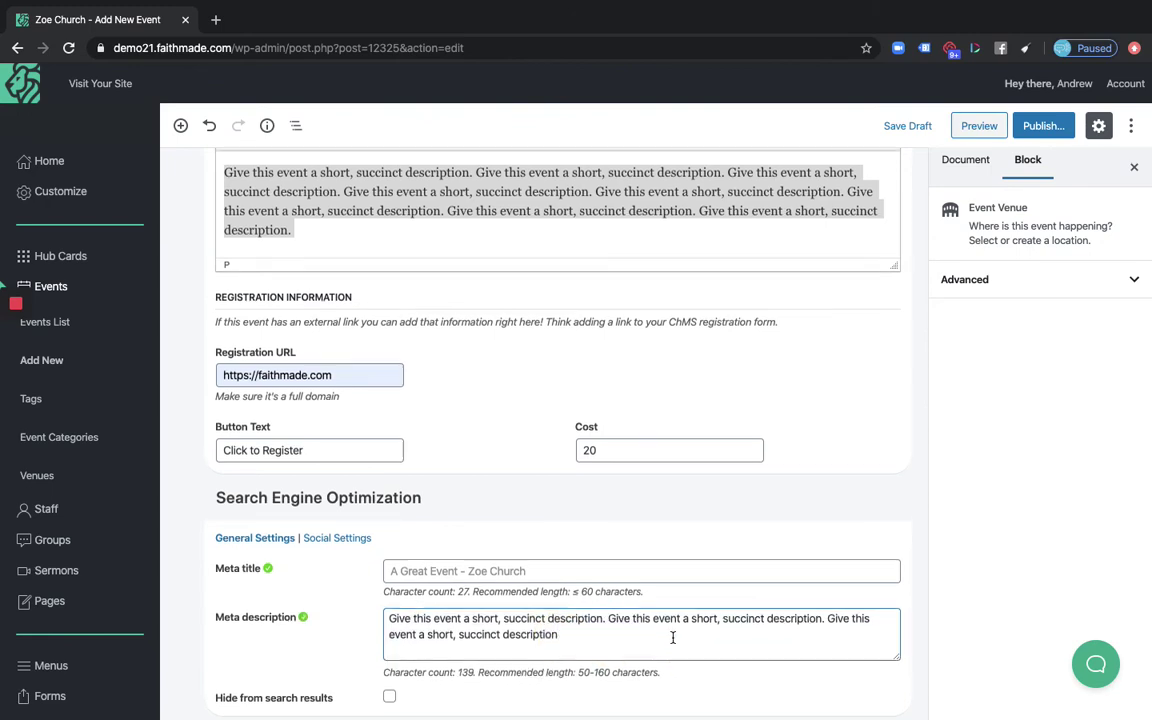
pyautogui.scroll(-1, 670, 660)
pyautogui.write('.')
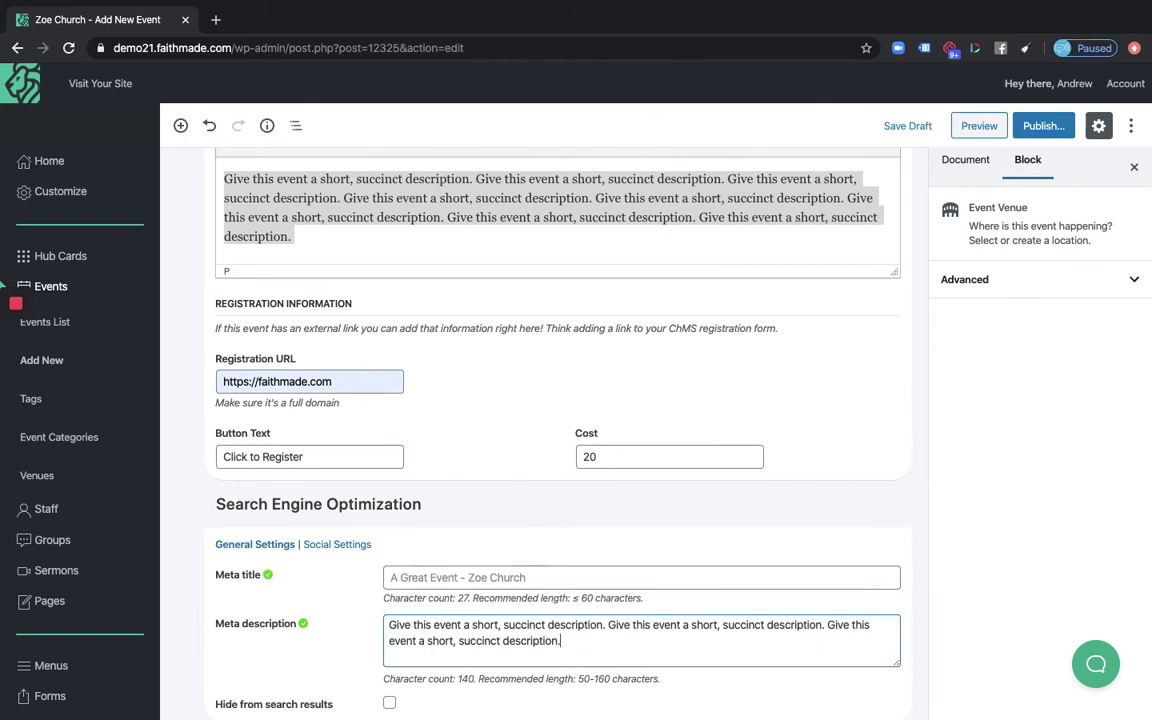
pyautogui.scroll(-1, 645, 635)
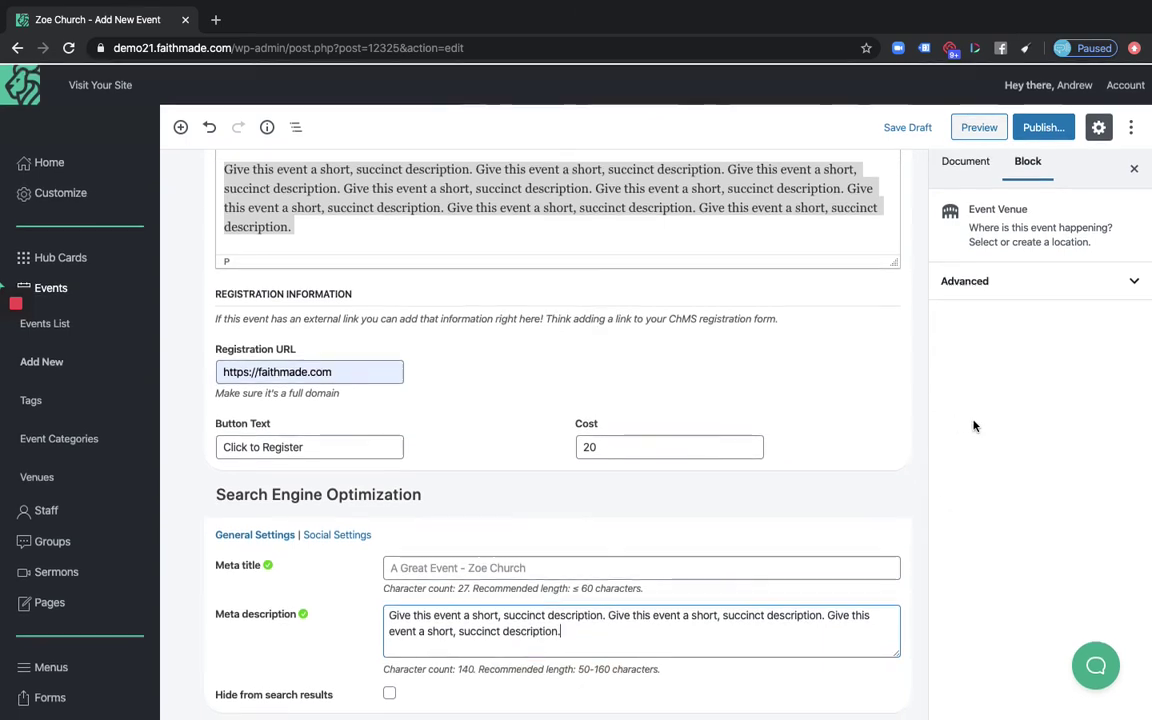
# Step: Review the event's entered details and close the venue's editing form to show its formatted address
pyautogui.scroll(6, 920, 414)
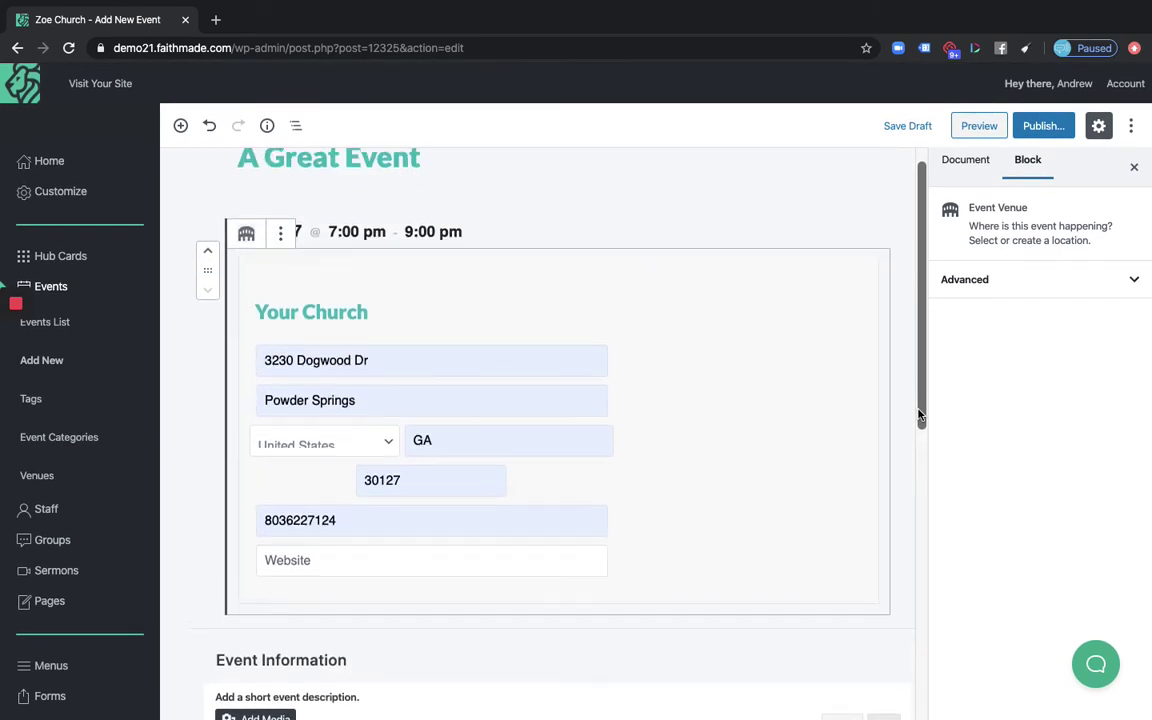
pyautogui.scroll(-6, 846, 437)
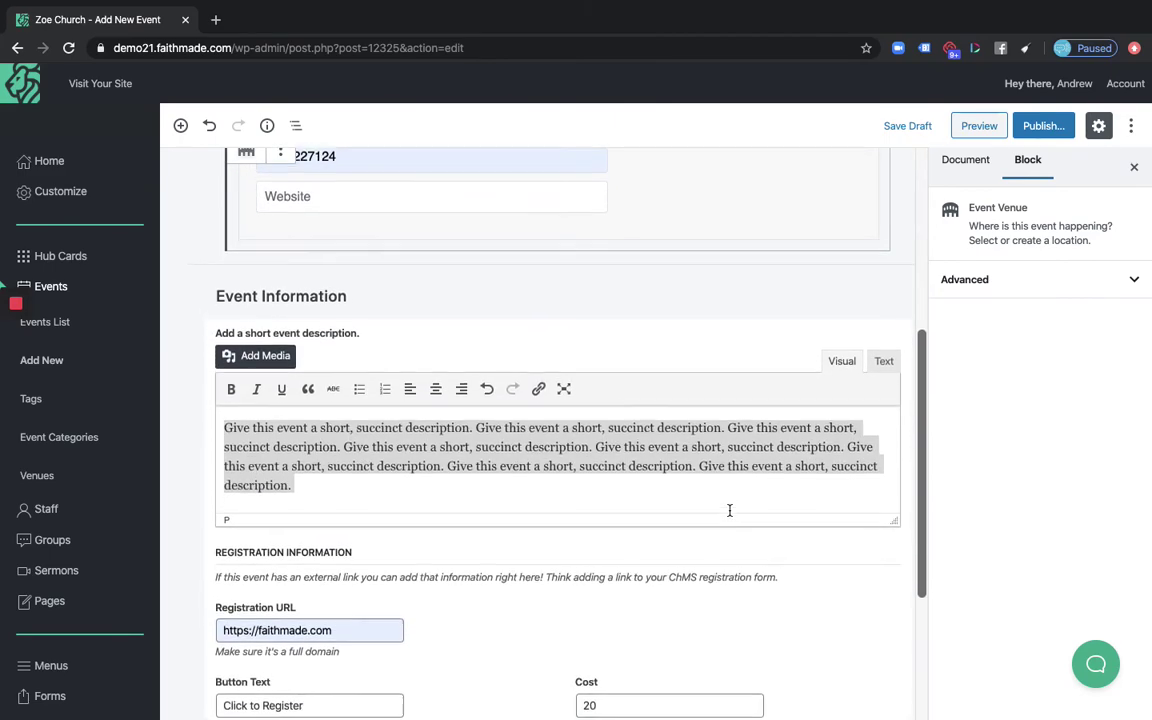
pyautogui.scroll(-1, 729, 510)
pyautogui.scroll(5, 729, 510)
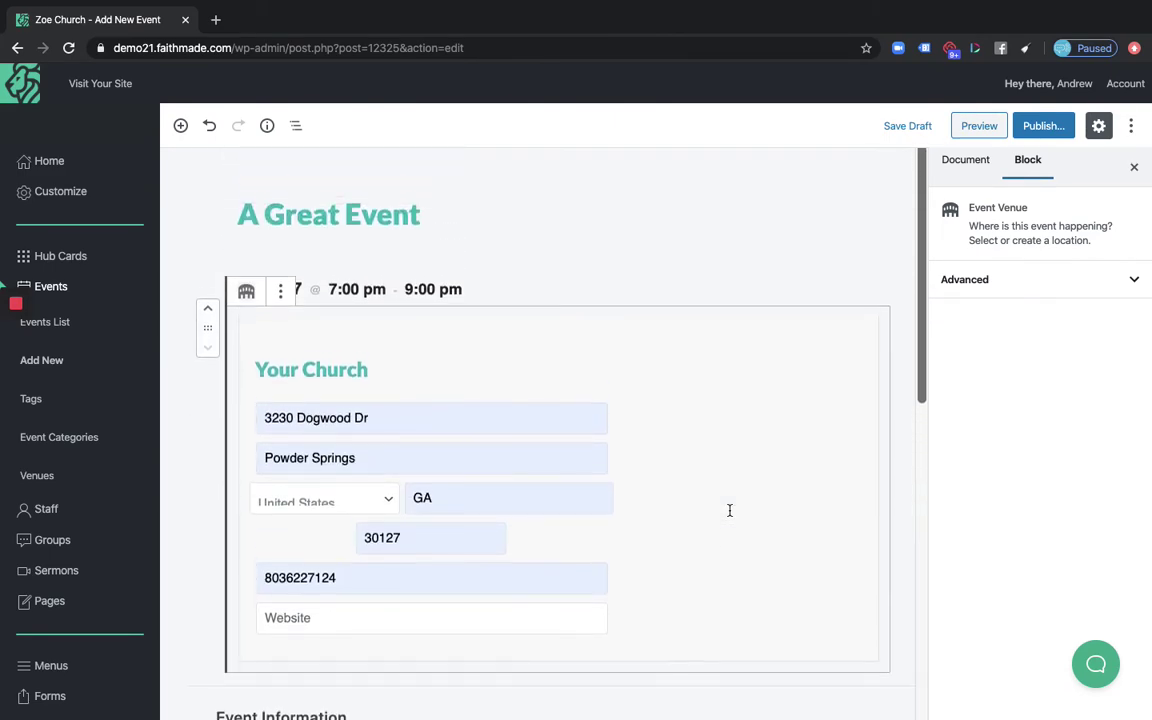
pyautogui.click(758, 284)
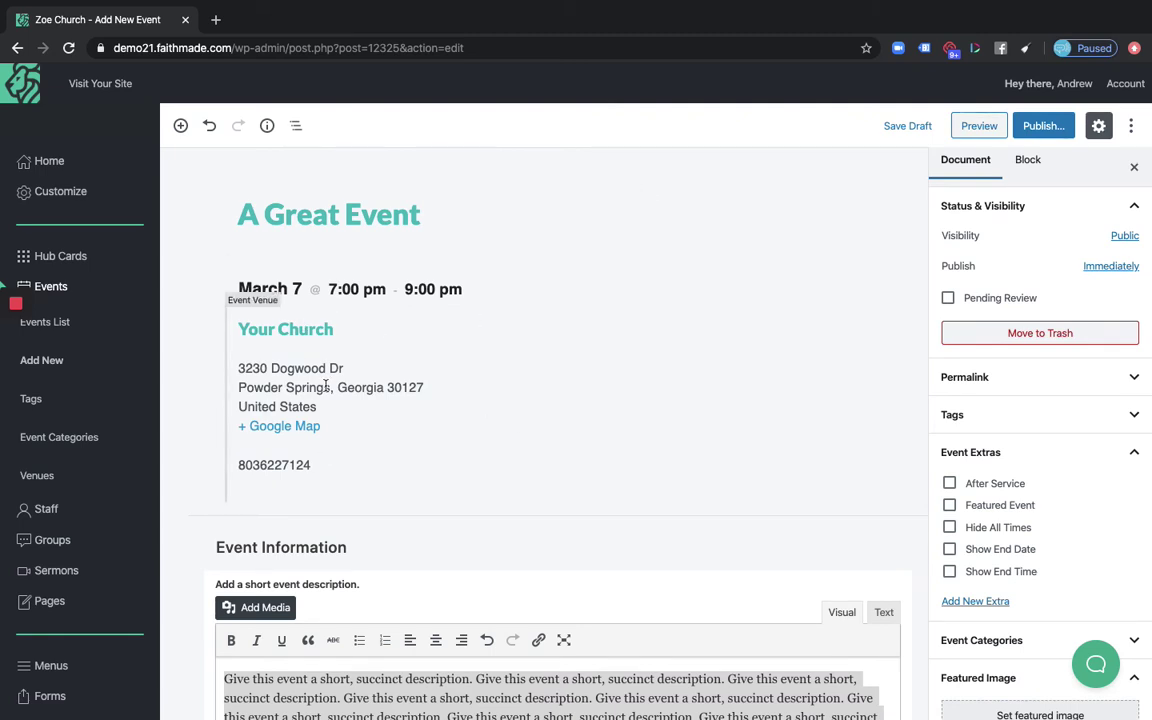
# Step: Enable the Show End Time extra for the event
pyautogui.scroll(-2, 1052, 470)
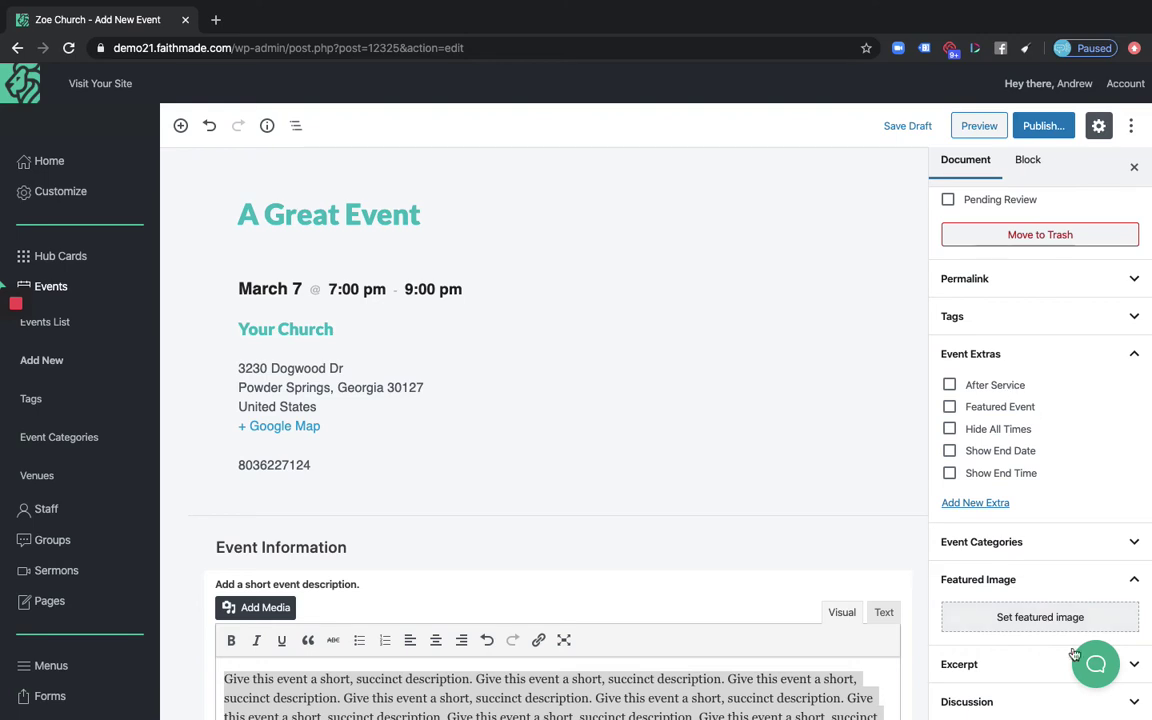
pyautogui.click(1097, 668)
pyautogui.click(1097, 668)
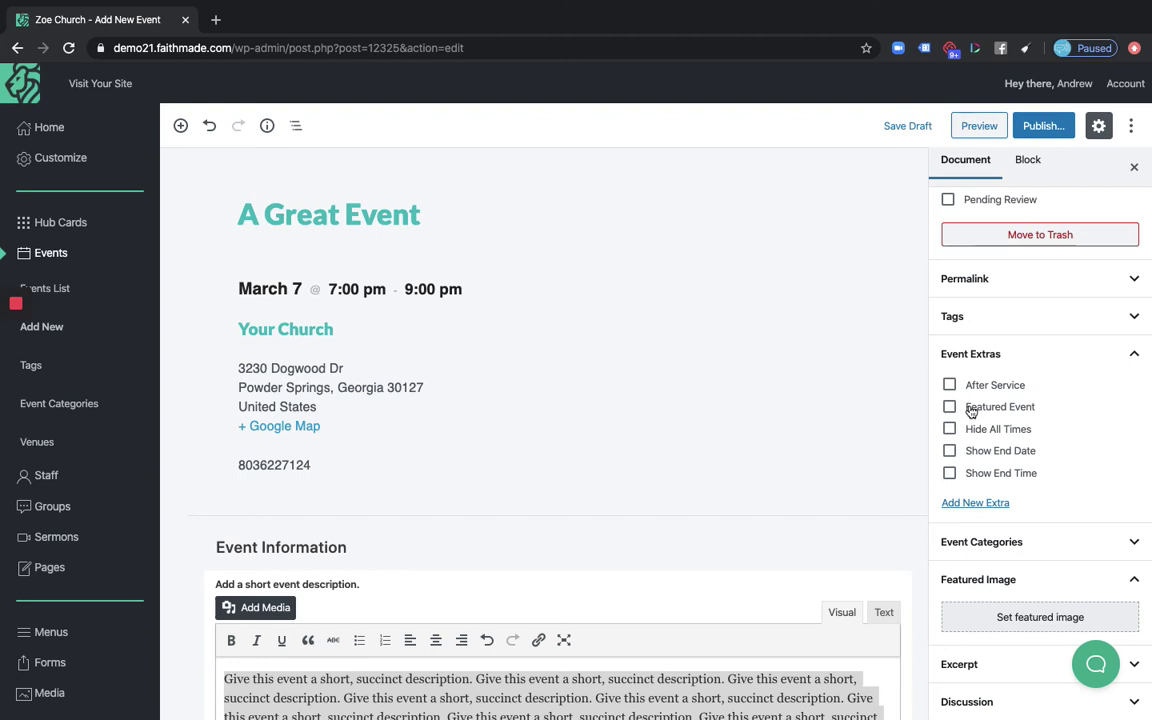
pyautogui.scroll(-1, 975, 415)
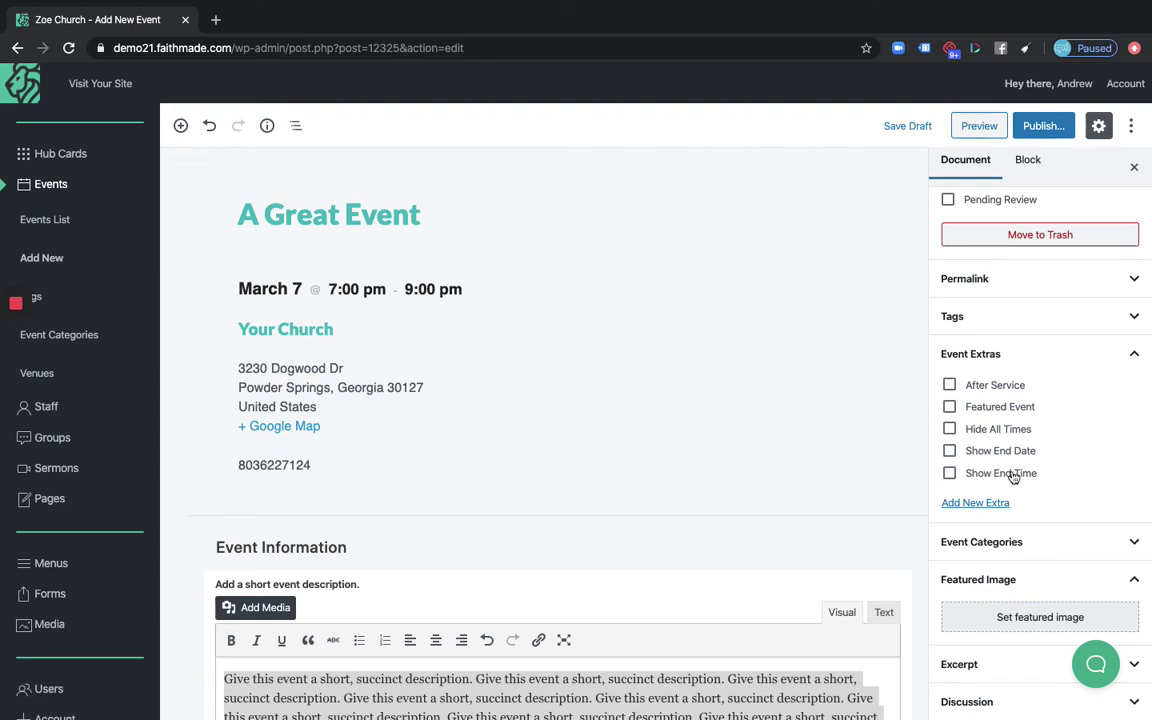
pyautogui.click(950, 474)
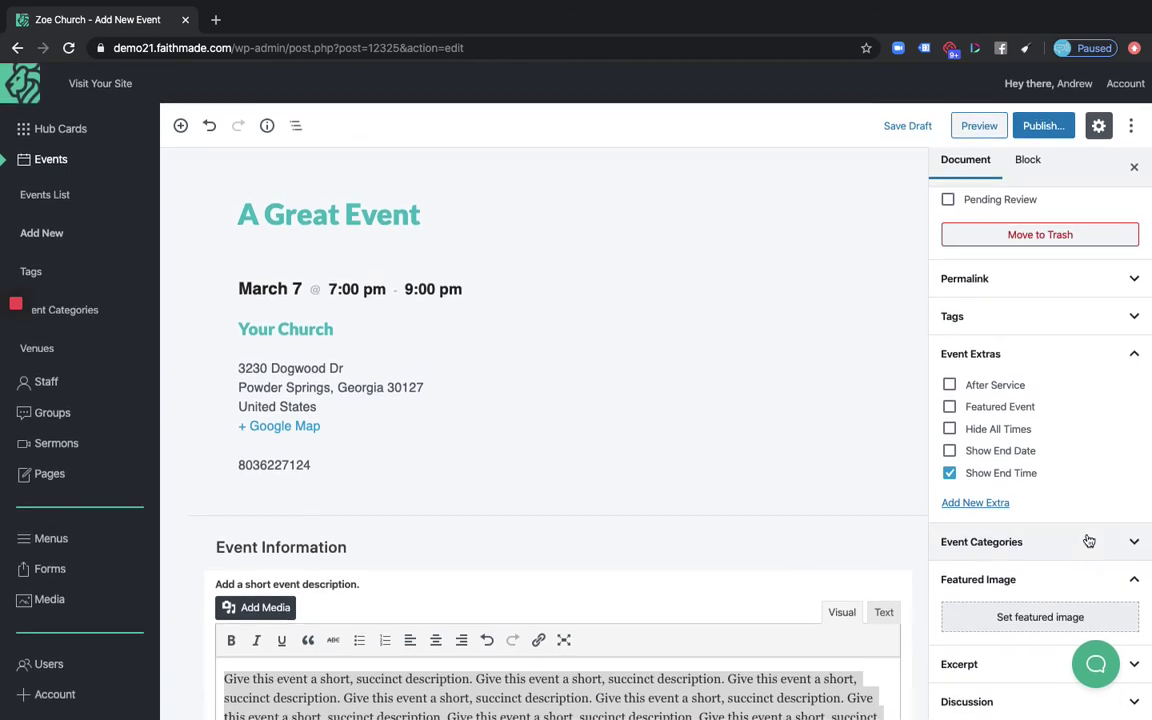
# Step: Create a new event category named "Marriage" without a parent and assign it to the event
pyautogui.click(1088, 542)
pyautogui.scroll(-2, 1072, 553)
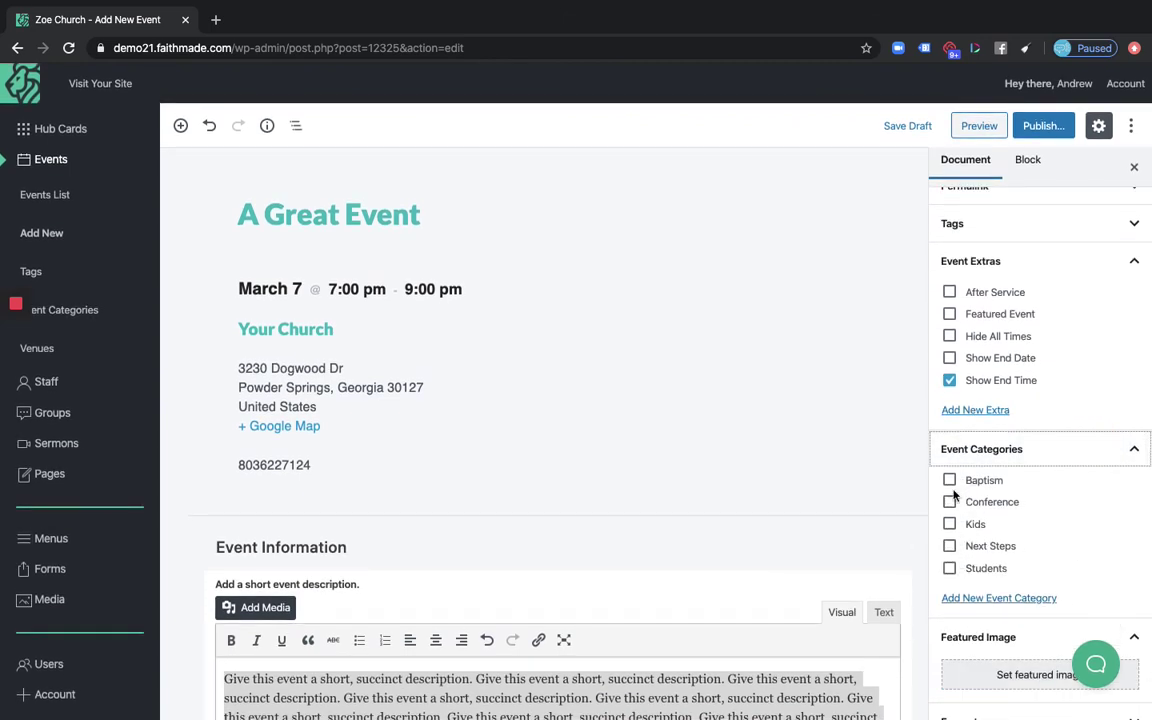
pyautogui.scroll(-1, 960, 563)
pyautogui.scroll(-1, 964, 535)
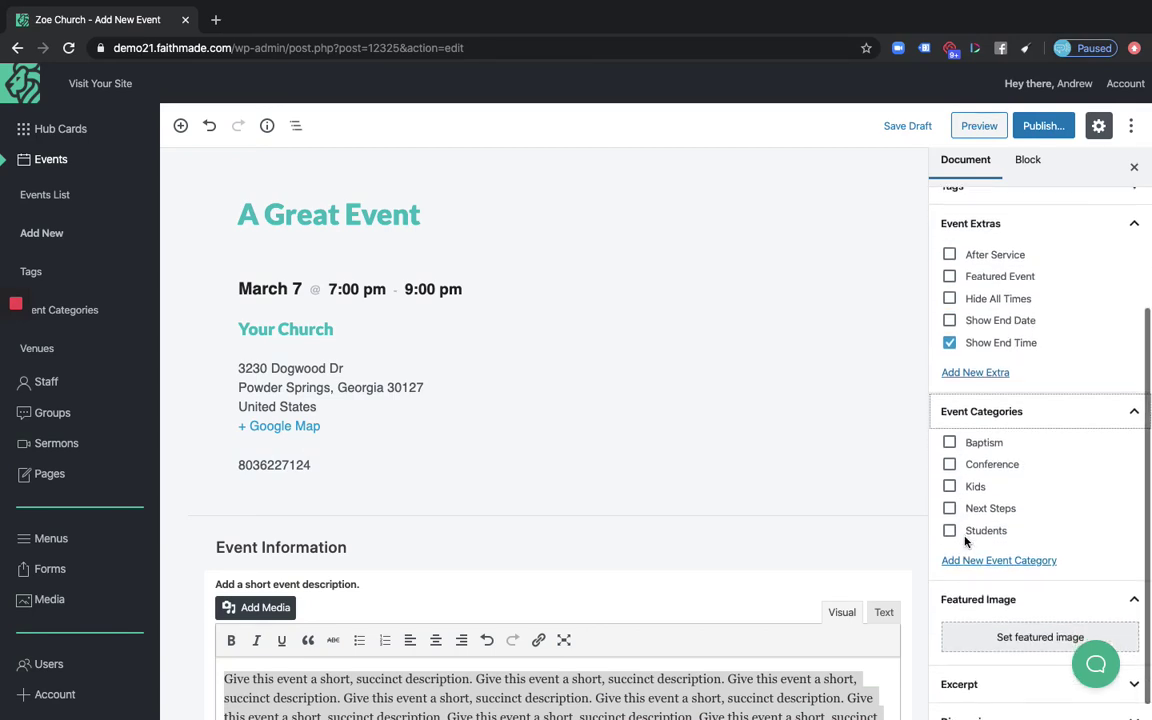
pyautogui.click(990, 561)
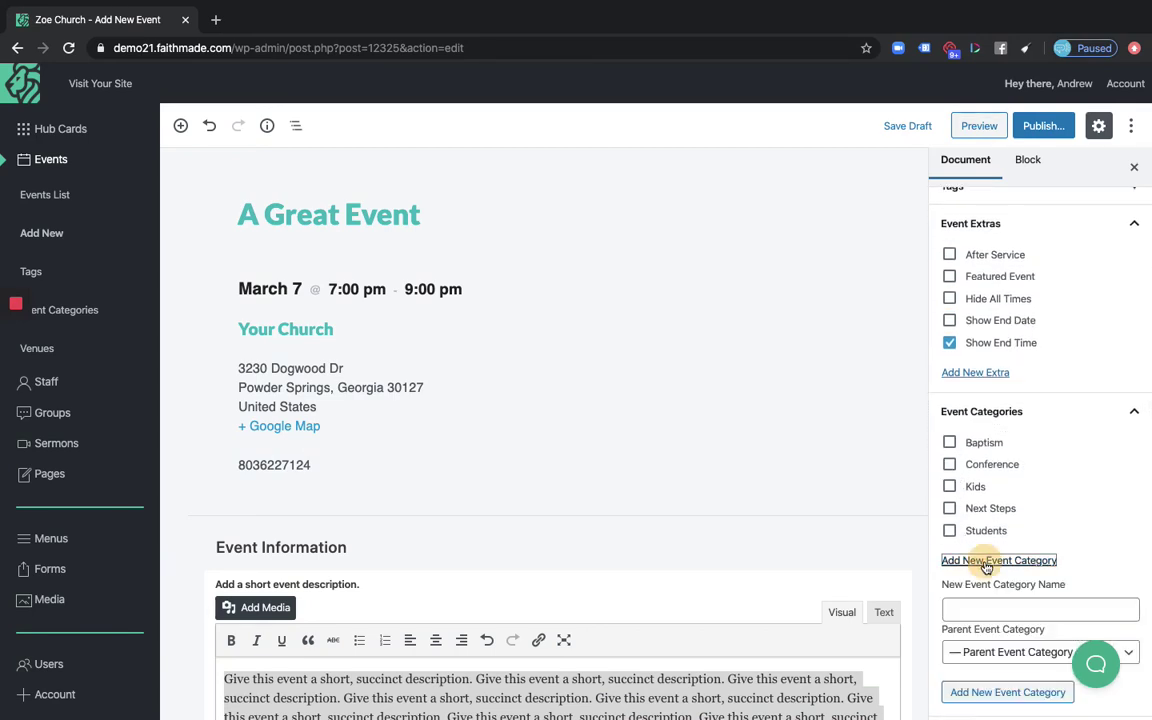
pyautogui.click(985, 609)
pyautogui.write('Marriage')
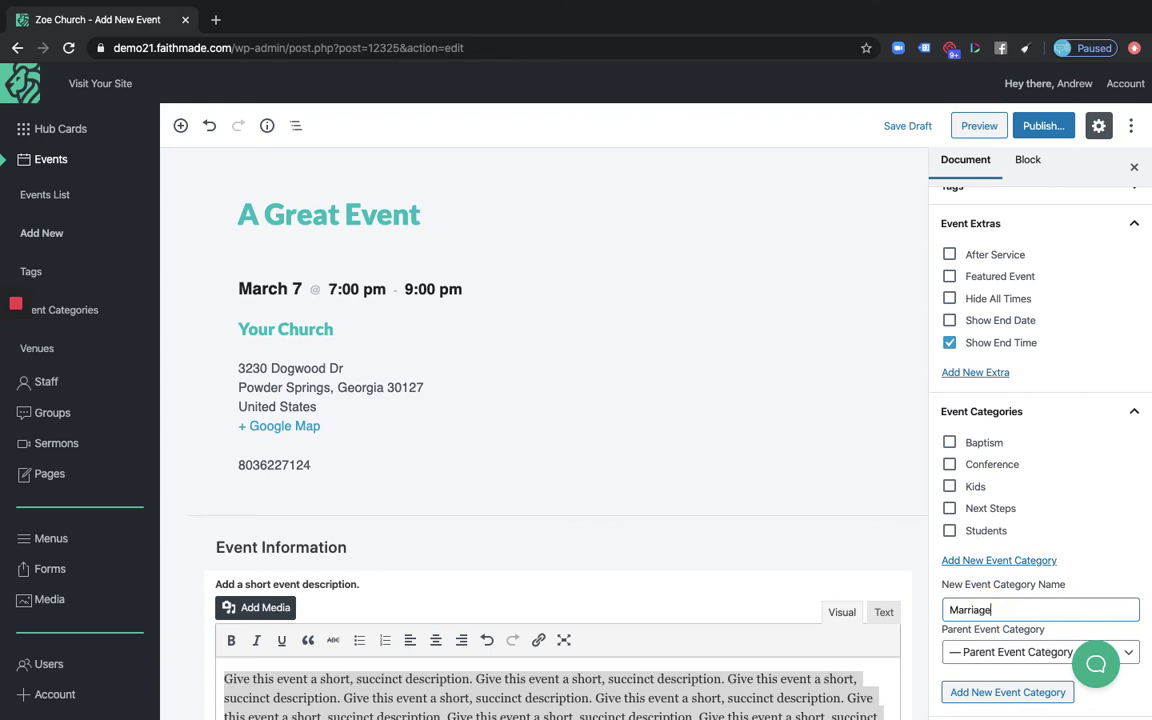
pyautogui.press('Return')
# Step: Set the media library photo of the family lying on a wooden floor as the event's featured image
pyautogui.scroll(-4, 1057, 545)
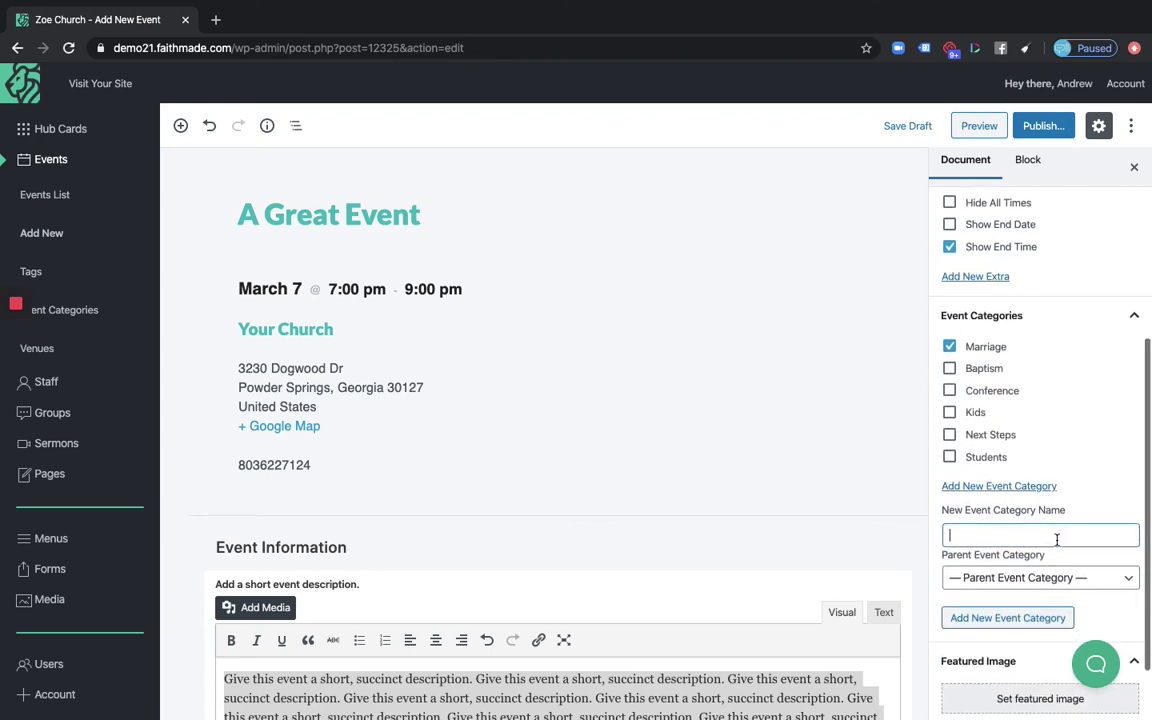
pyautogui.click(1019, 626)
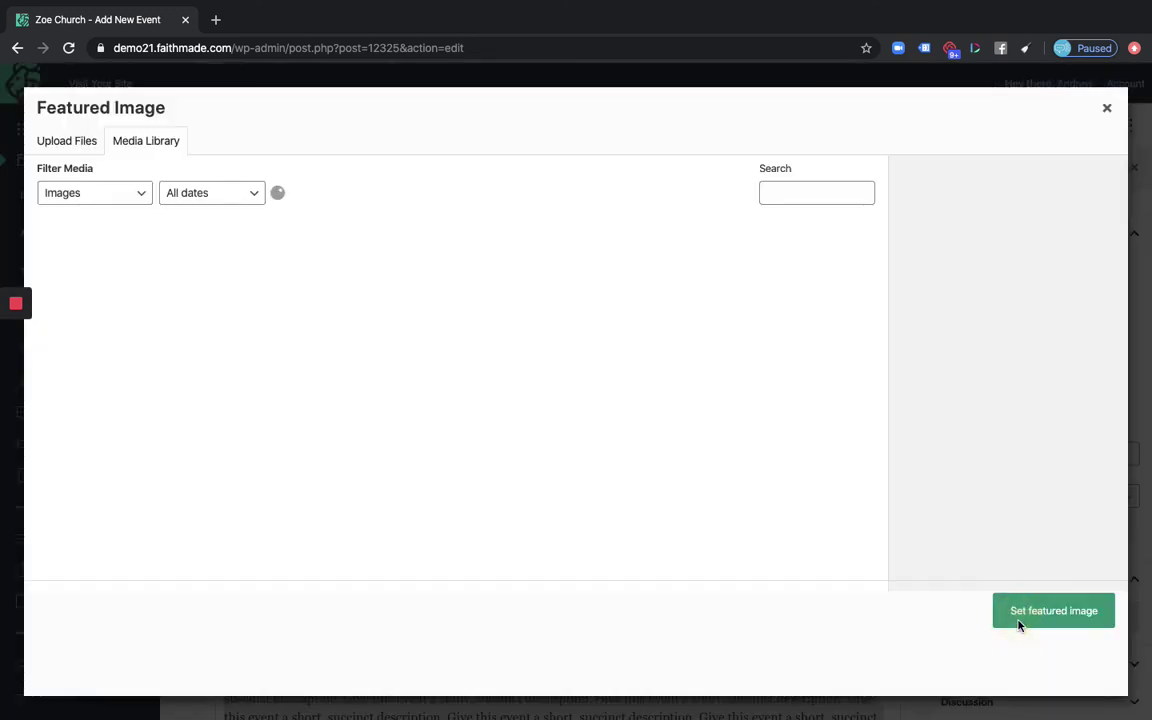
pyautogui.scroll(-2, 496, 465)
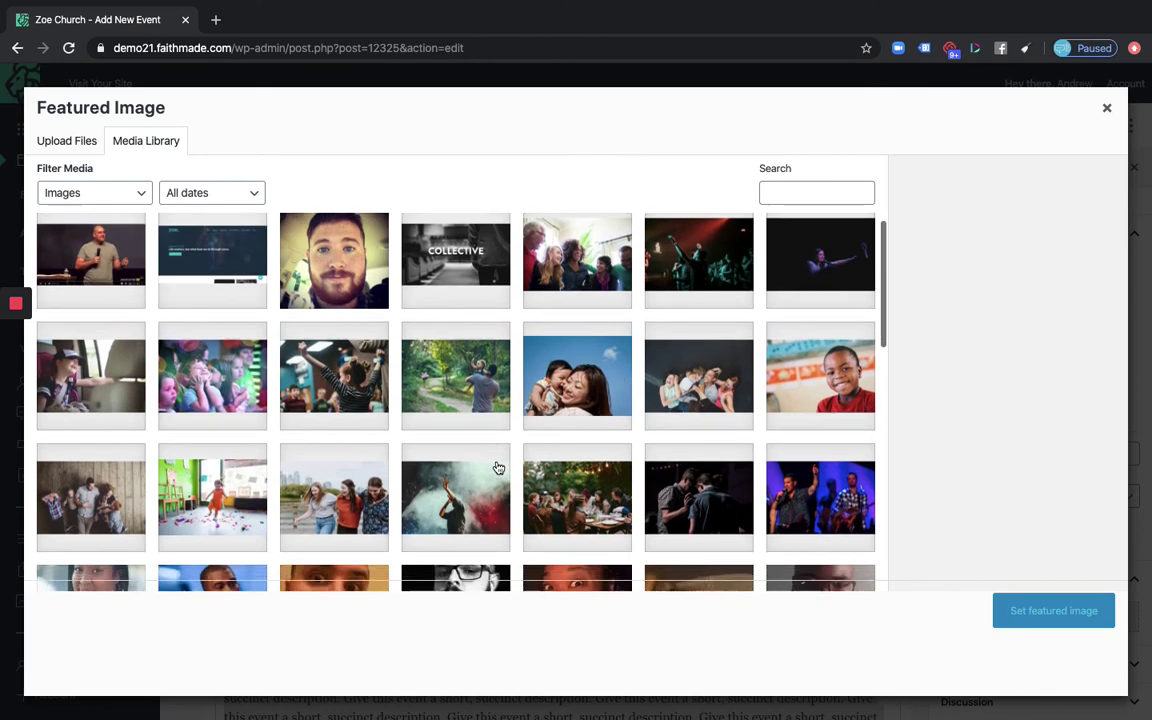
pyautogui.scroll(-1, 498, 468)
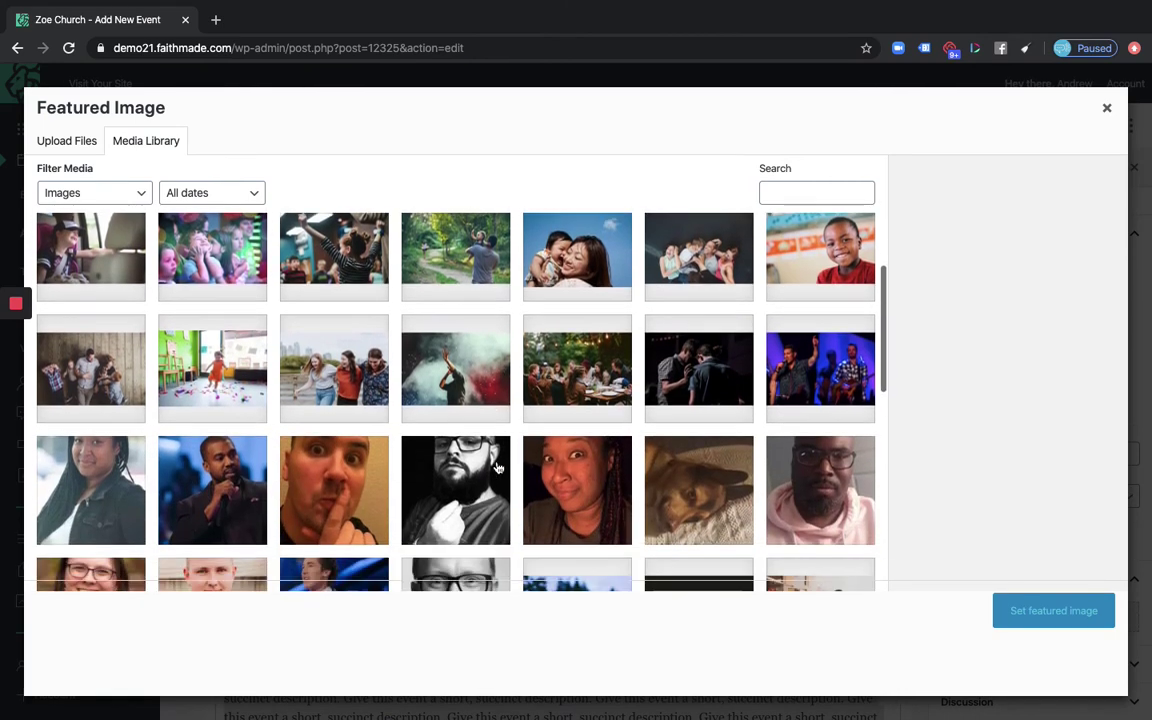
pyautogui.click(66, 140)
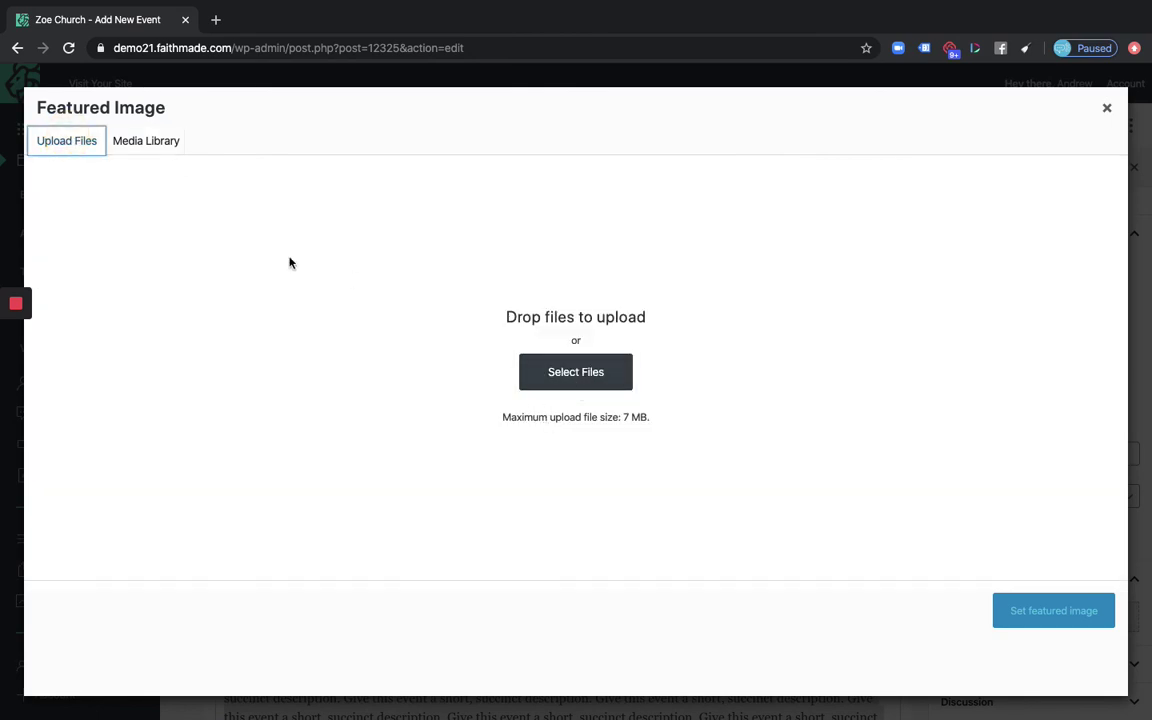
pyautogui.click(150, 142)
pyautogui.scroll(-2, 430, 408)
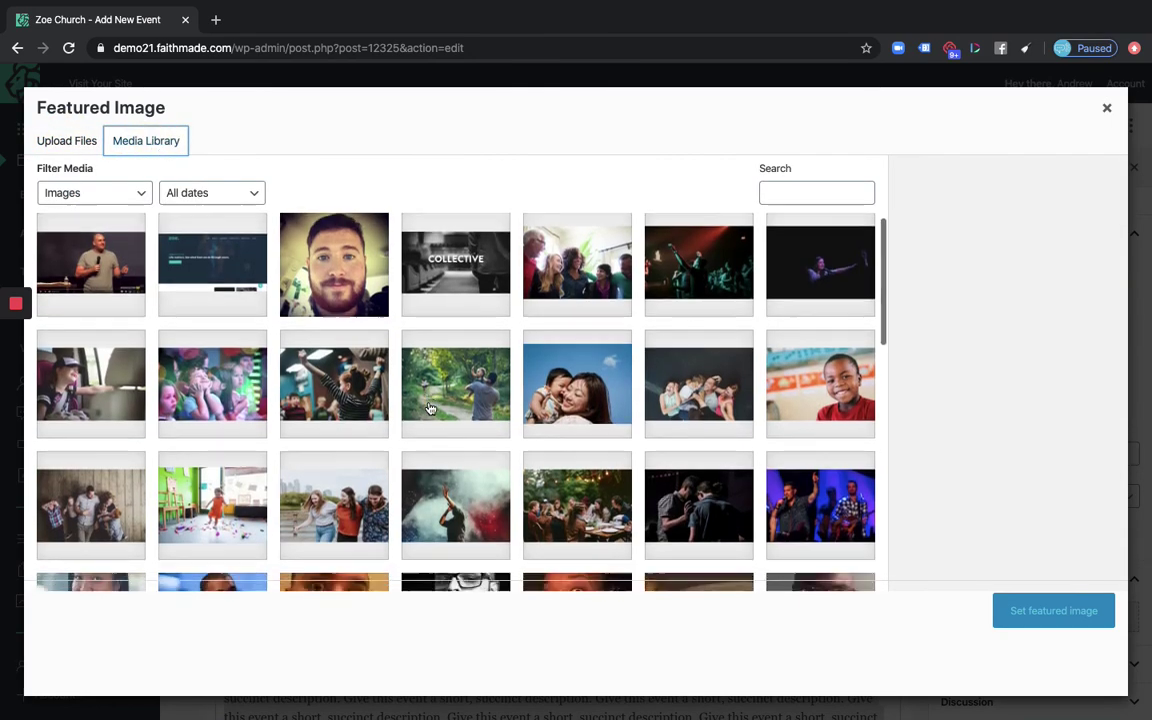
pyautogui.scroll(-1, 430, 408)
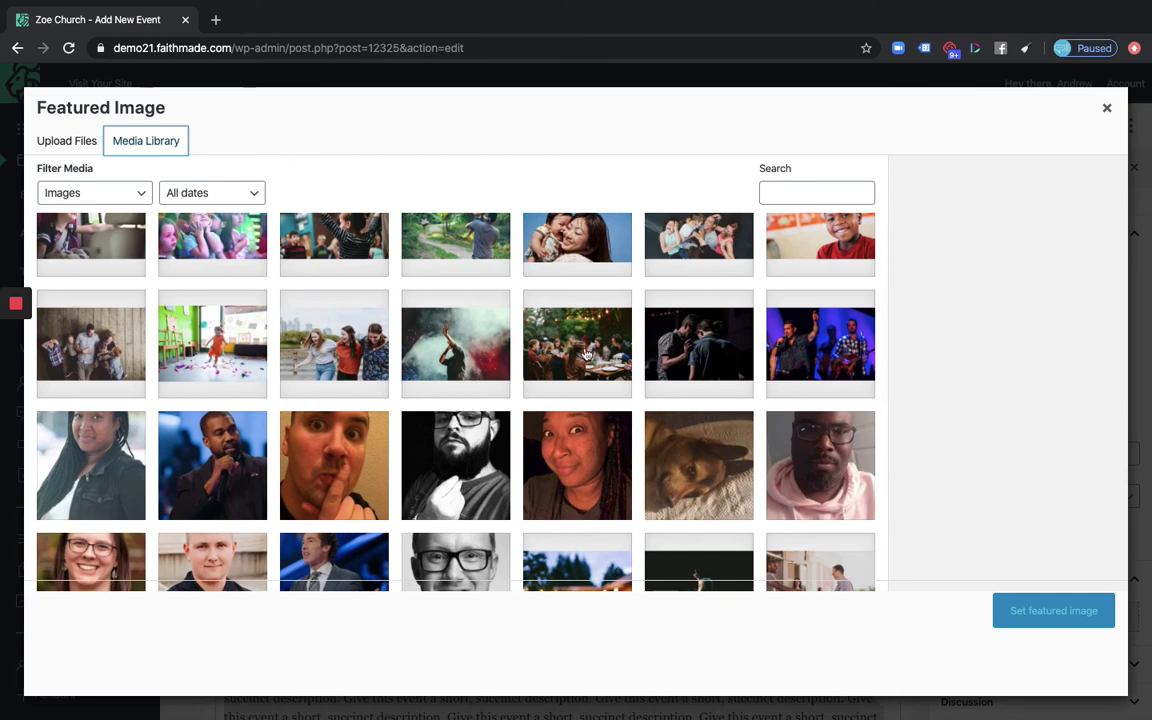
pyautogui.click(77, 338)
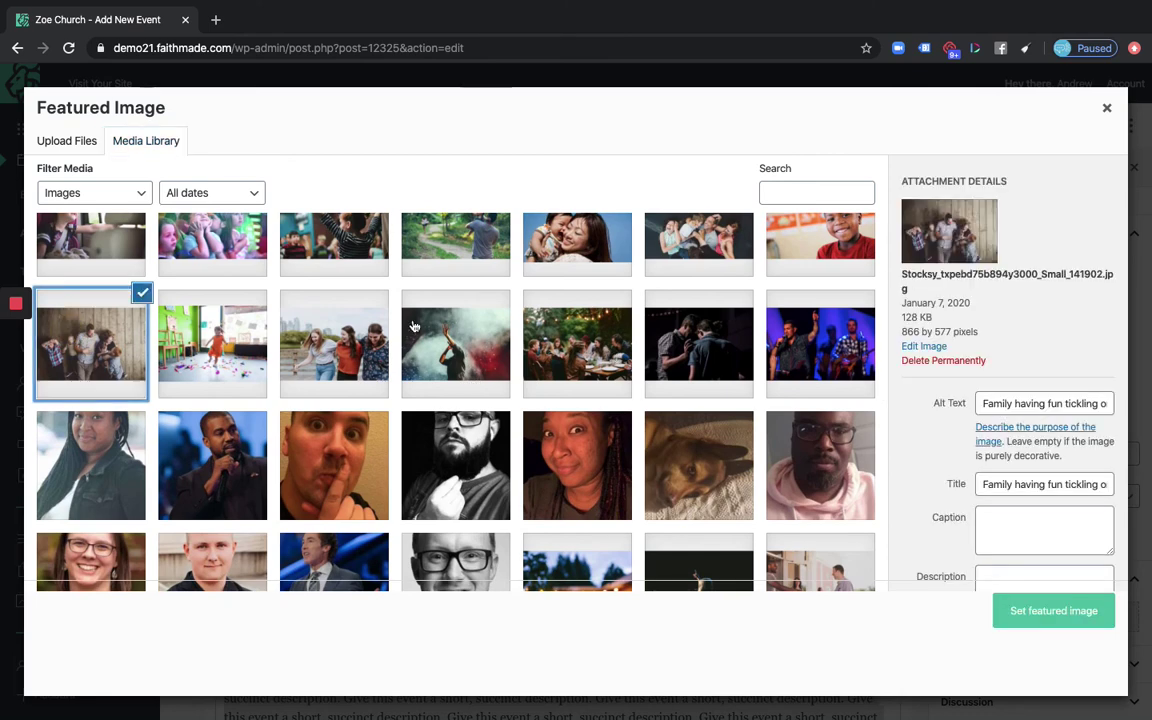
pyautogui.click(1030, 615)
pyautogui.scroll(-3, 943, 565)
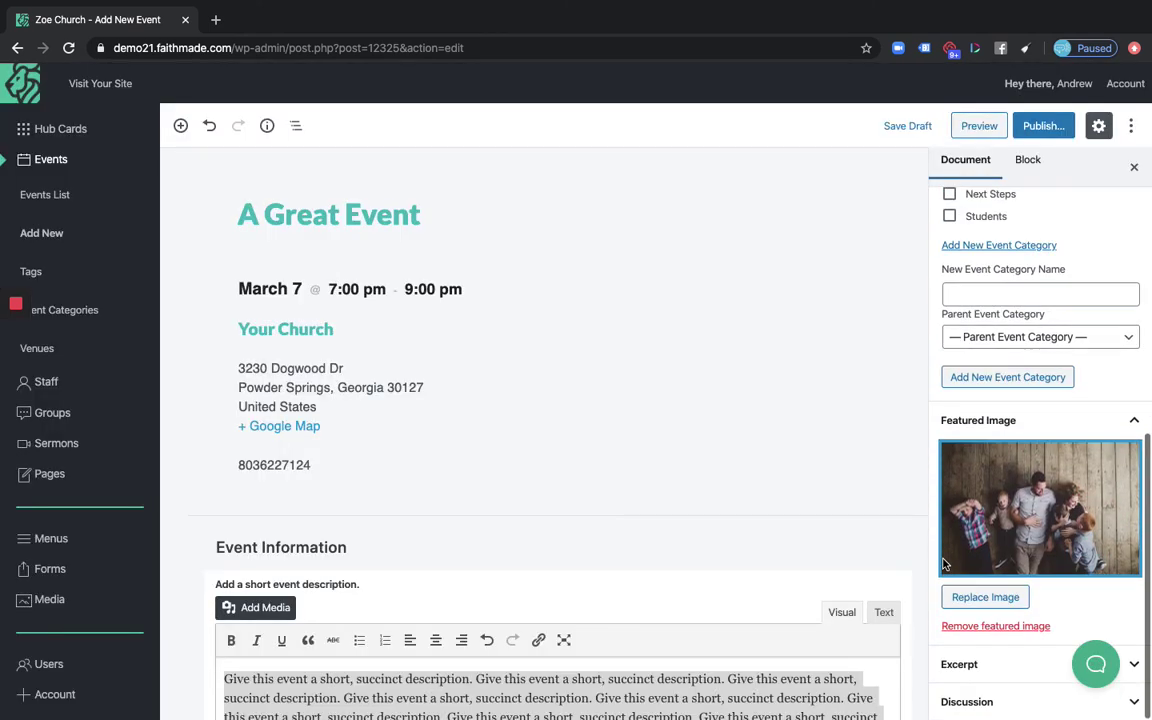
# Step: Publish the event immediately with public visibility
pyautogui.scroll(8, 945, 565)
pyautogui.scroll(3, 945, 565)
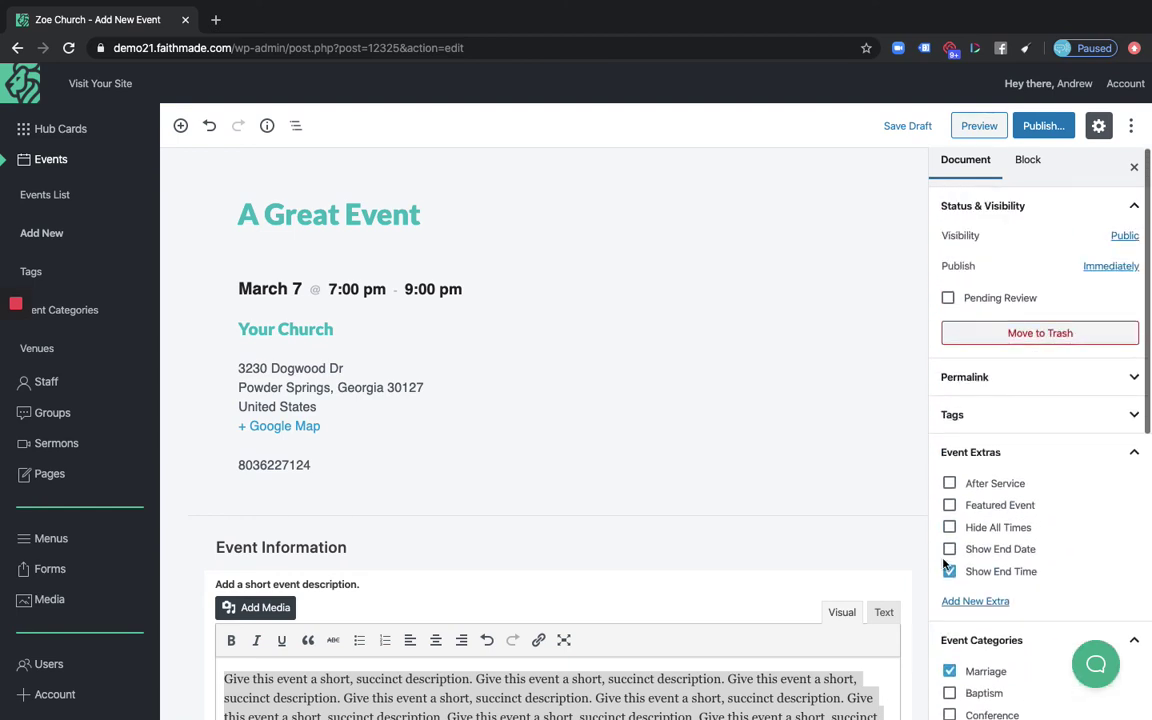
pyautogui.click(1044, 128)
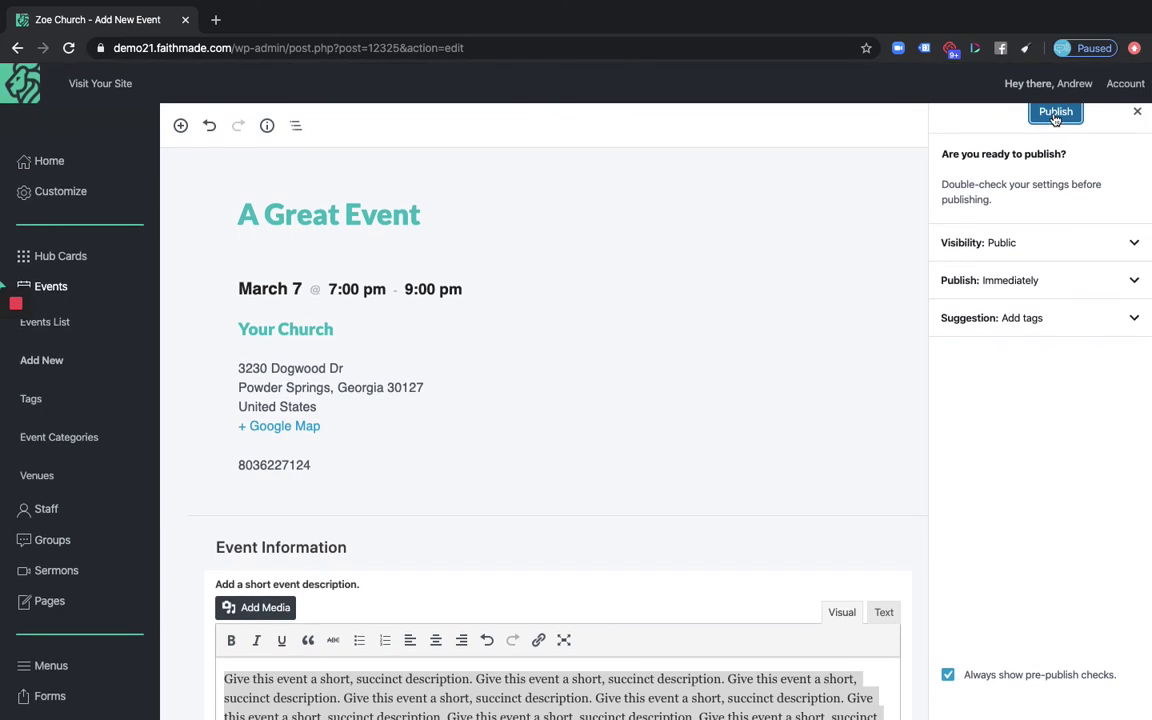
pyautogui.click(1054, 113)
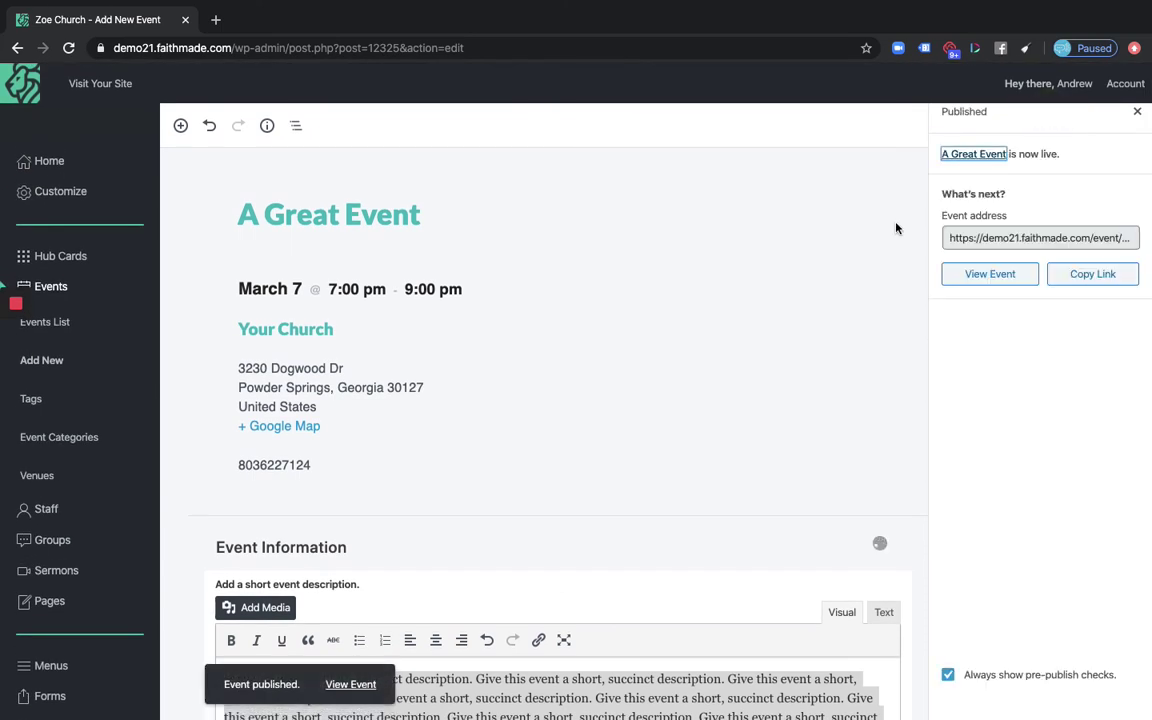
# Step: View the published event page and examine its registration button, description, date, times and location
pyautogui.click(370, 682)
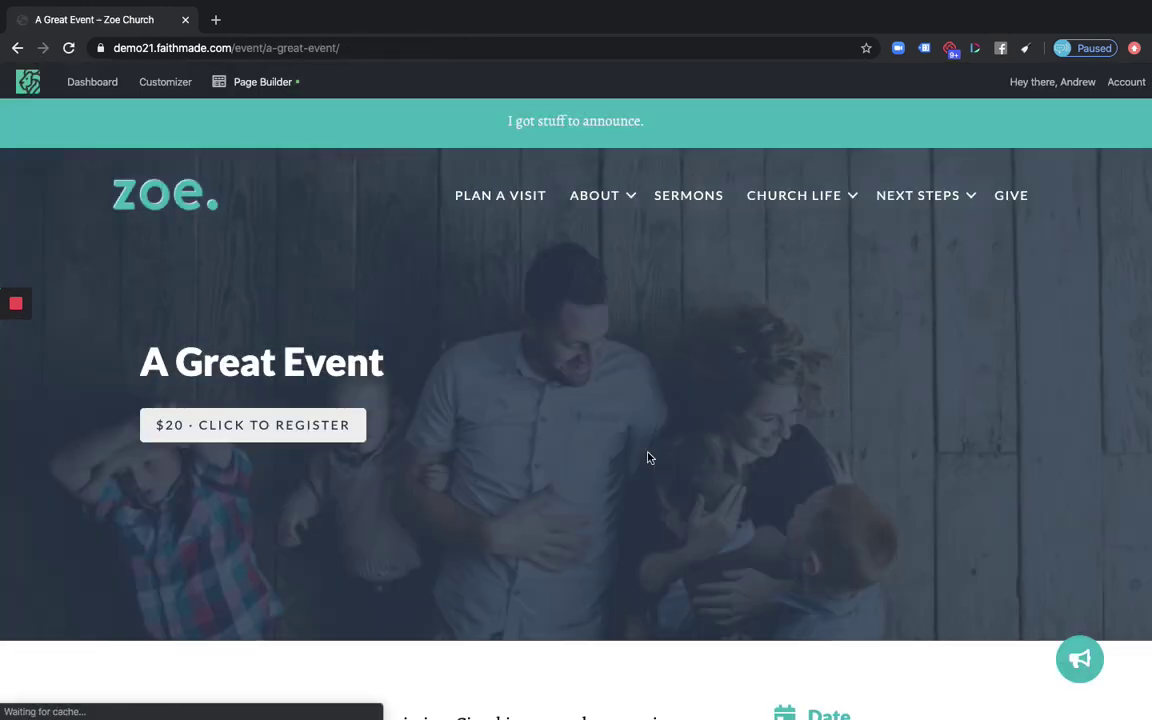
pyautogui.scroll(-1, 648, 458)
pyautogui.scroll(1, 648, 458)
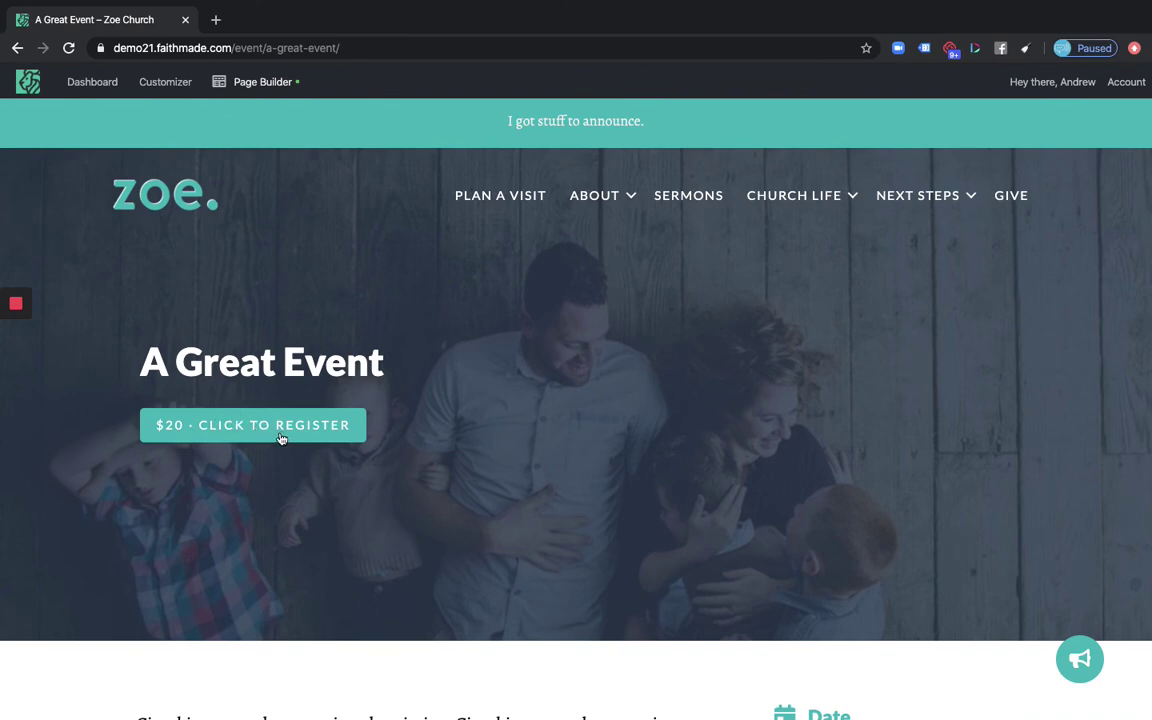
pyautogui.scroll(-3, 494, 504)
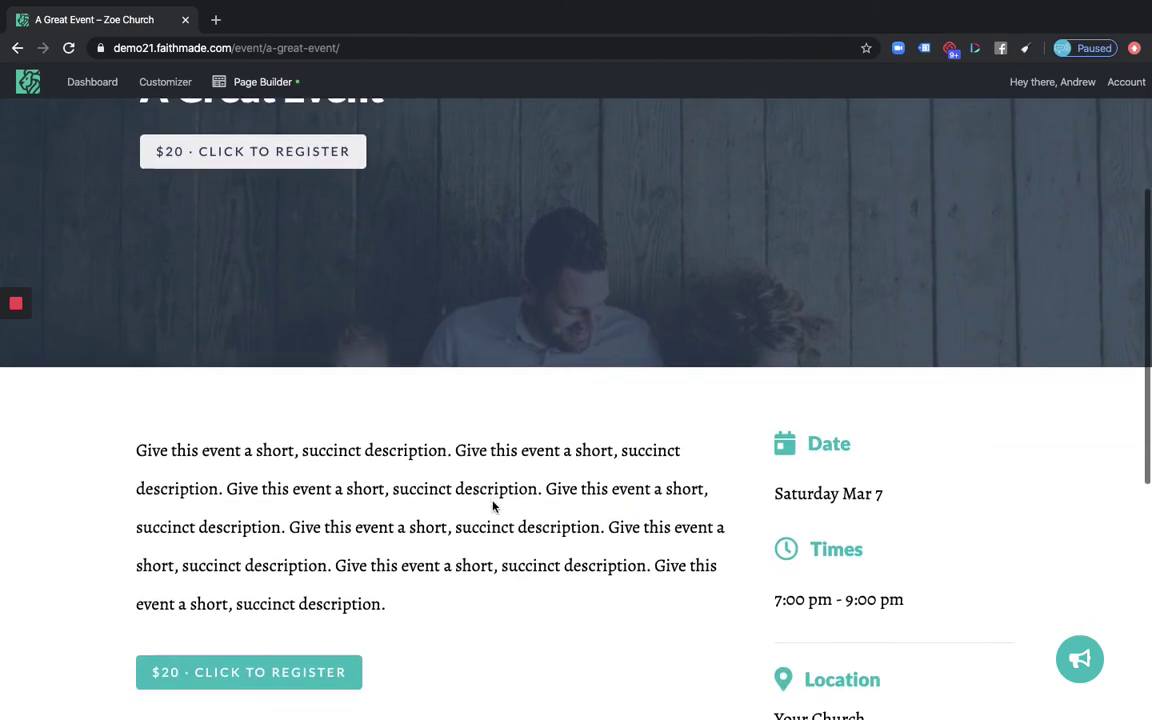
pyautogui.scroll(-1, 493, 507)
pyautogui.scroll(-1, 580, 578)
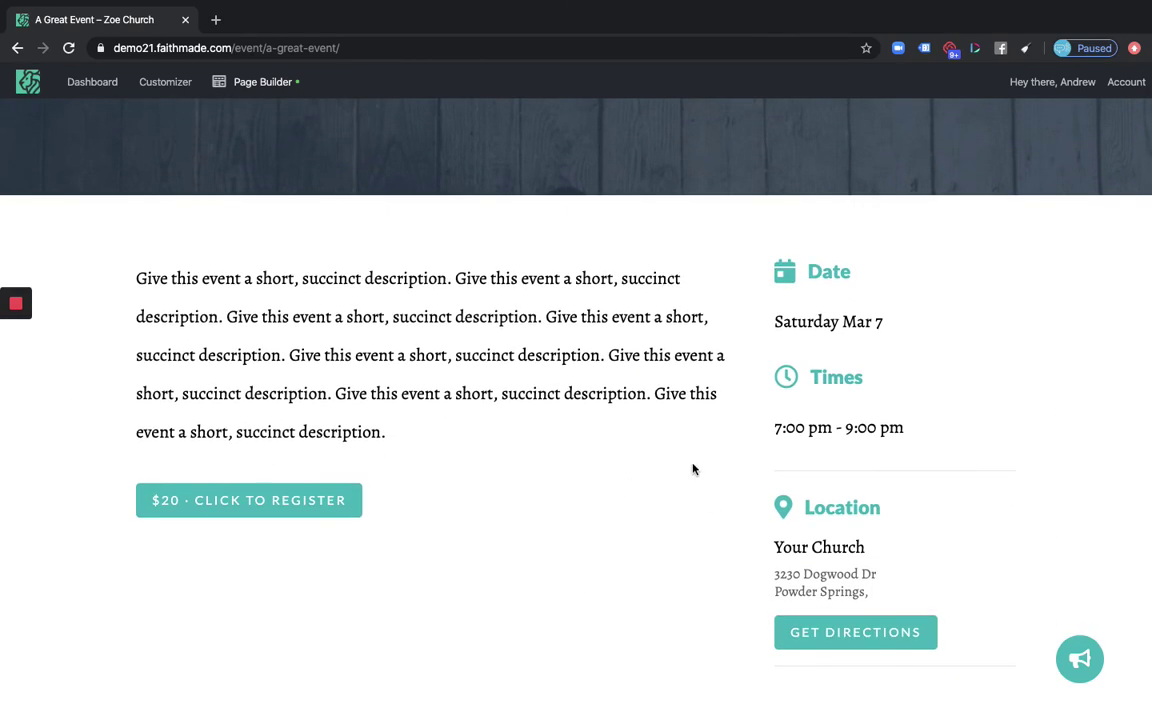
pyautogui.scroll(1, 703, 383)
pyautogui.scroll(-1, 702, 386)
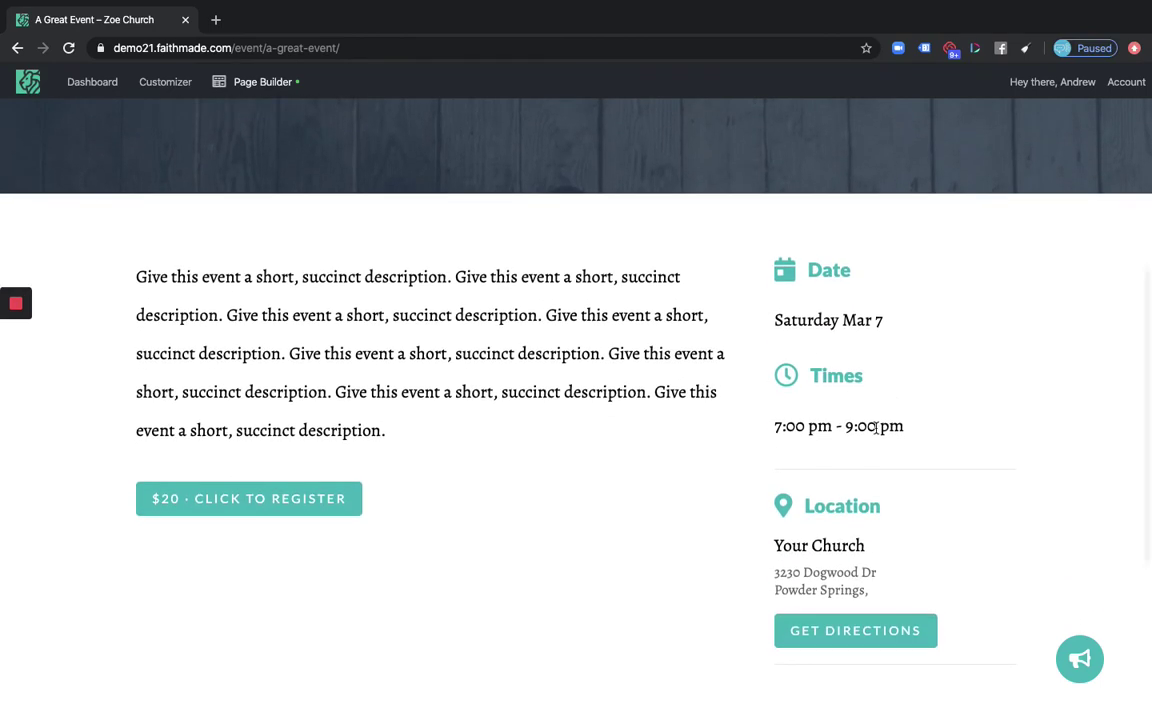
pyautogui.scroll(6, 713, 348)
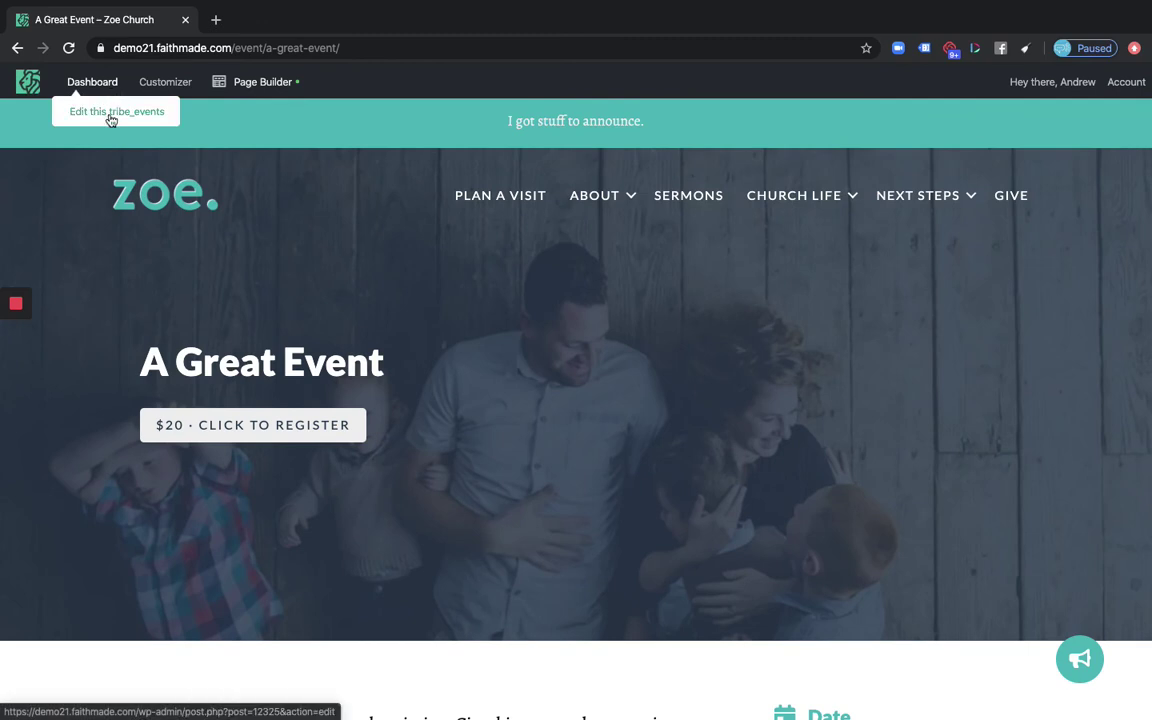
# Step: Reopen the event for editing, disable its Show End Time extra, update it and check the time on the live page
pyautogui.click(104, 110)
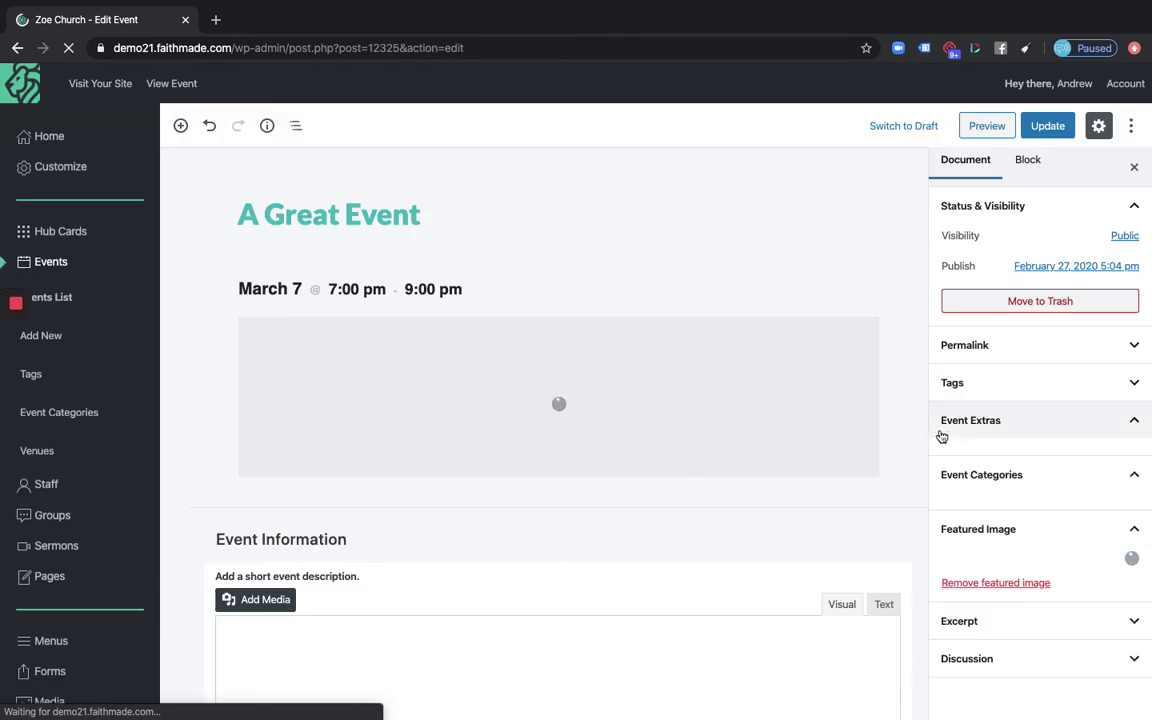
pyautogui.scroll(-1, 1077, 465)
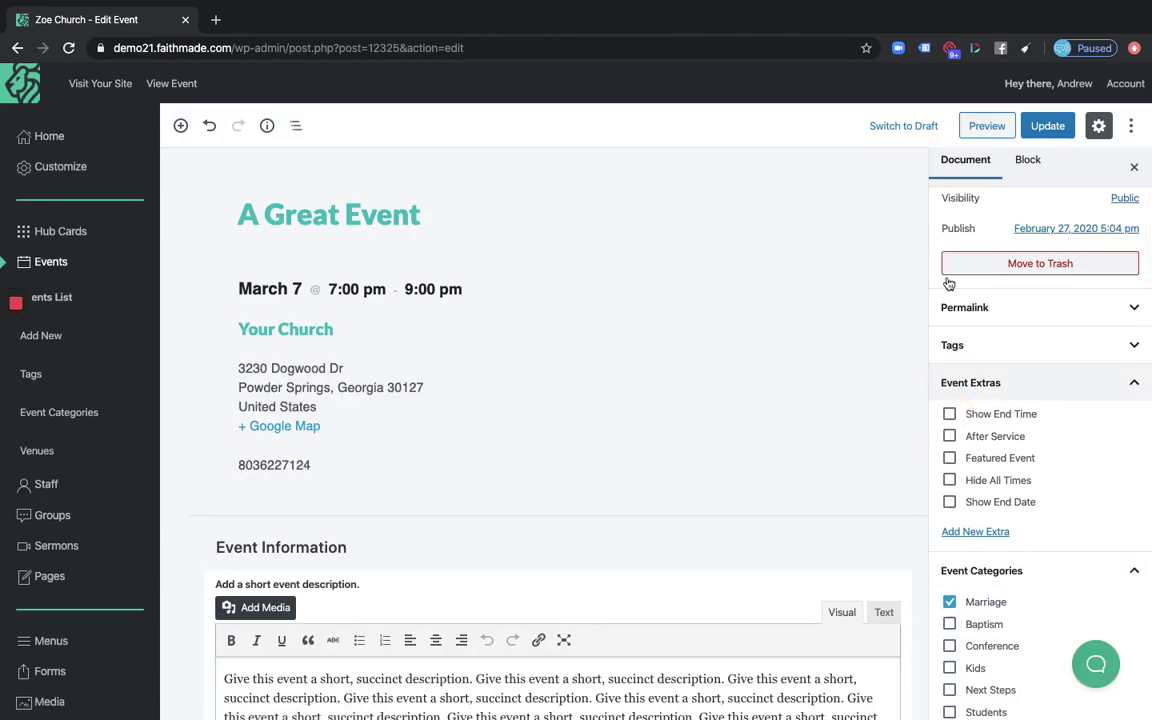
pyautogui.click(1047, 125)
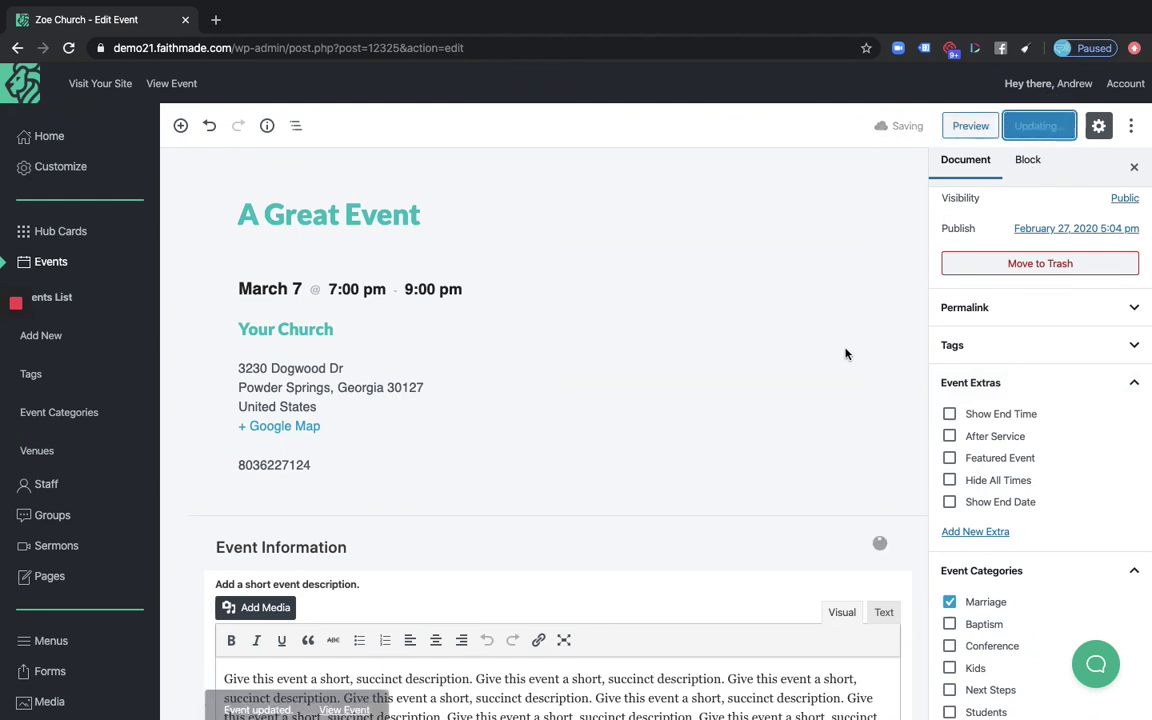
pyautogui.click(344, 684)
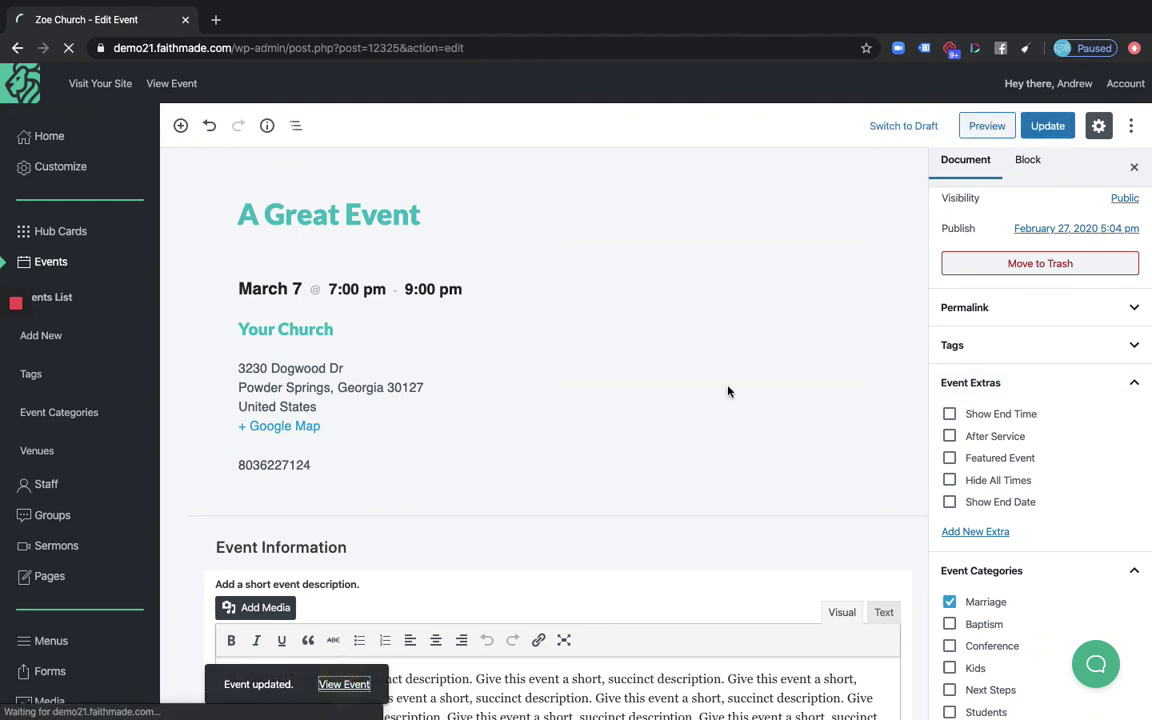
pyautogui.scroll(-3, 857, 463)
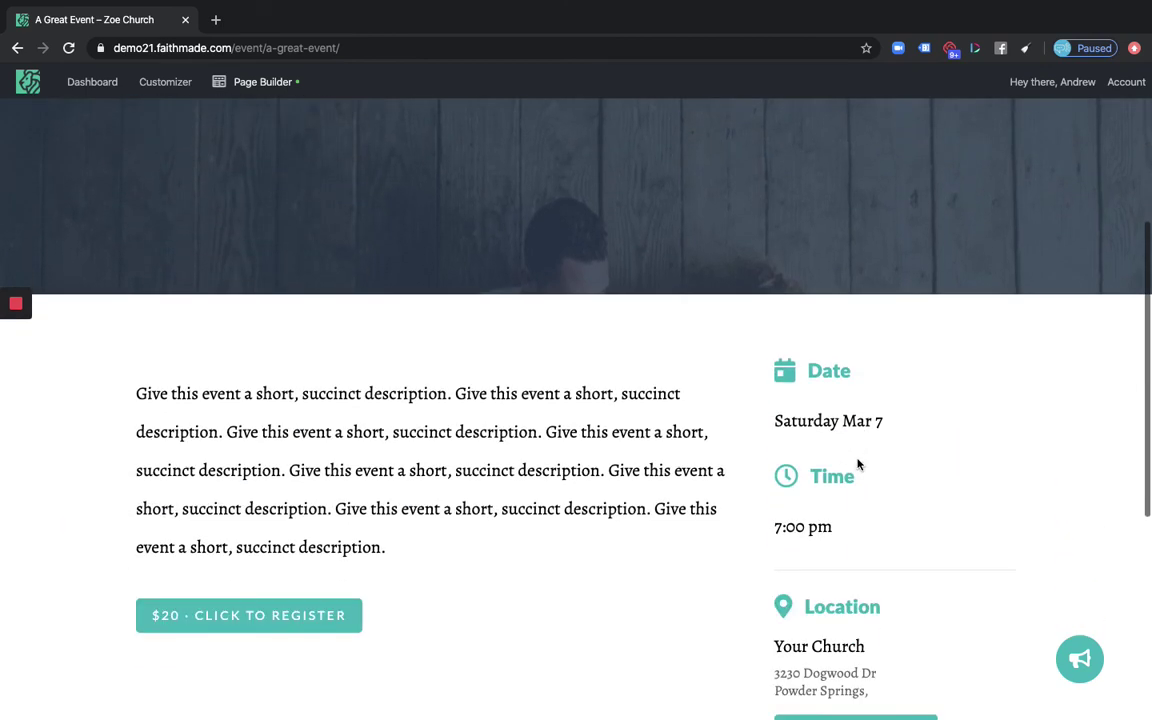
pyautogui.scroll(-1, 857, 463)
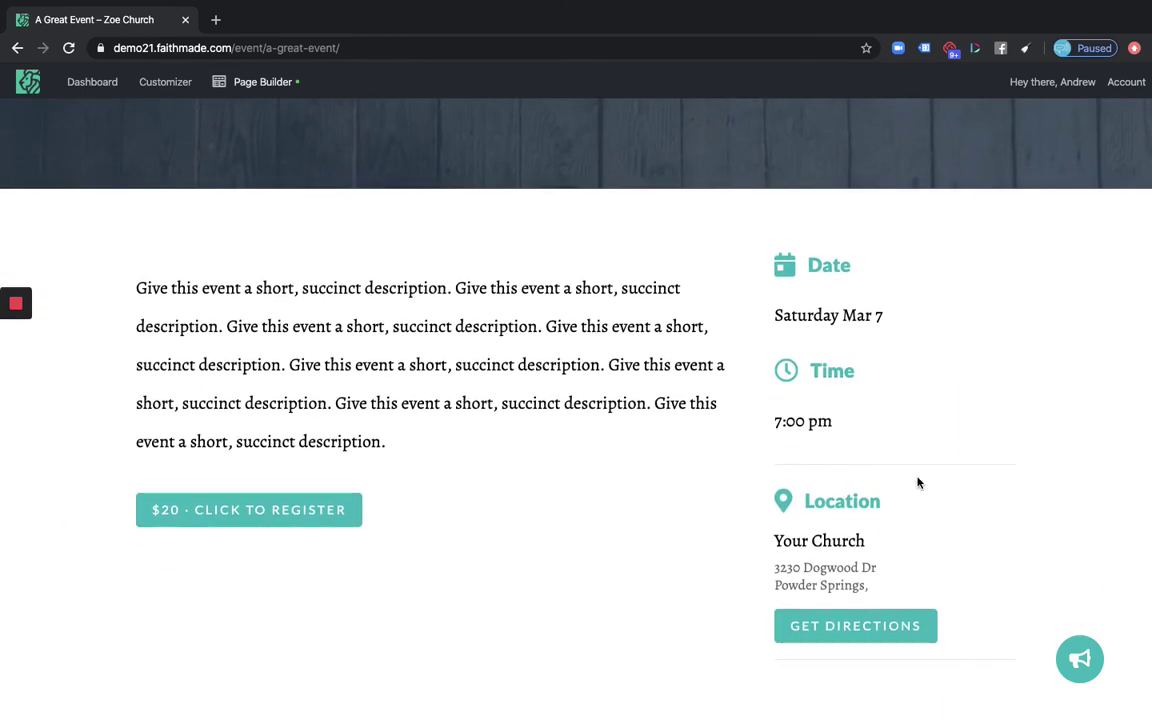
# Step: Edit the event again to enable the After Service and Featured Event extras, and update it
pyautogui.click(90, 111)
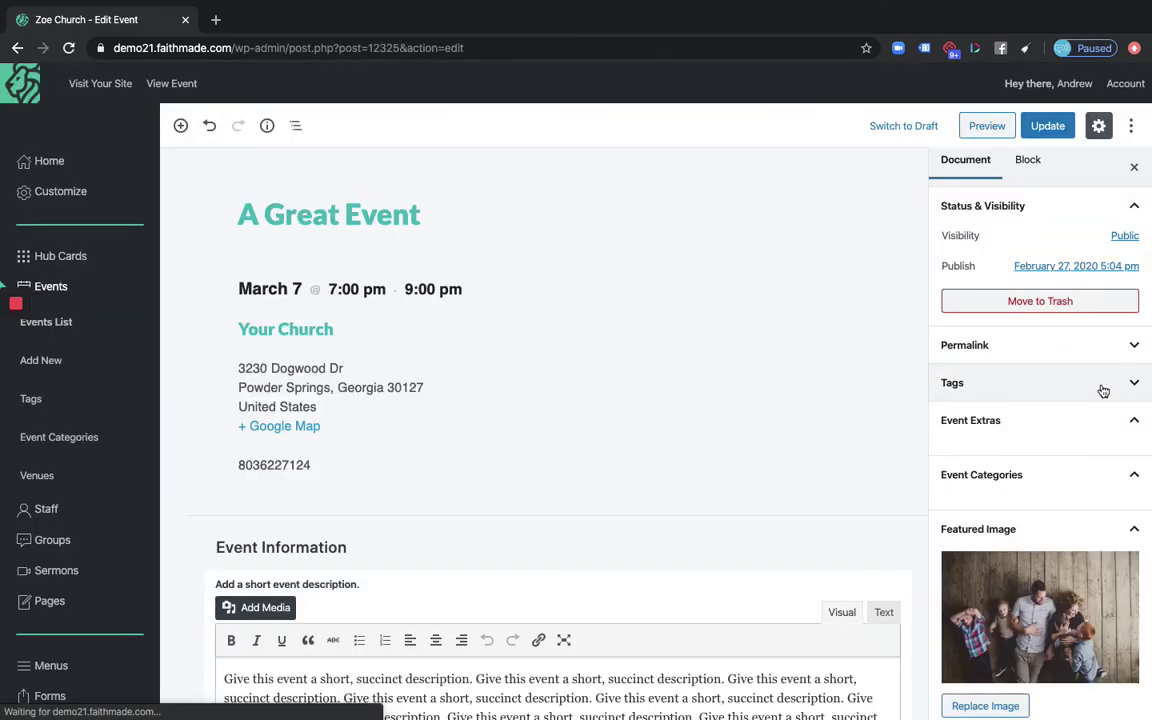
pyautogui.scroll(-1, 1107, 485)
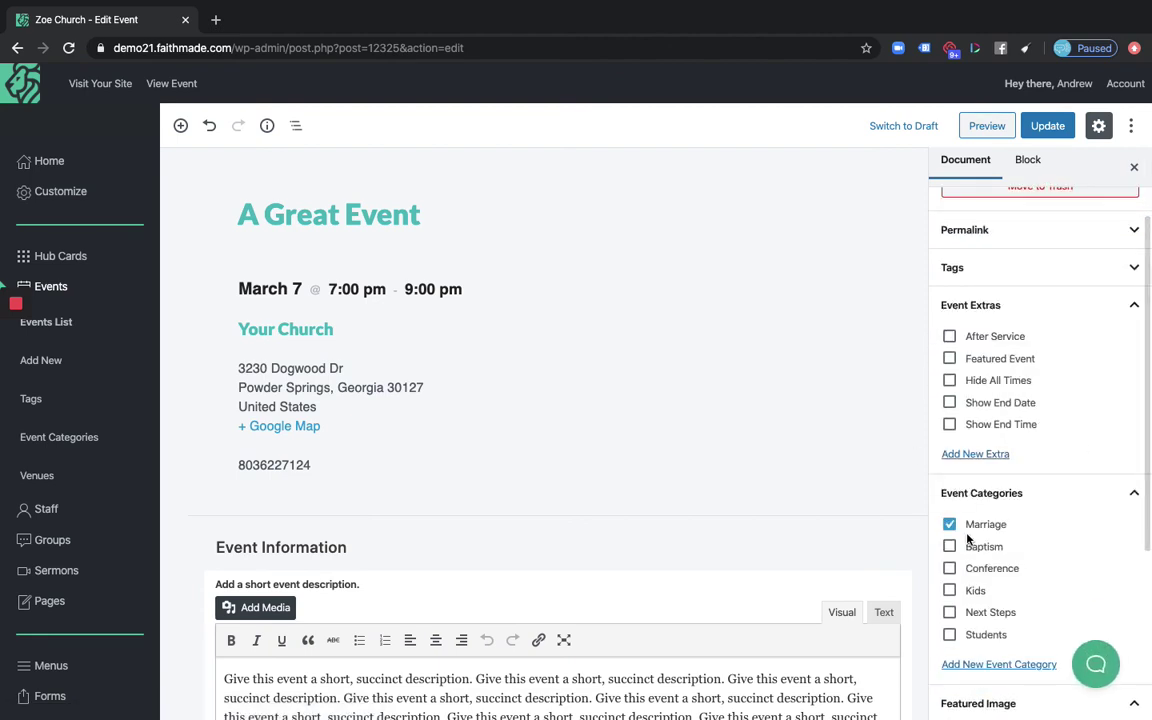
pyautogui.scroll(1, 980, 555)
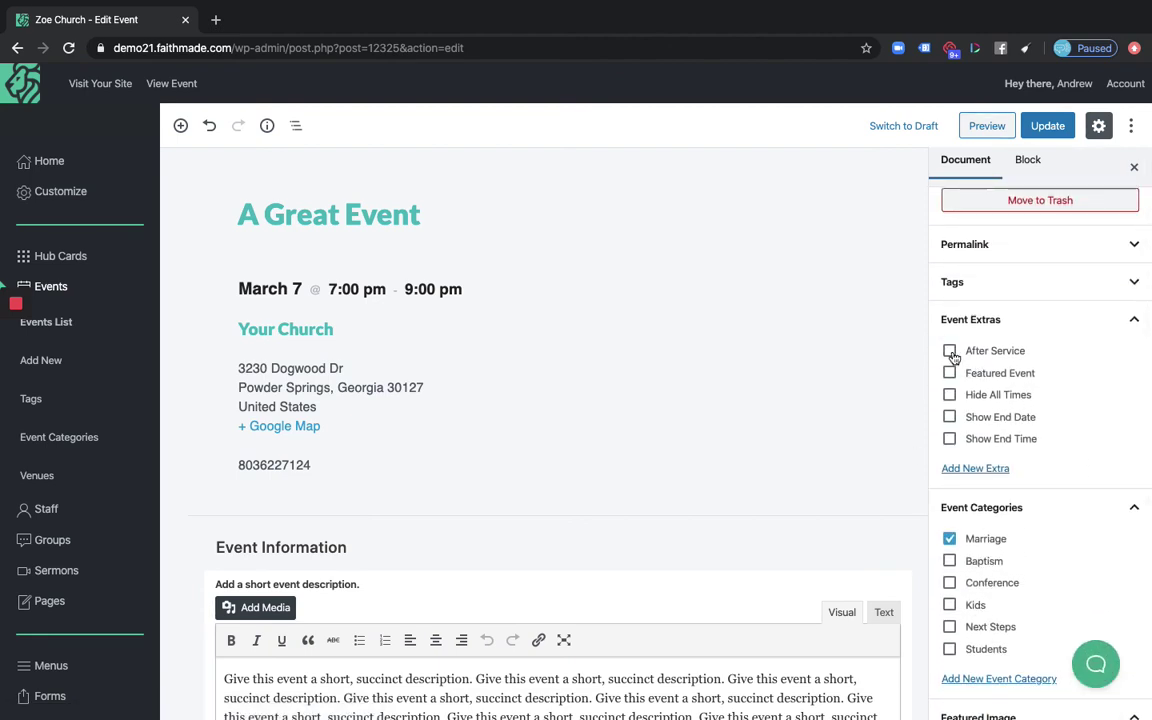
pyautogui.click(951, 373)
pyautogui.click(949, 350)
pyautogui.click(1049, 126)
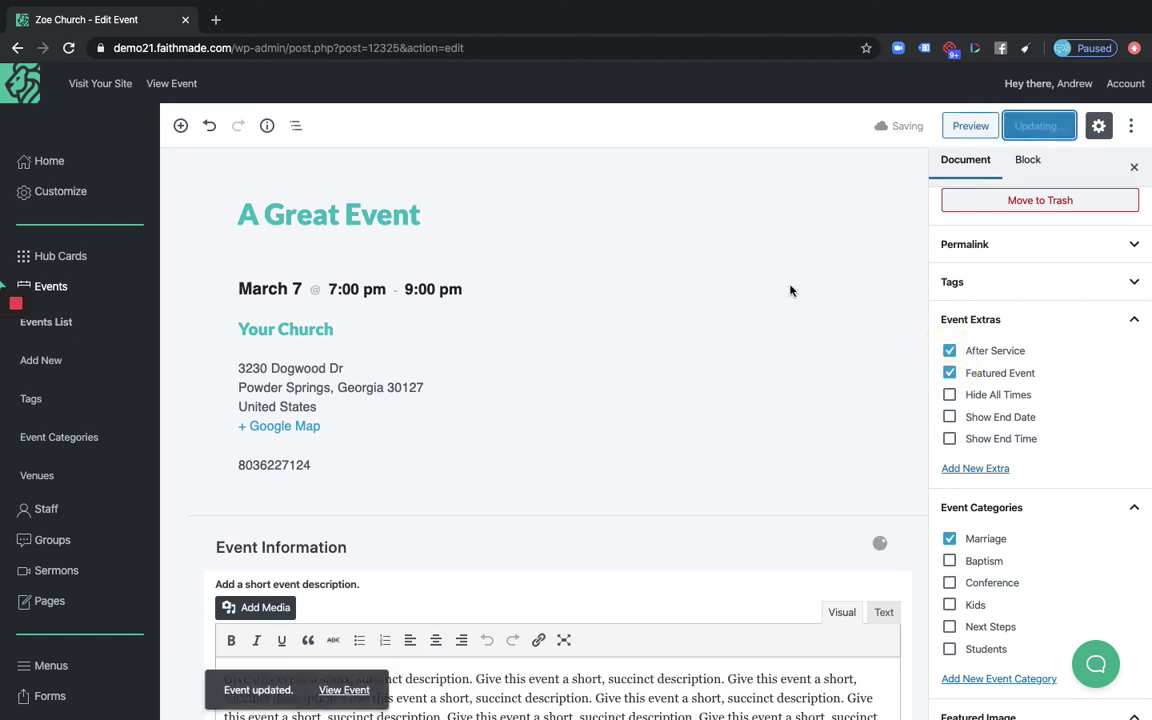
# Step: View the updated event page and check how the date and time section presents the After Service extra
pyautogui.click(344, 688)
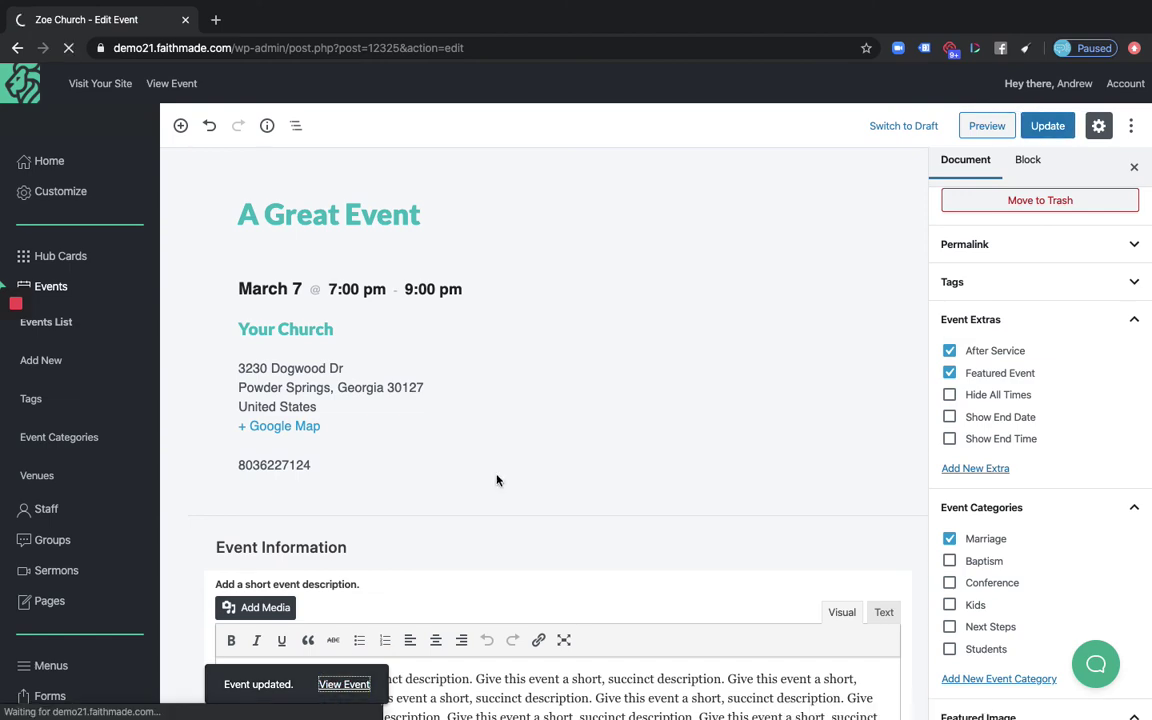
pyautogui.scroll(-5, 684, 574)
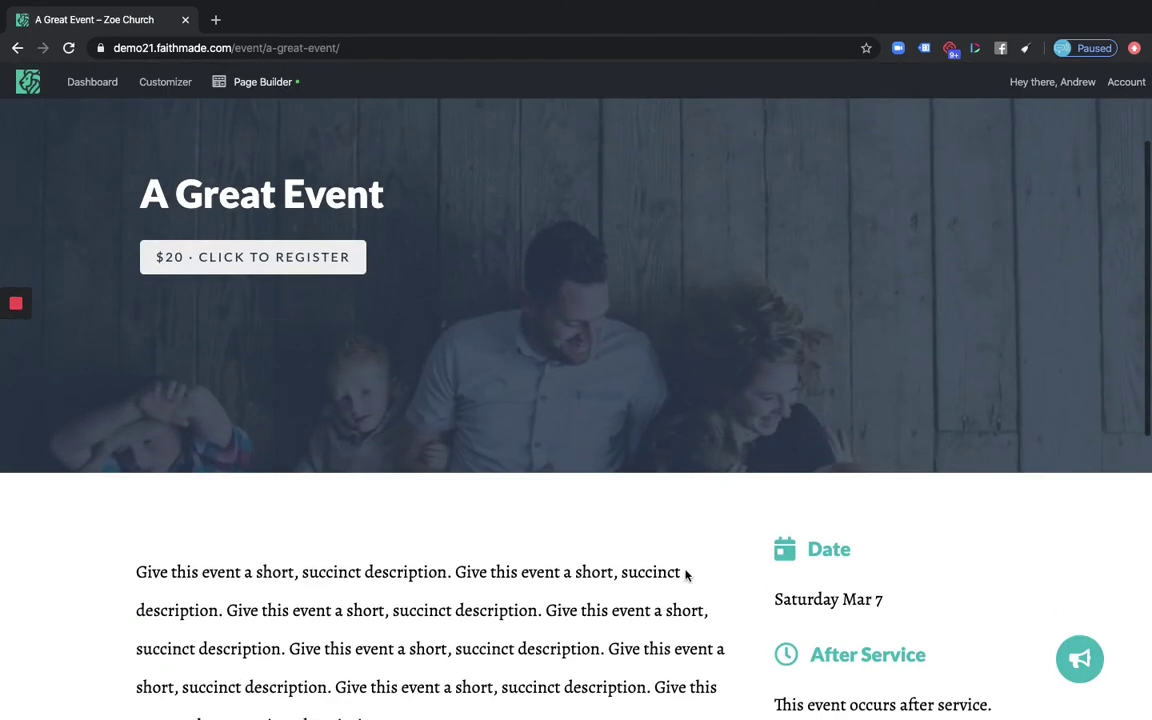
pyautogui.scroll(-1, 686, 575)
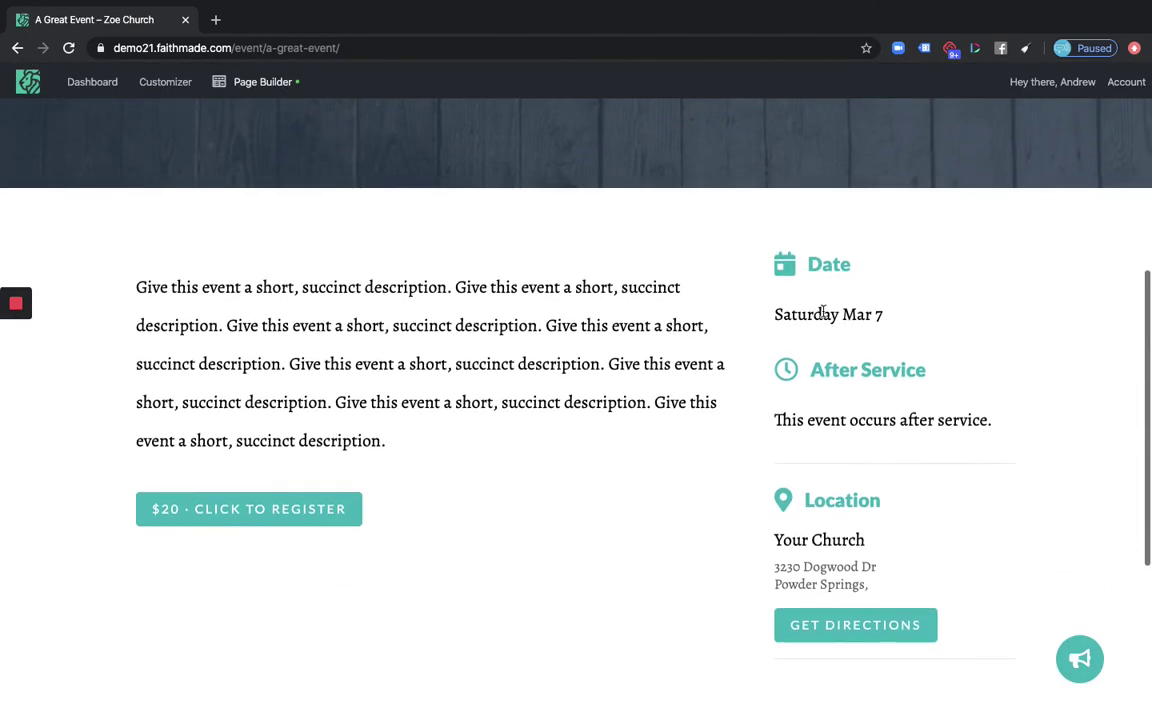
pyautogui.scroll(5, 260, 196)
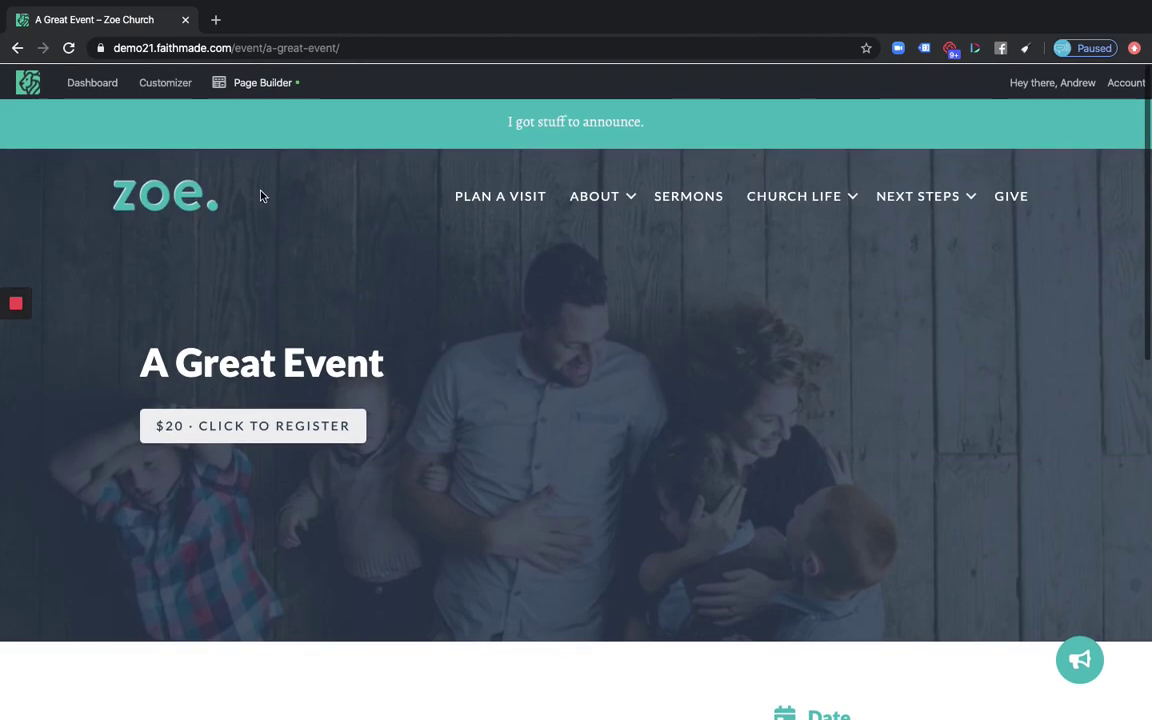
# Step: Open the church website's home page and check the Featured Events section for the event
pyautogui.click(140, 190)
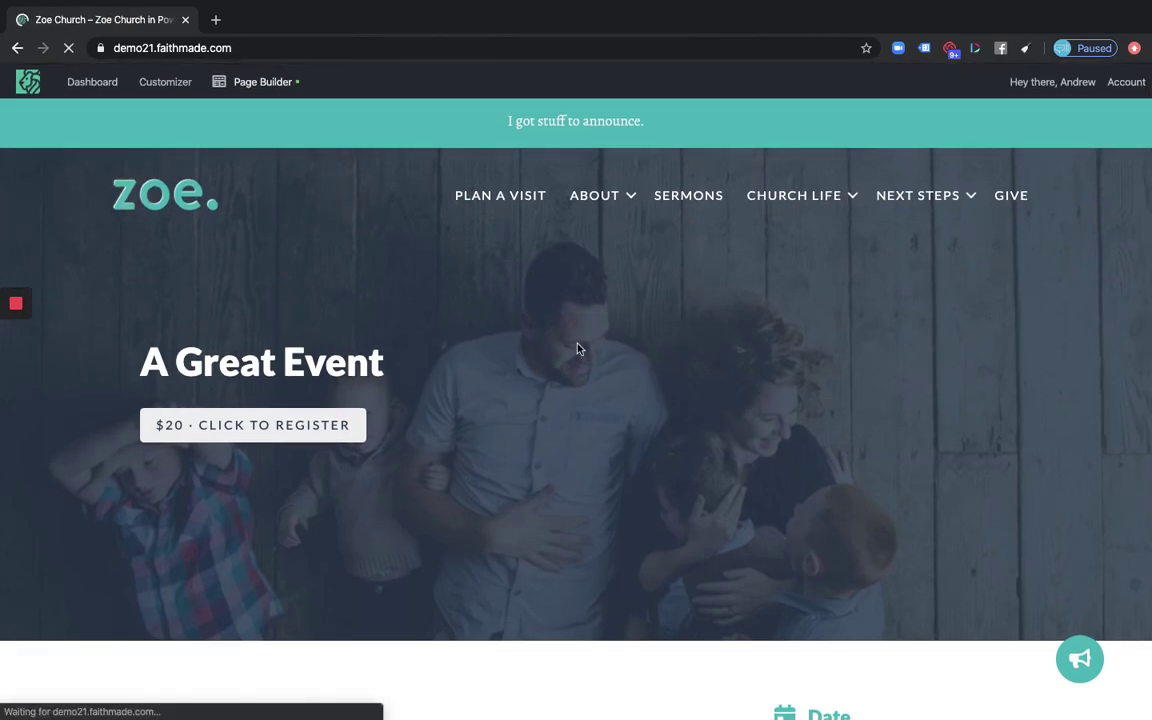
pyautogui.scroll(-10, 577, 348)
pyautogui.scroll(-2, 577, 348)
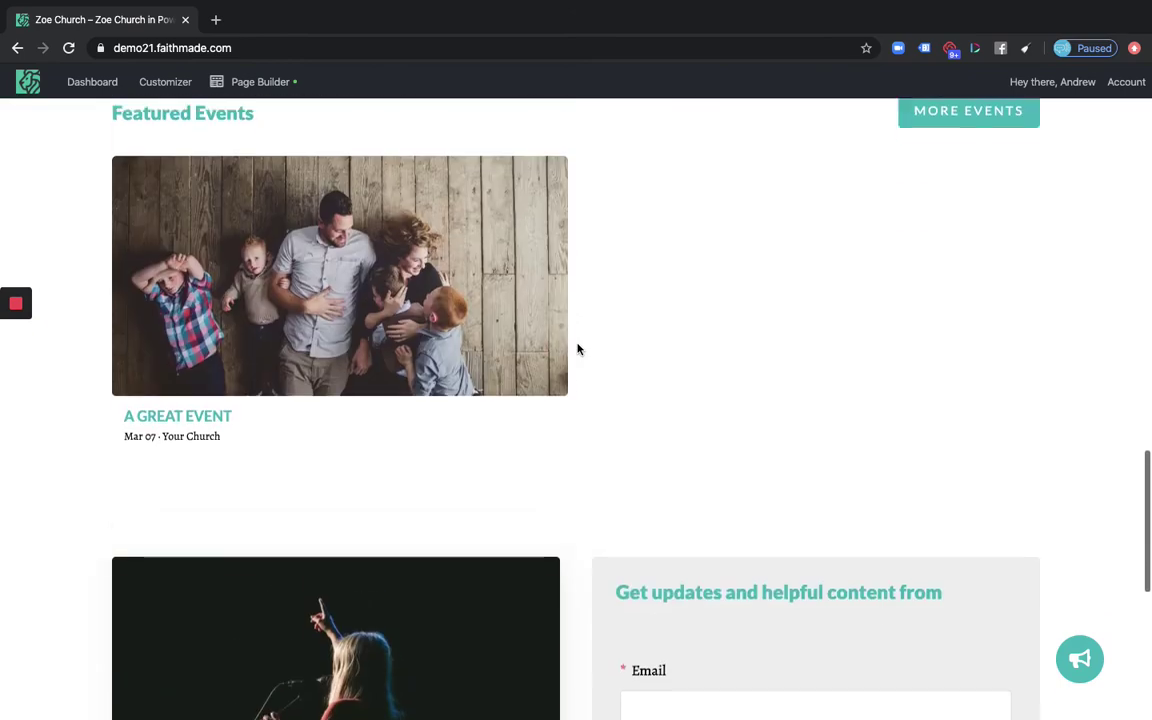
pyautogui.scroll(1, 660, 290)
pyautogui.scroll(10, 660, 290)
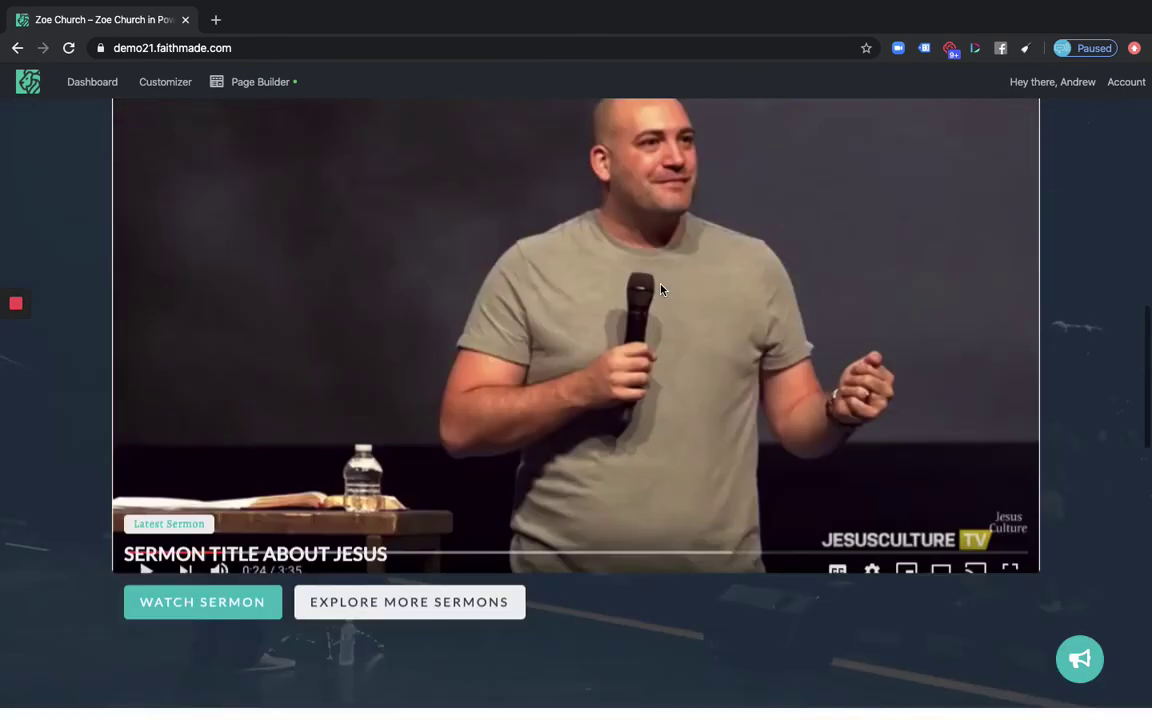